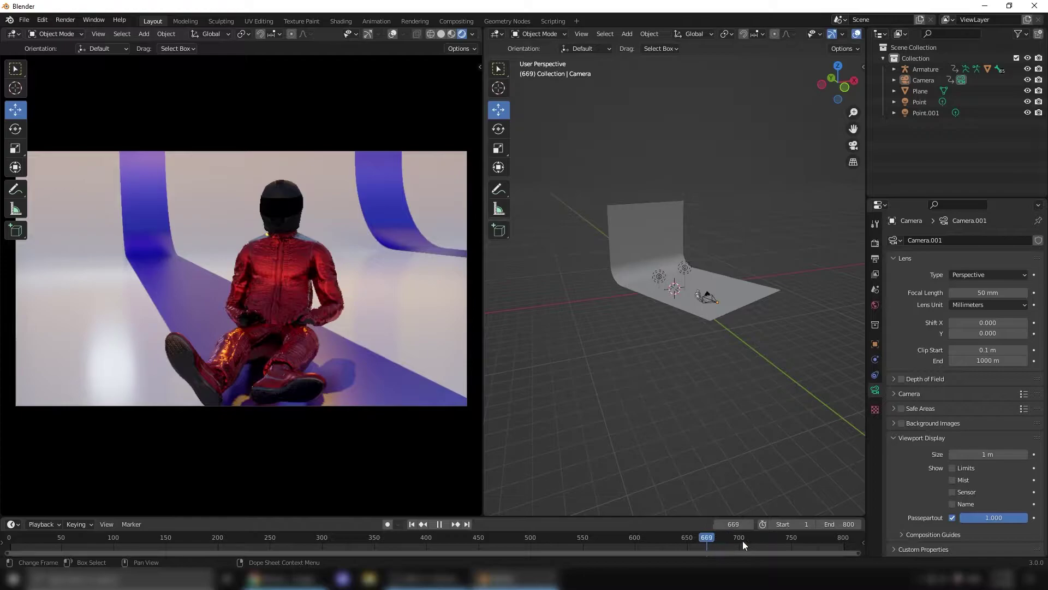
Step: Review the finished racer animation by scrubbing back through the timeline, and pause playback at frame 90
left_click_drag(705, 542, 580, 573)
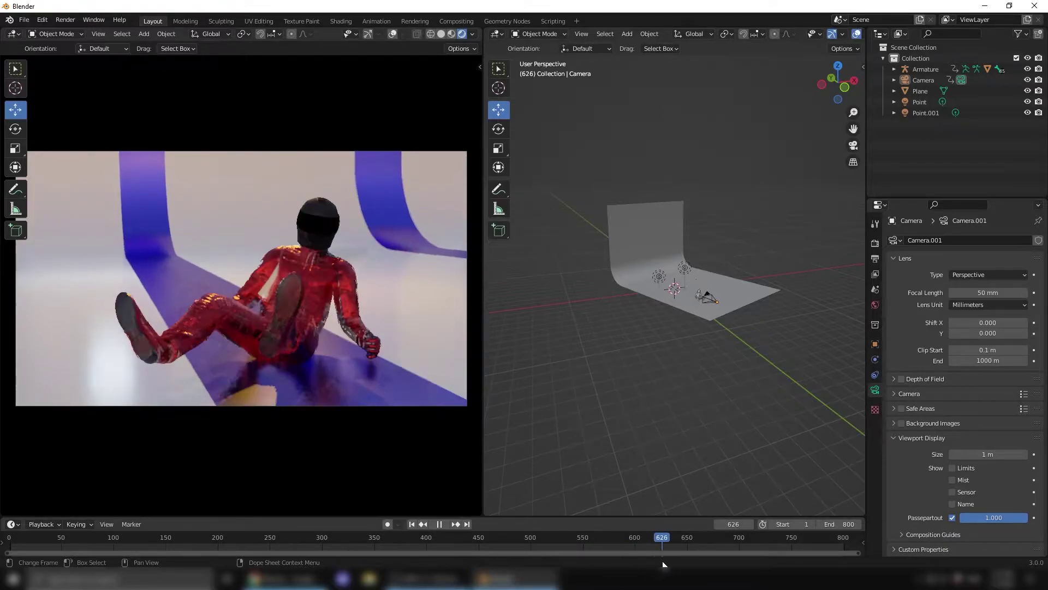
left_click_drag(257, 544, 78, 530)
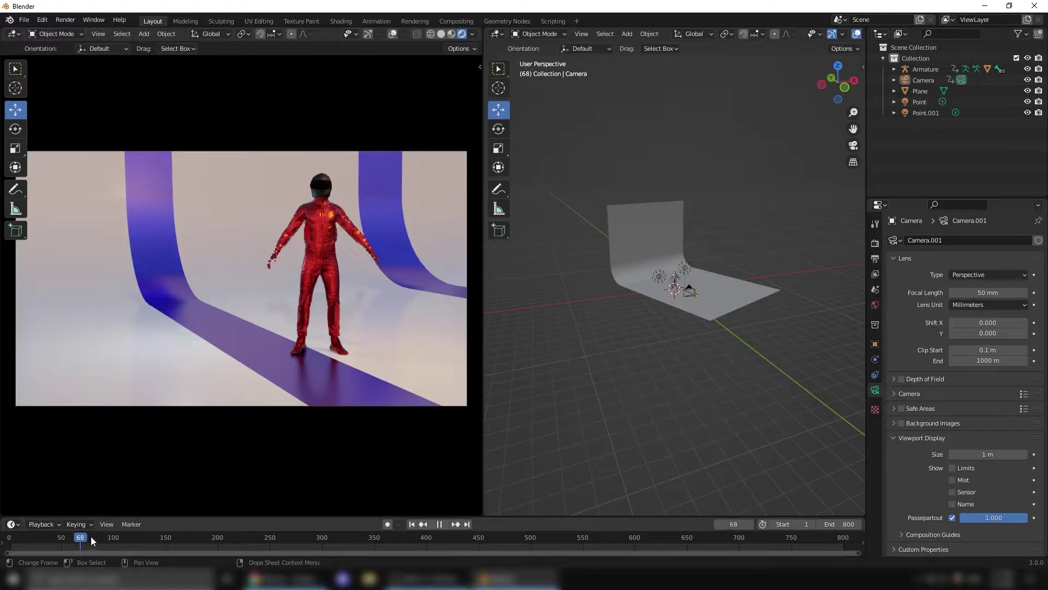
key("space")
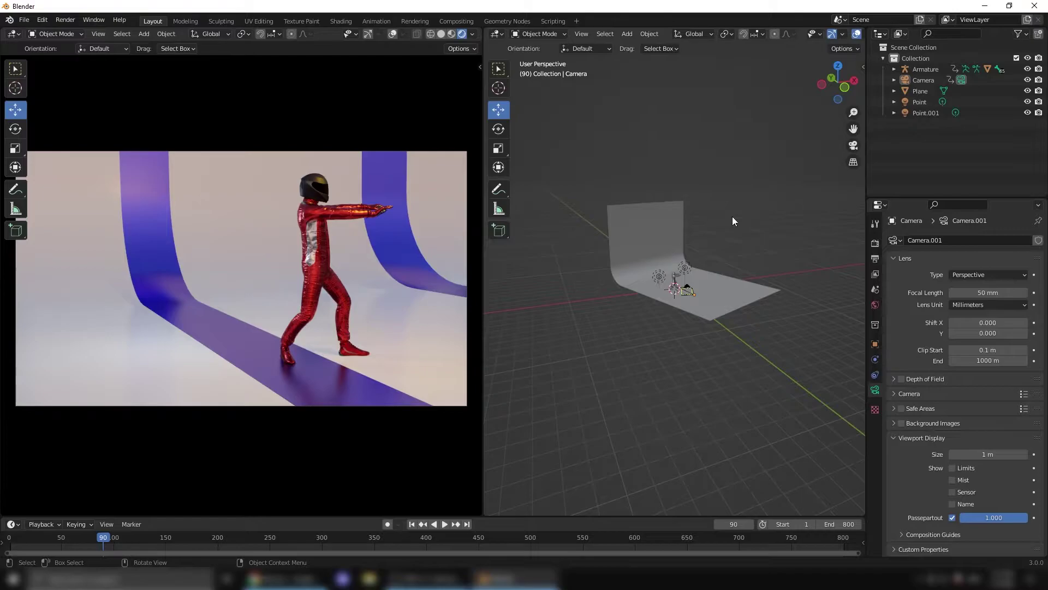
Step: Close the Blender scene without saving and switch to the Mixamo site in the browser
left_click(1034, 10)
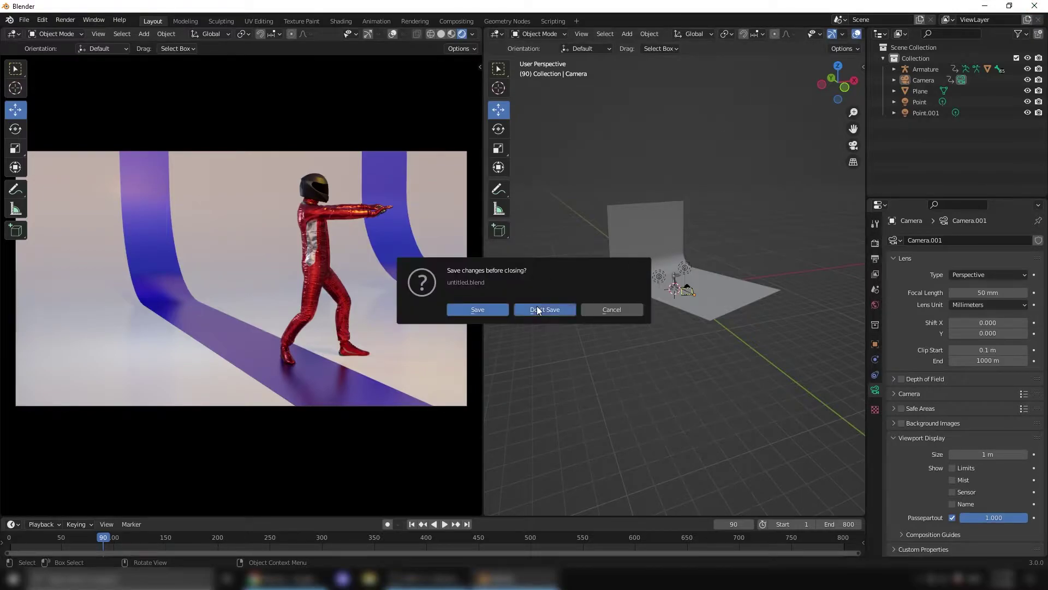
left_click(536, 306)
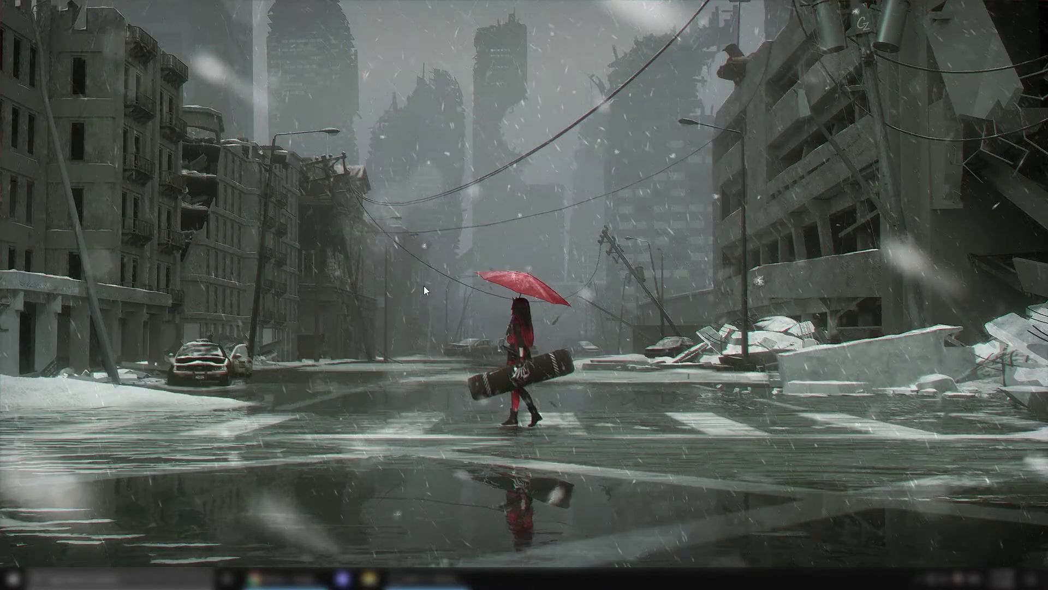
left_click(275, 578)
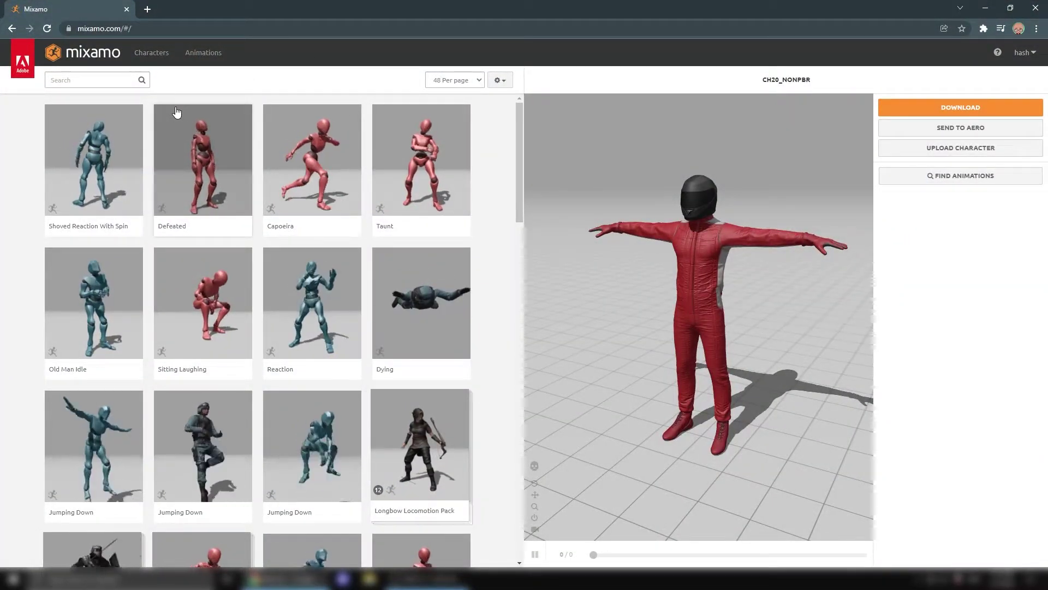
Step: Open the Mixamo home page and look through its content
left_click(66, 56)
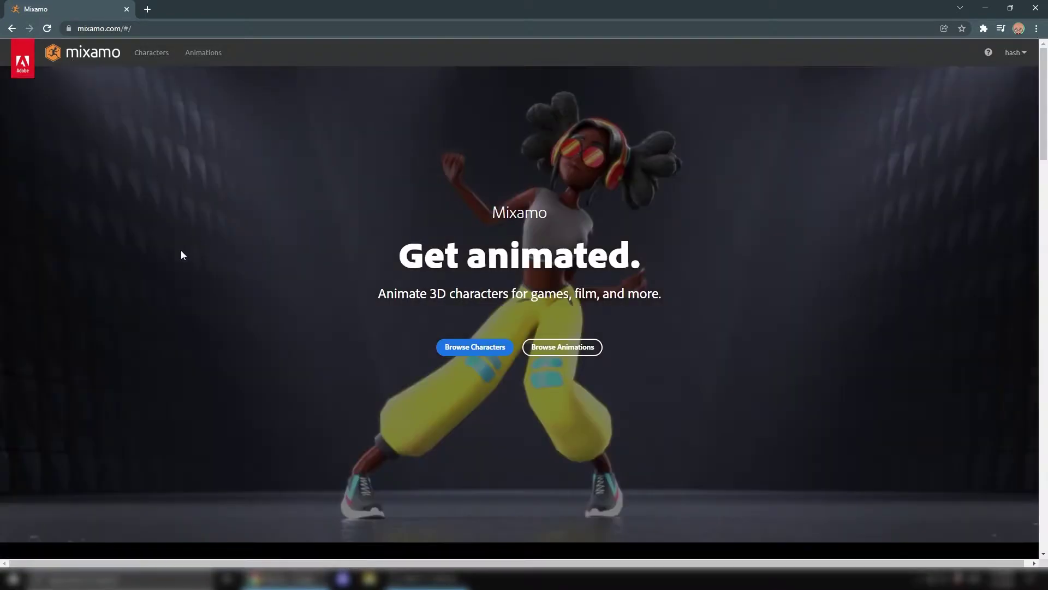
scroll(235, 290, "down", 20)
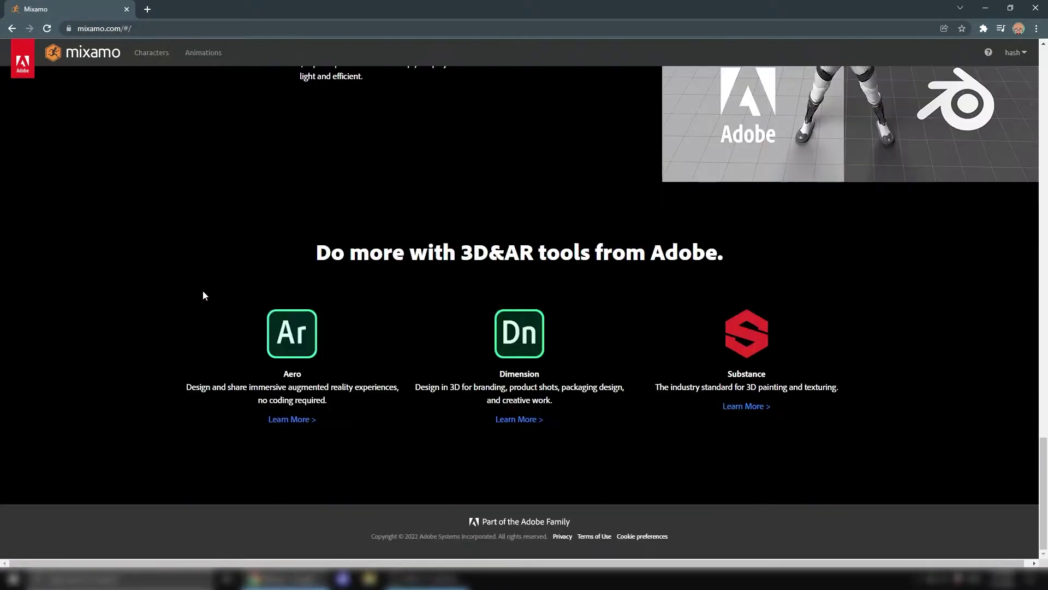
scroll(208, 295, "up", 20)
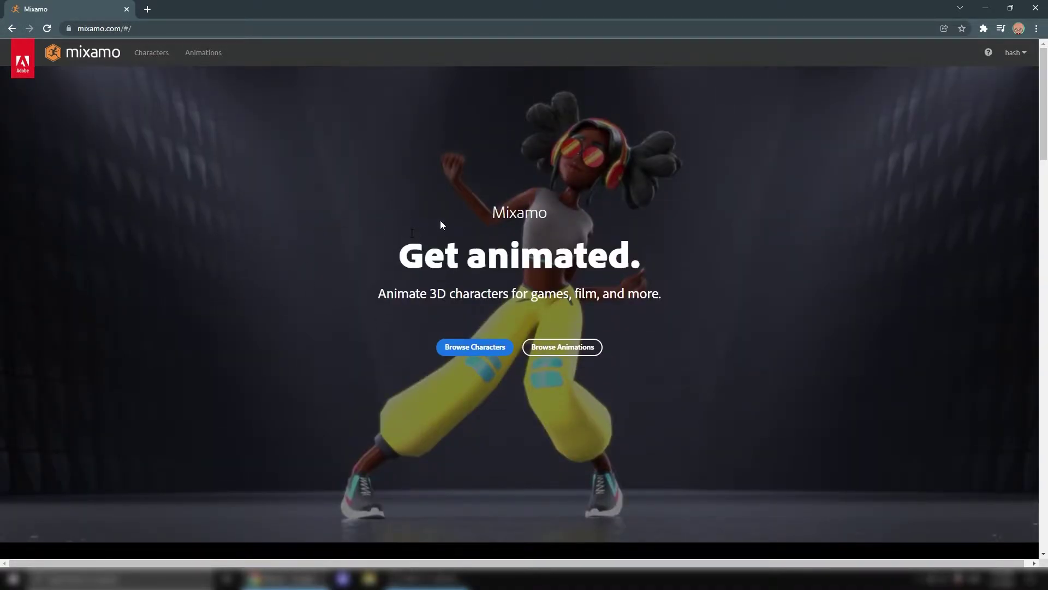
Step: Browse the character library and load the Passive Marker Man character
left_click(482, 346)
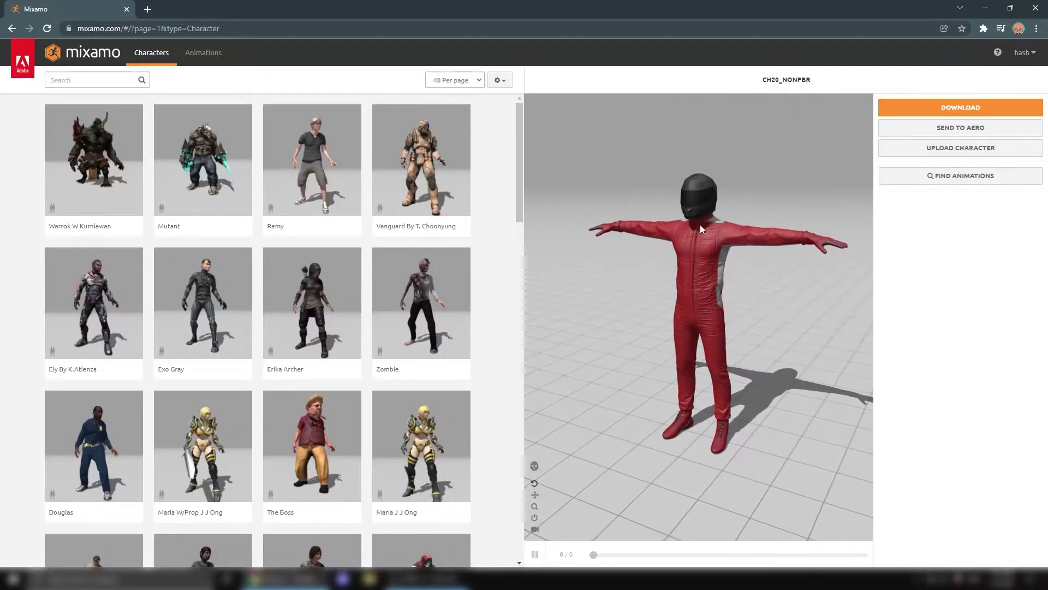
left_click_drag(522, 173, 497, 518)
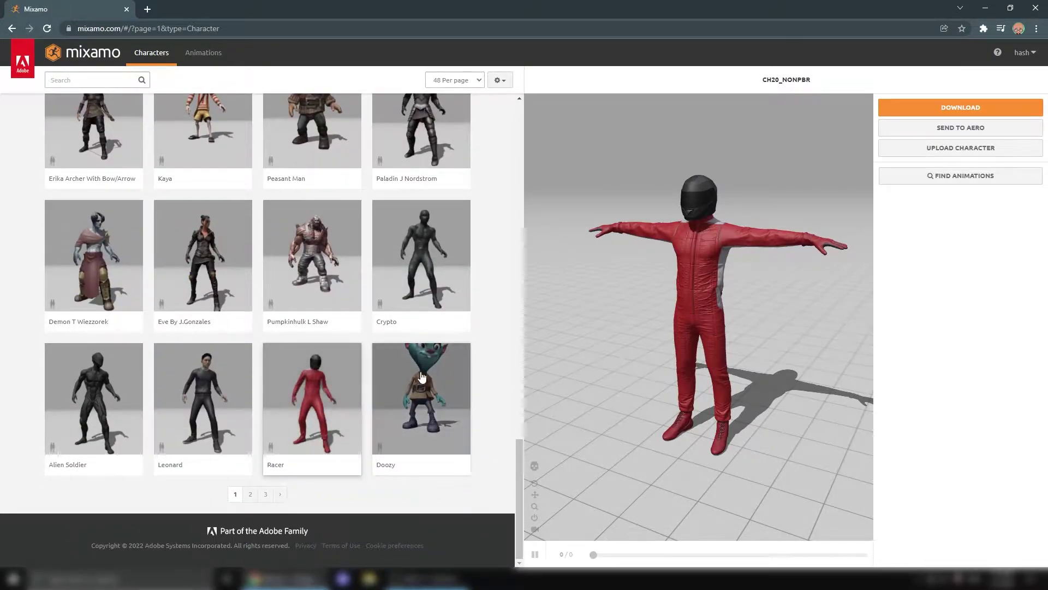
left_click_drag(515, 458, 517, 372)
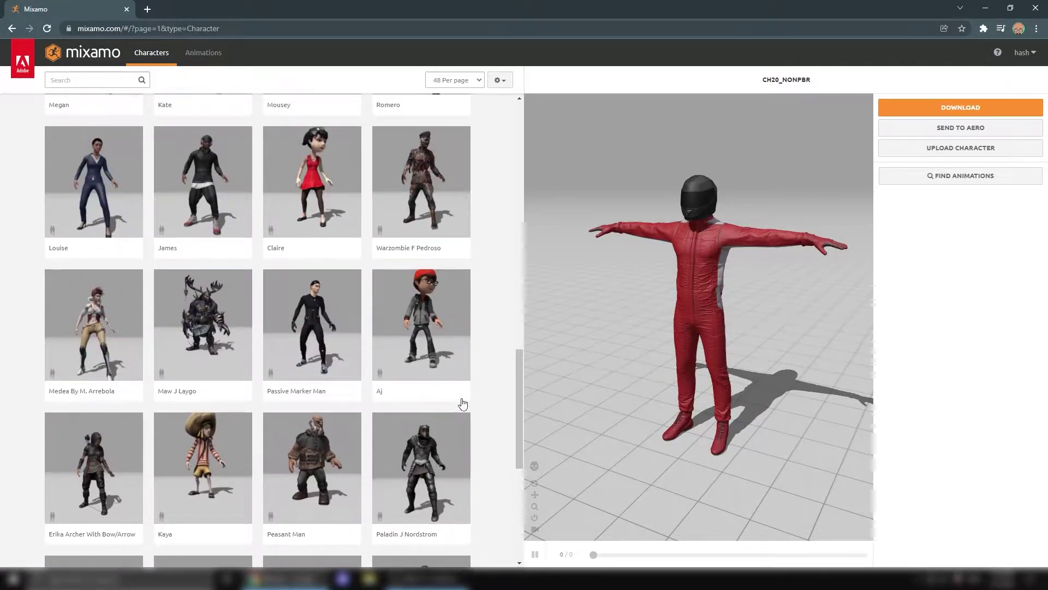
left_click(316, 416)
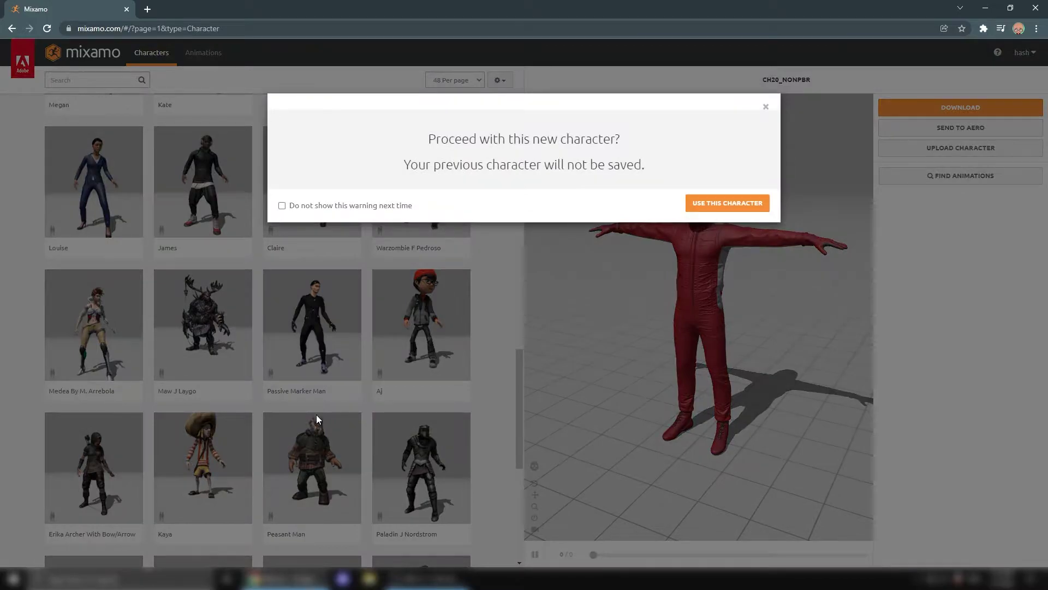
left_click(717, 203)
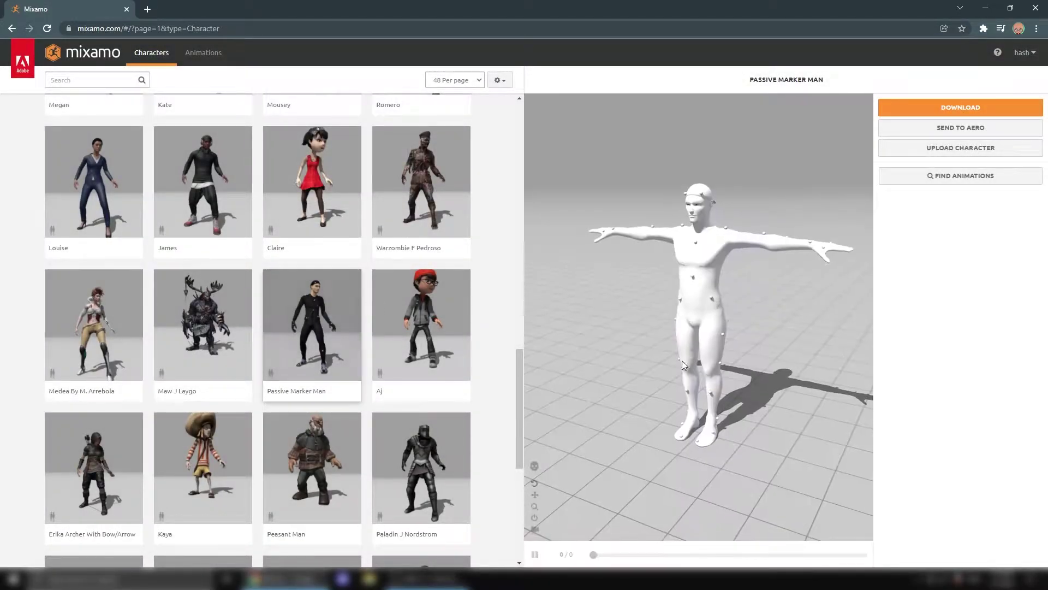
Step: Replace the current character with Aj and return to the start of the character list
left_click(434, 327)
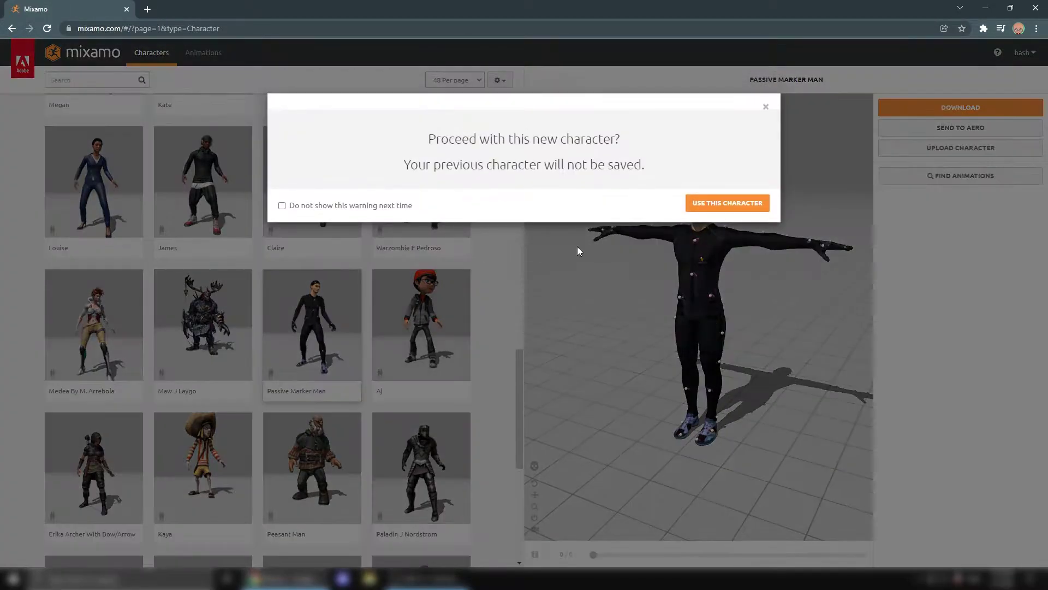
left_click(721, 206)
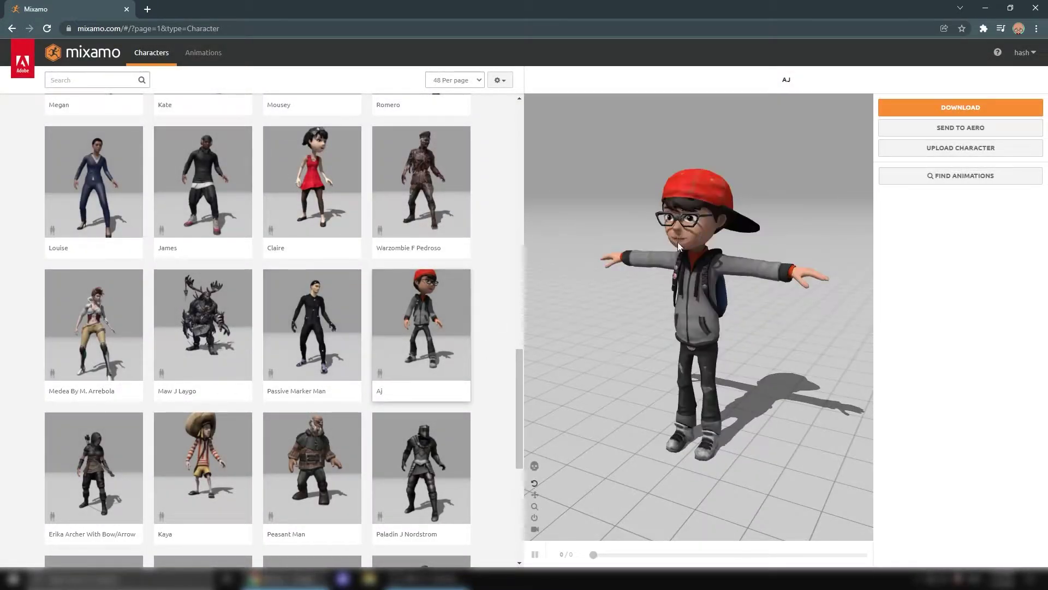
left_click_drag(521, 388, 502, 144)
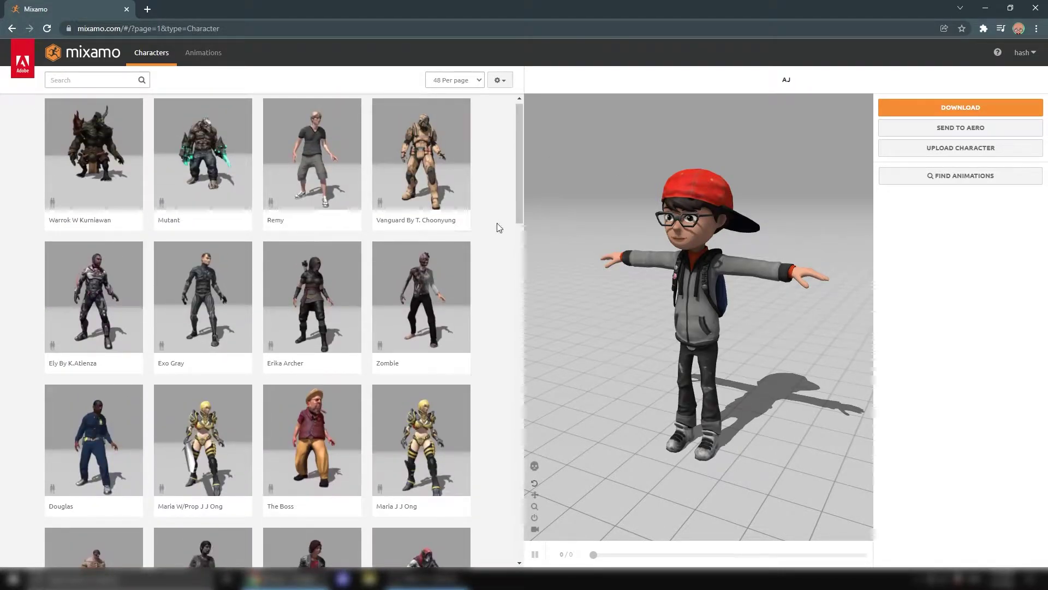
Step: Search the animation library for "idel"
left_click(207, 55)
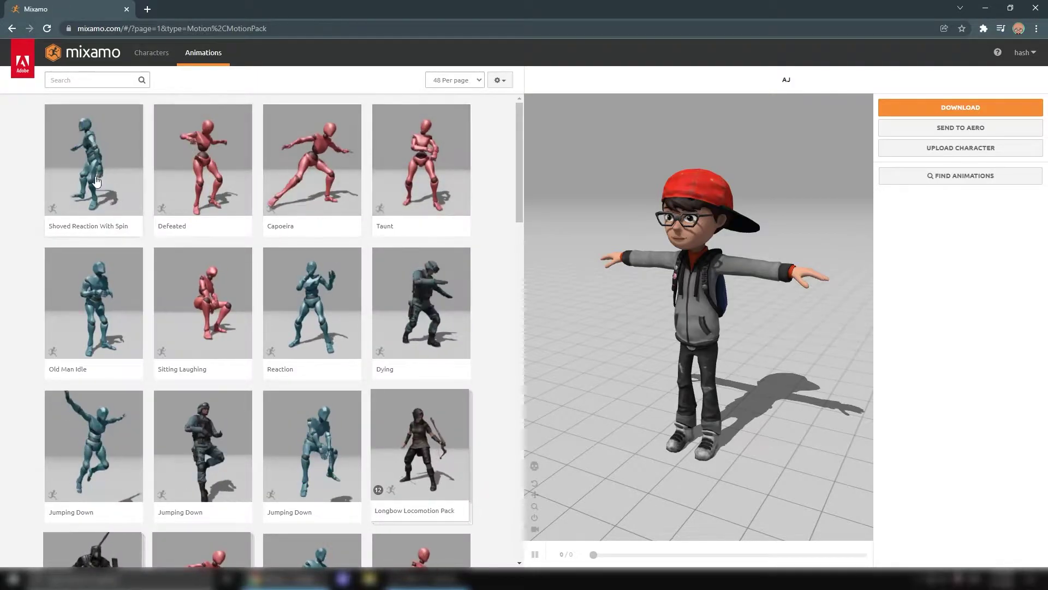
left_click(93, 81)
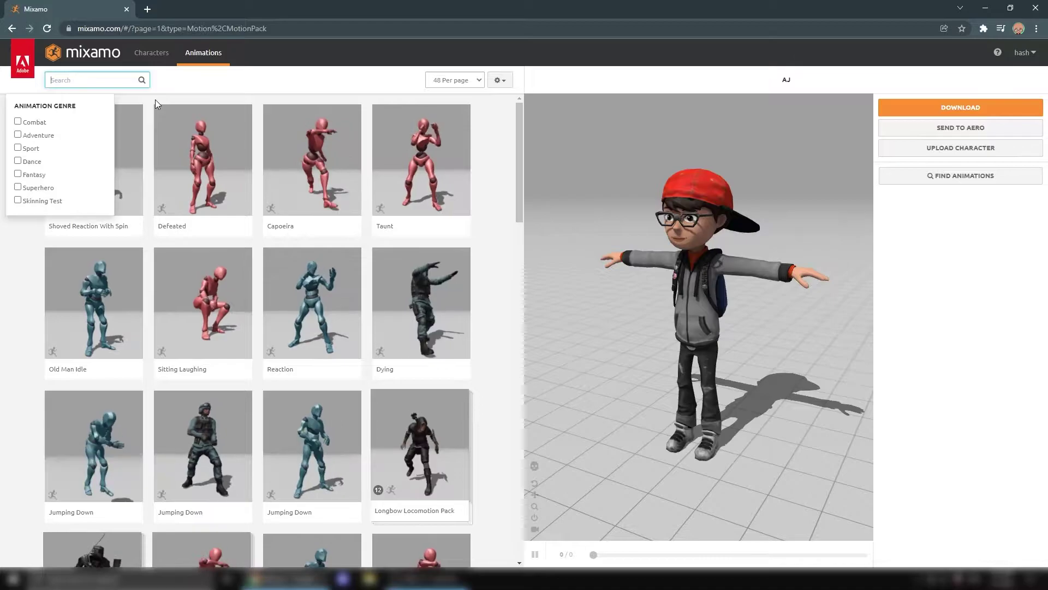
type("idel")
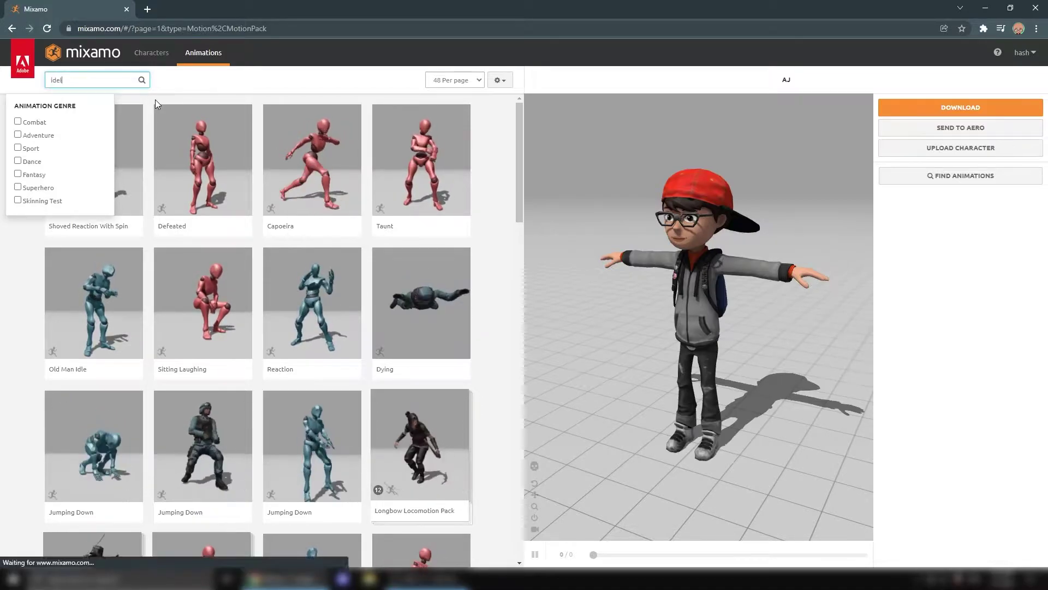
left_click(225, 110)
Step: Apply the Happy Idle animation from the search results to the Aj character
scroll(221, 359, "down", 2)
scroll(240, 350, "down", 2)
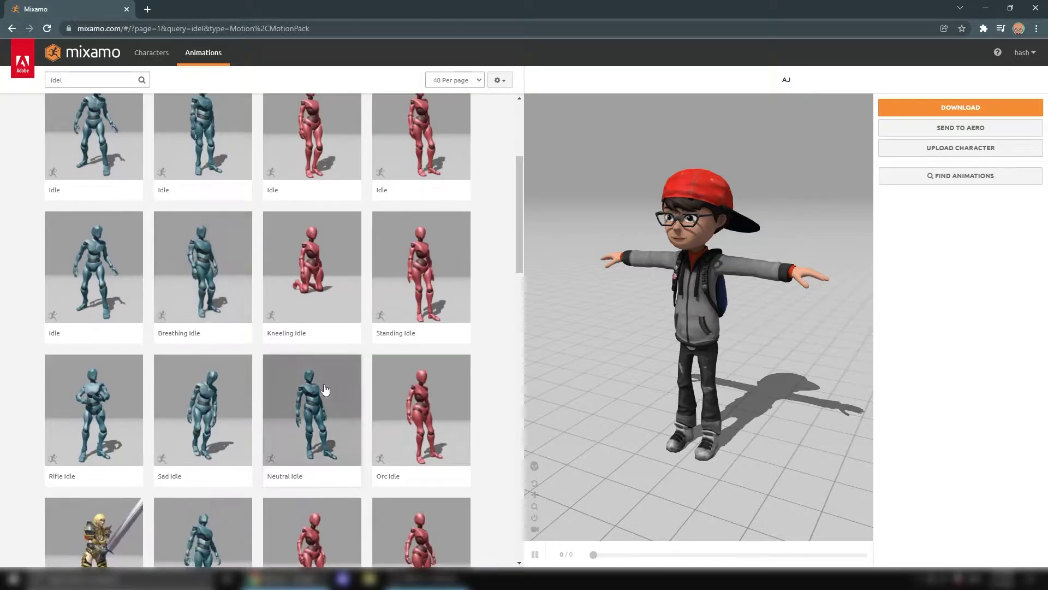
scroll(327, 389, "down", 5)
left_click(206, 307)
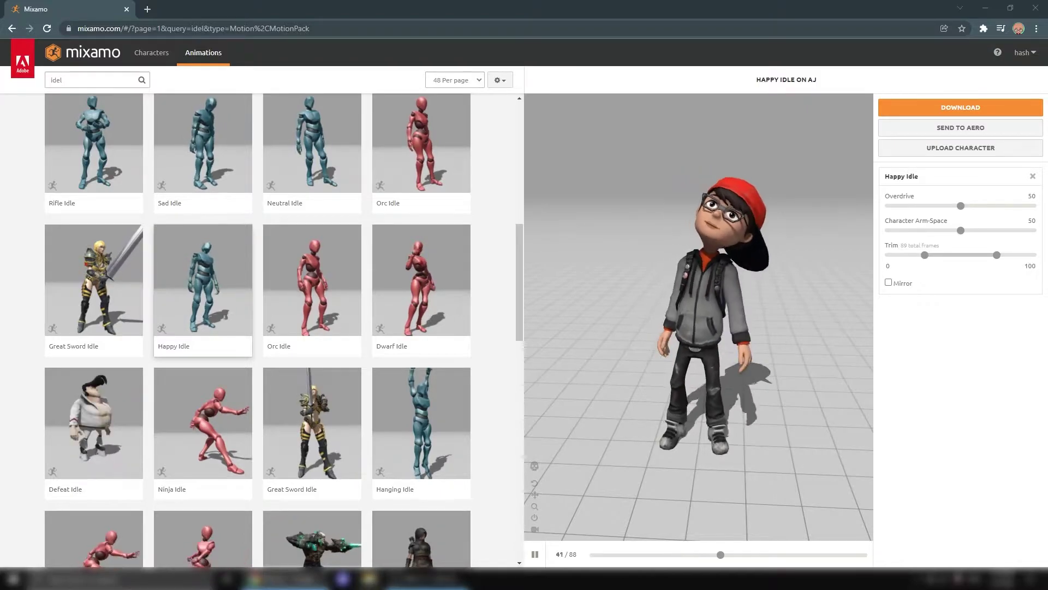
Step: Look over the FBX files in the mixamo folder inside Documents in File Explorer, and return to the Mixamo page
key("super+e")
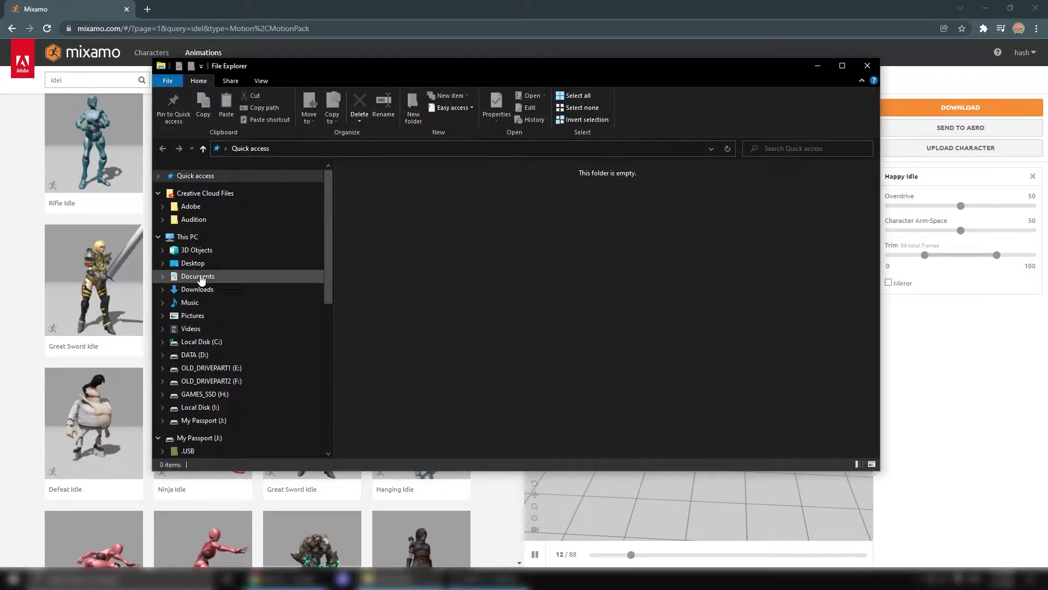
left_click(197, 276)
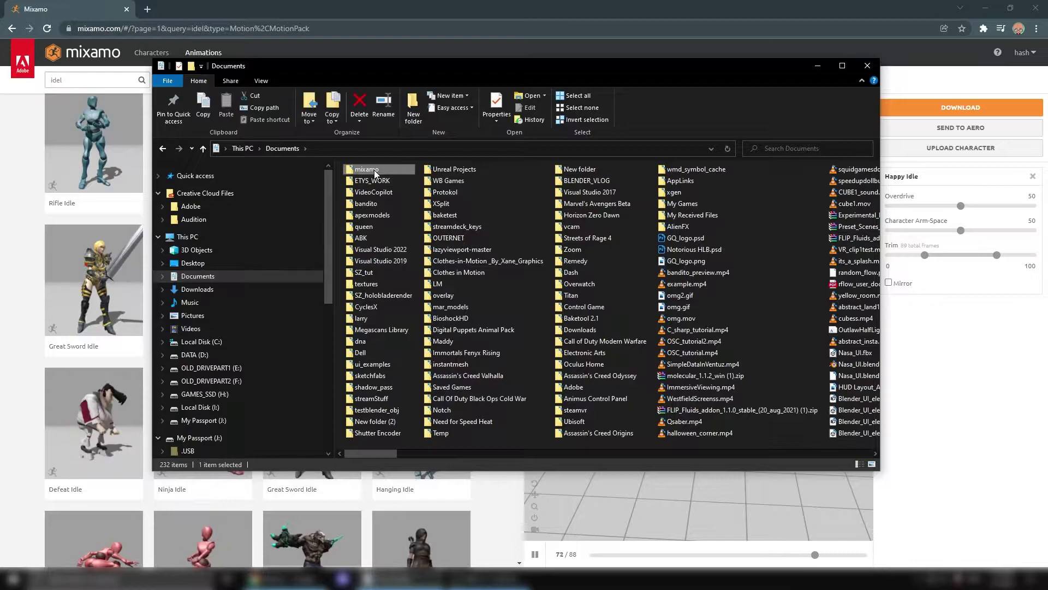
double_click(375, 173)
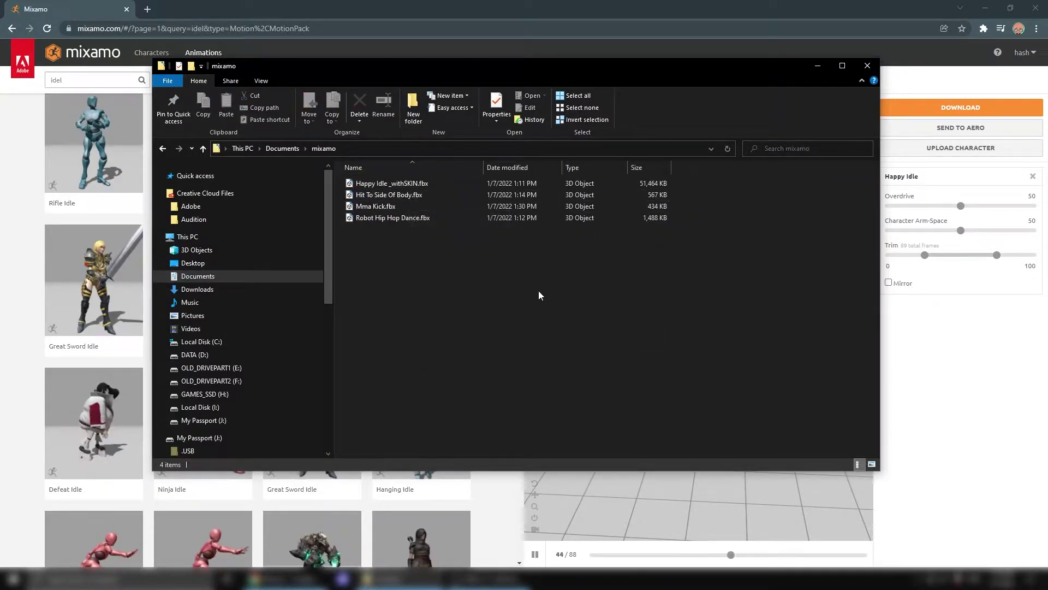
left_click(376, 206)
left_click(377, 221)
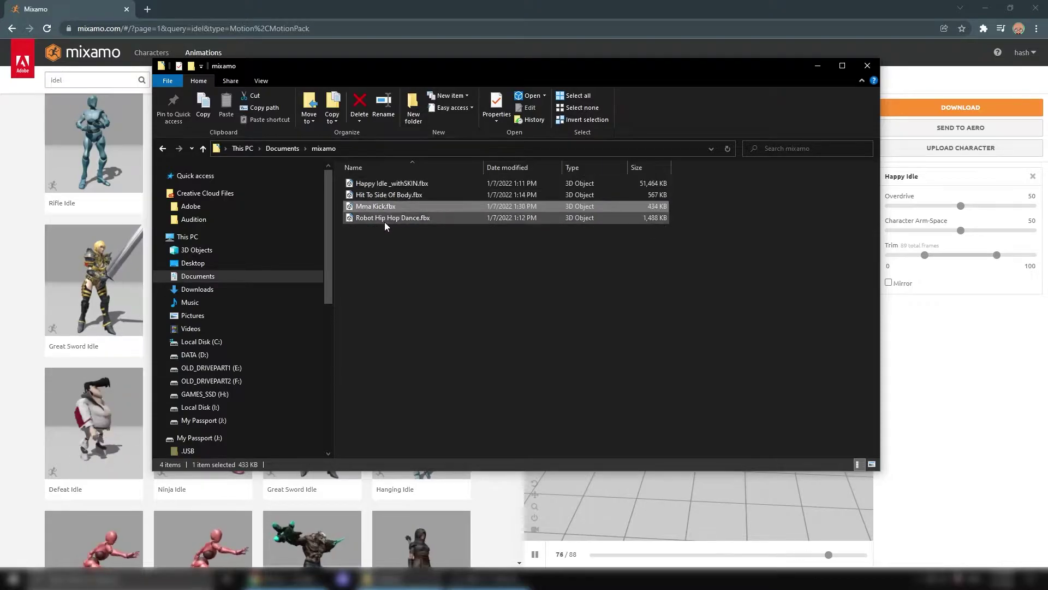
left_click(819, 65)
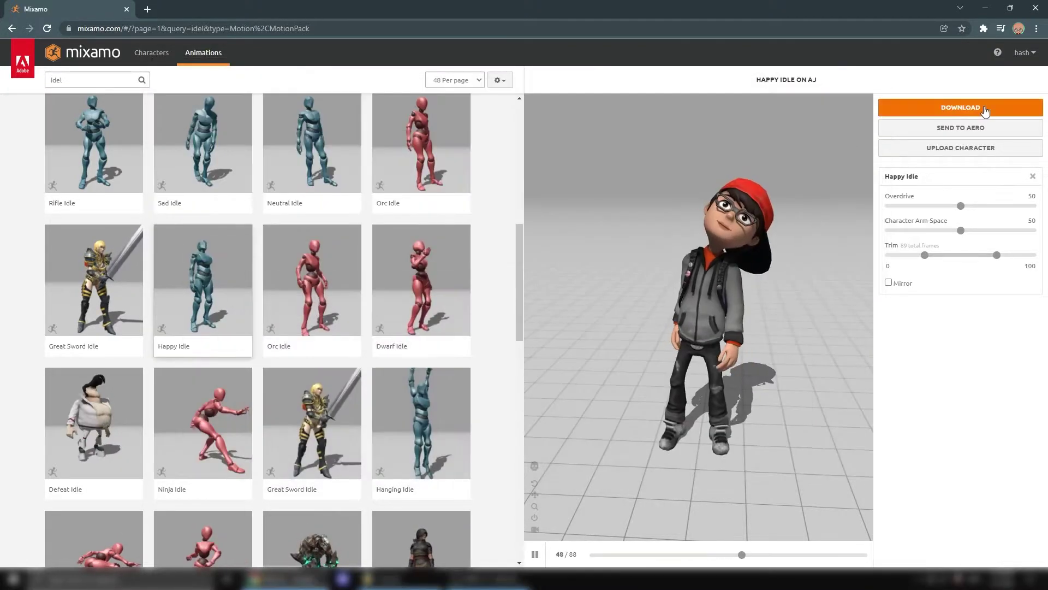
Step: Download Happy Idle on Aj as FBX Binary with skin, 30 frames per second and no keyframe reduction
left_click(960, 108)
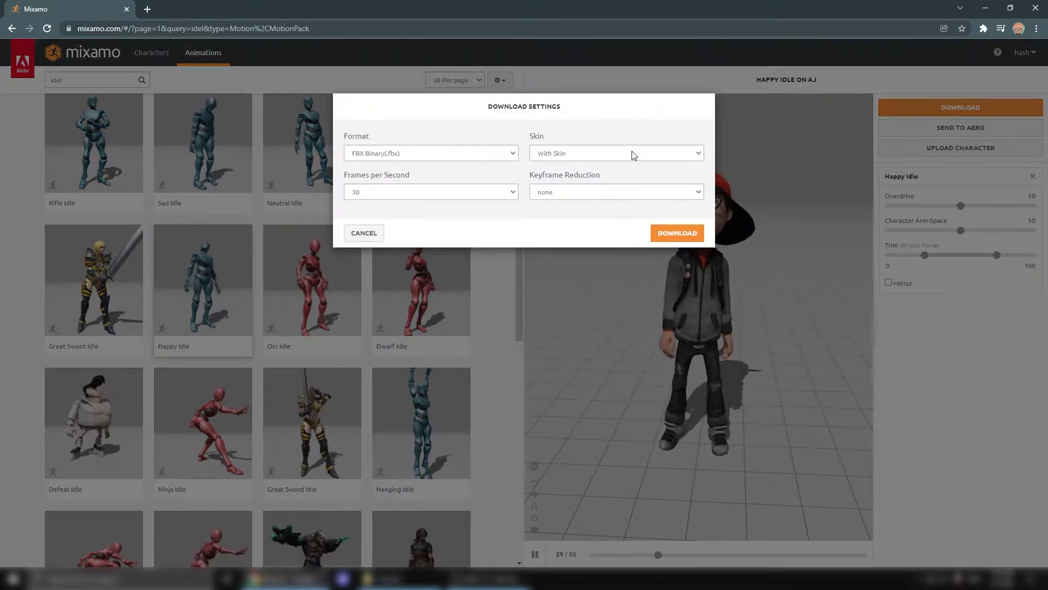
left_click(674, 234)
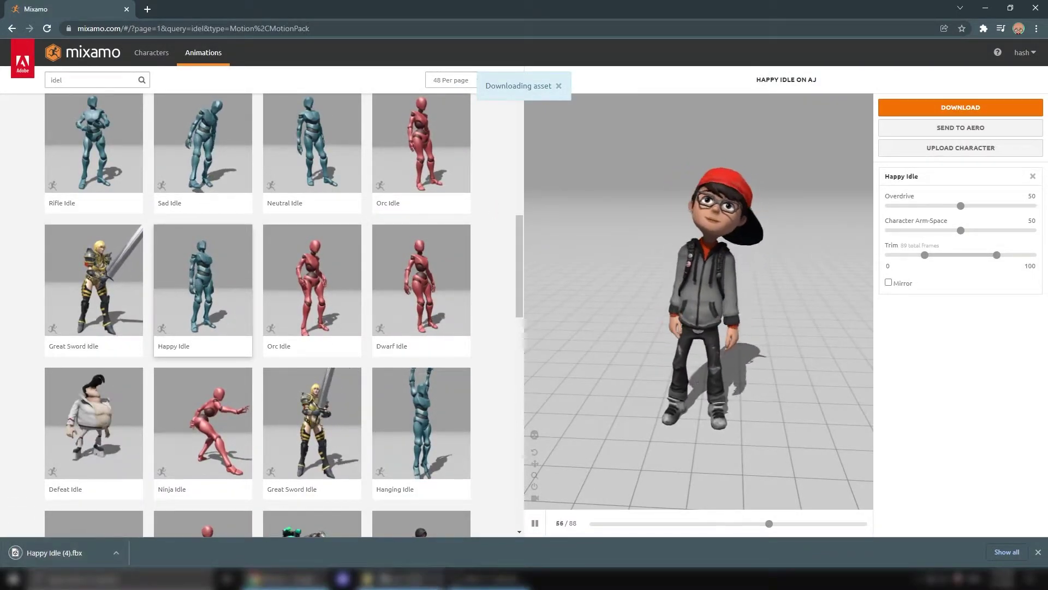
Step: Delete Happy Idle (4).fbx from the mixamo folder in File Explorer and return to the Mixamo page
left_click_drag(403, 577, 436, 563)
left_click_drag(469, 317, 402, 364)
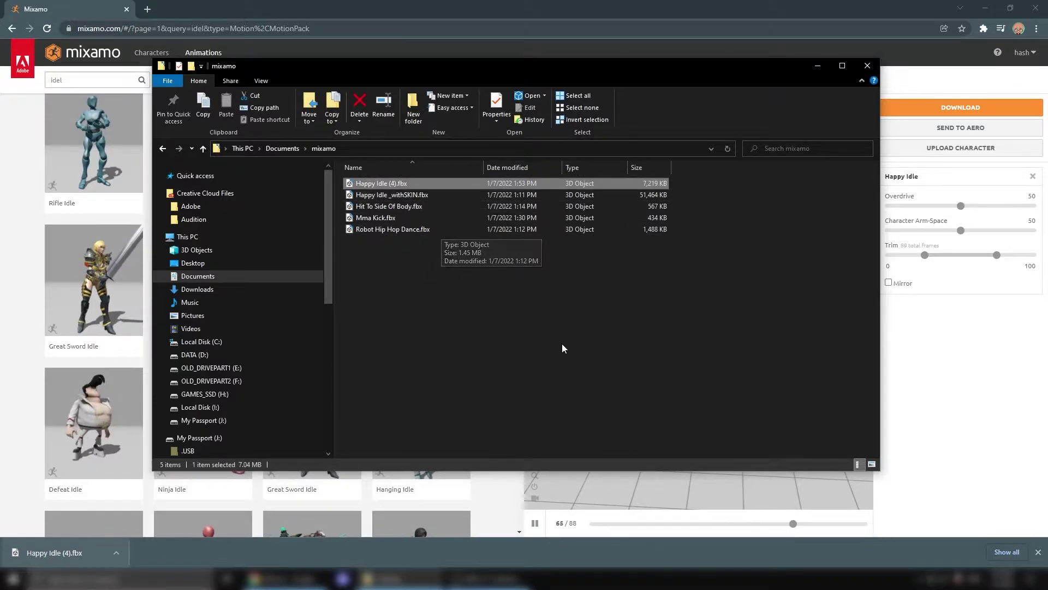
key("Delete")
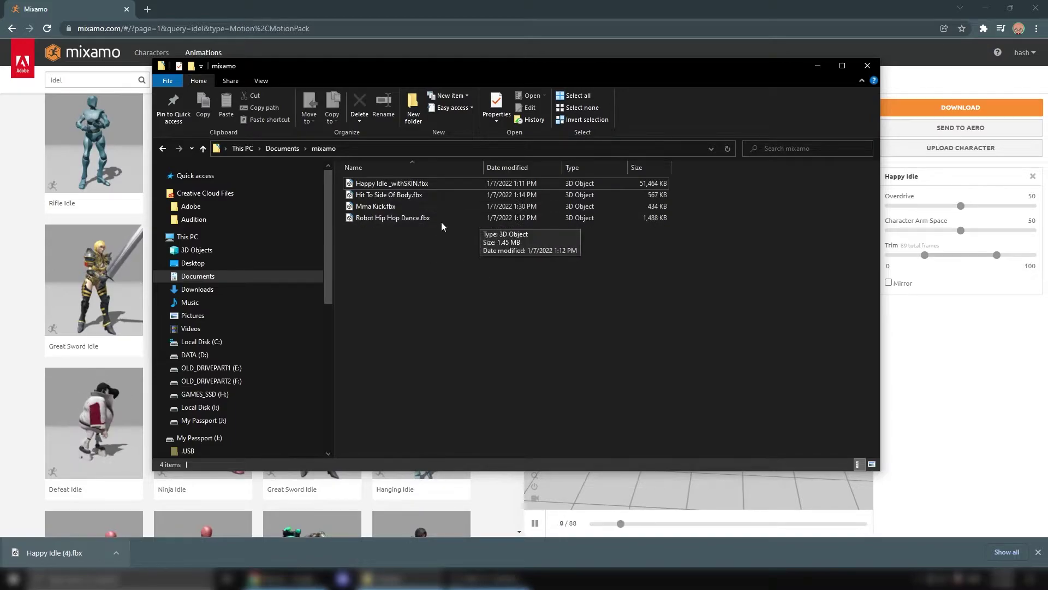
left_click(573, 6)
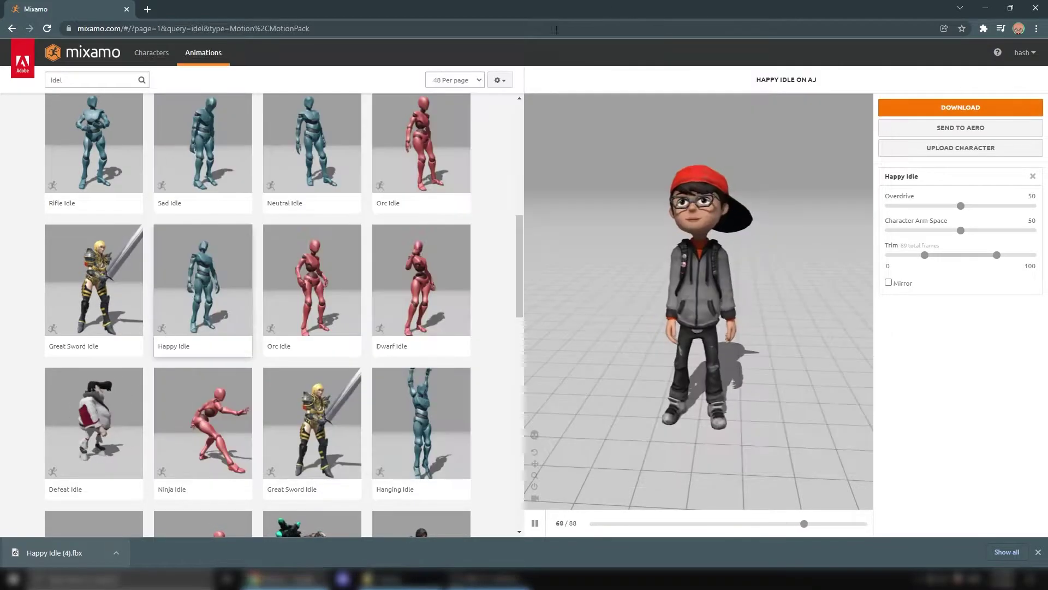
Step: Review the frames-per-second choices in the download settings for Happy Idle, and cancel the download
left_click(901, 107)
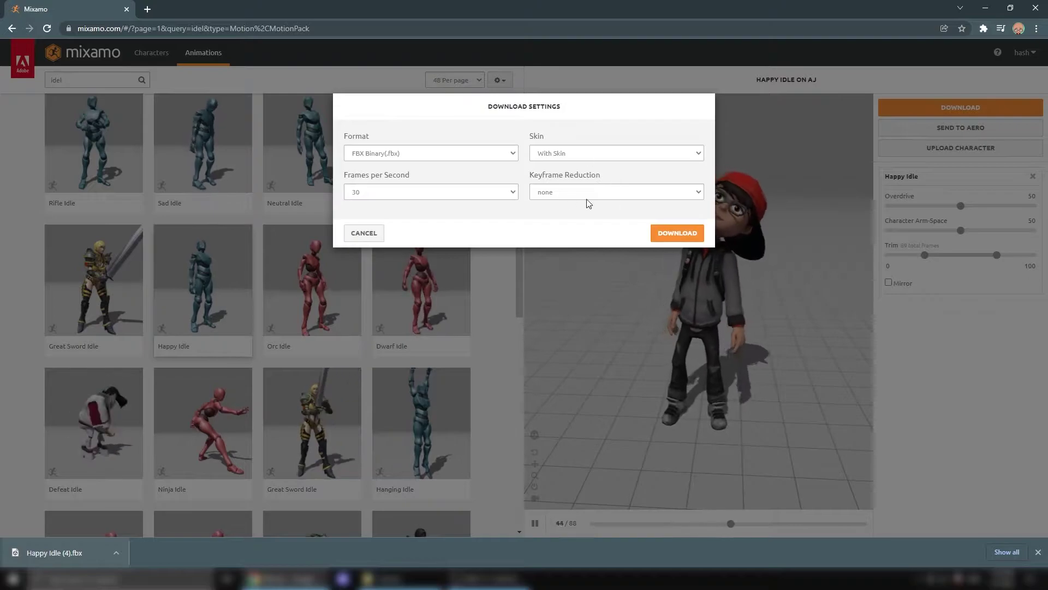
left_click(487, 194)
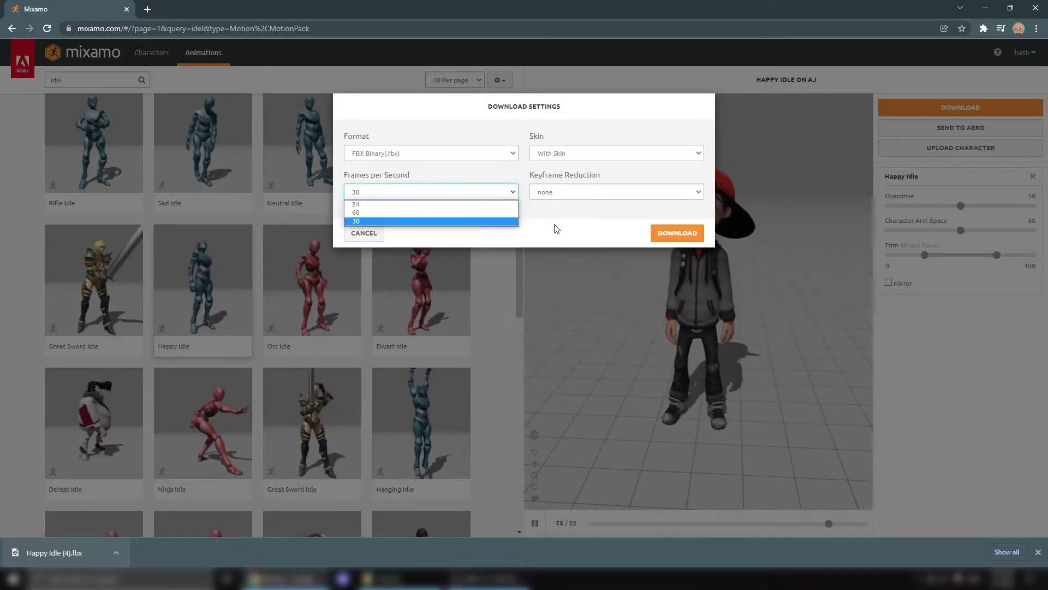
left_click(441, 221)
left_click(443, 195)
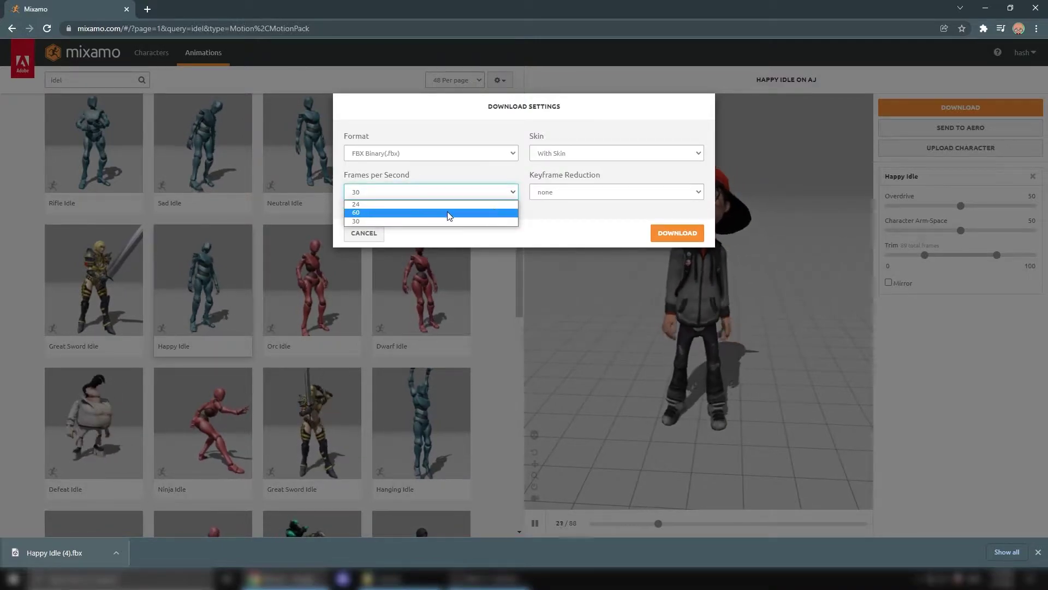
left_click(435, 219)
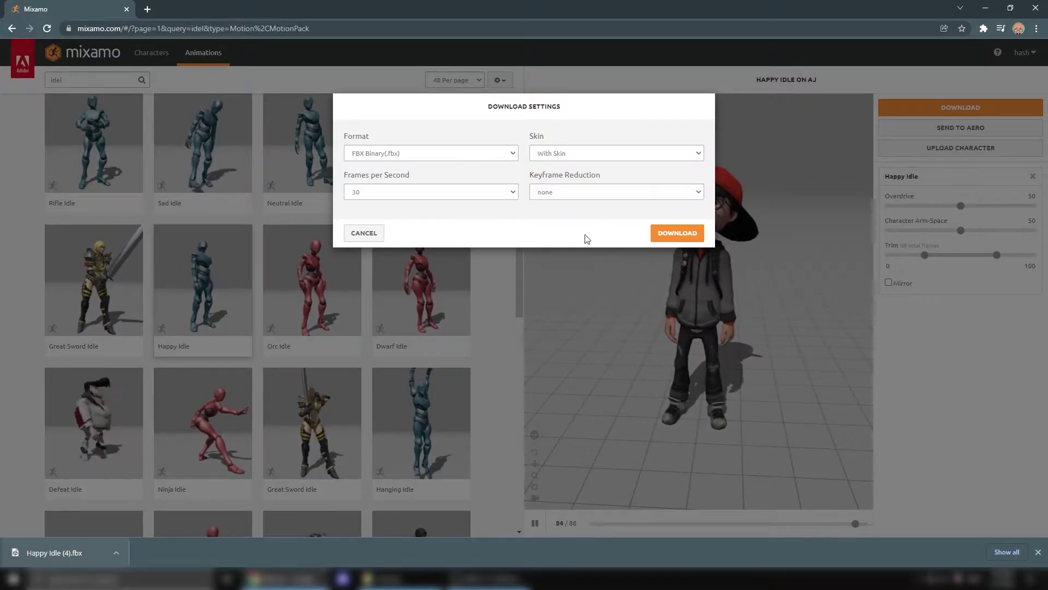
left_click(364, 234)
Step: Apply the fighting-stance Idle animation from the search results to the Aj character
scroll(327, 320, "down", 3)
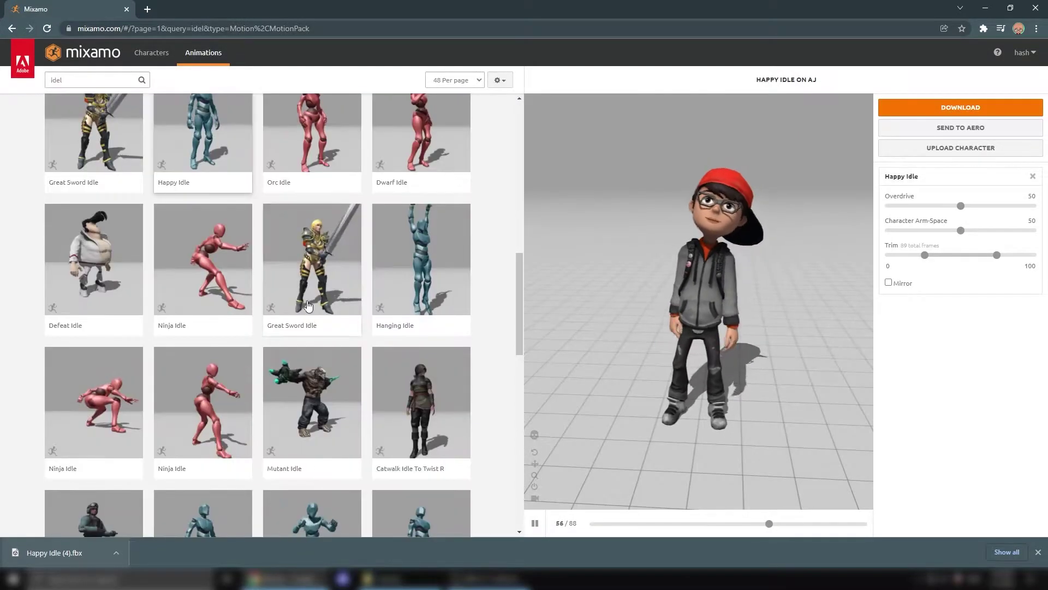
scroll(307, 315, "down", 3)
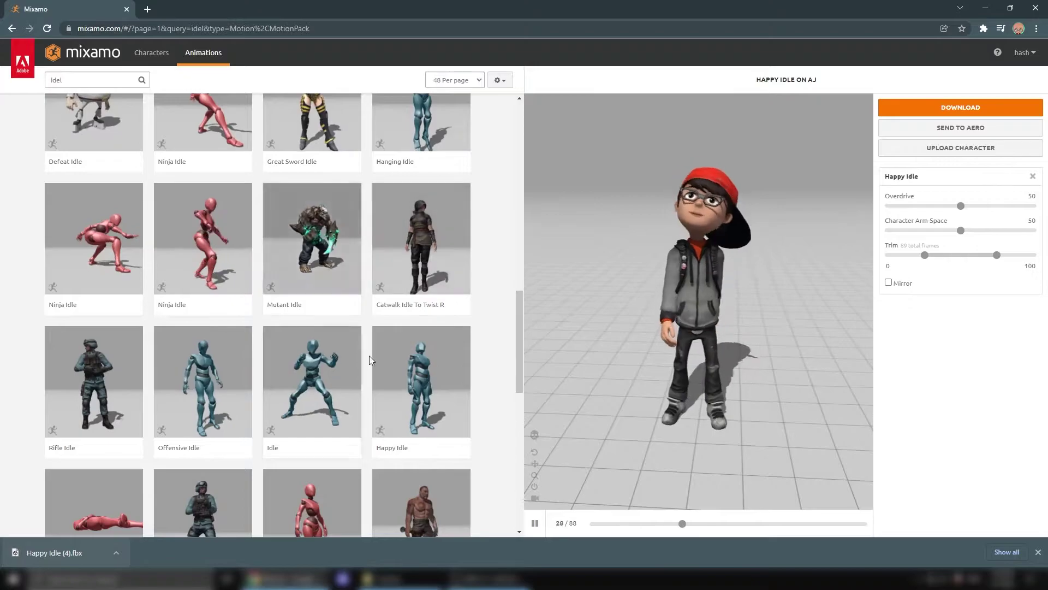
left_click(349, 358)
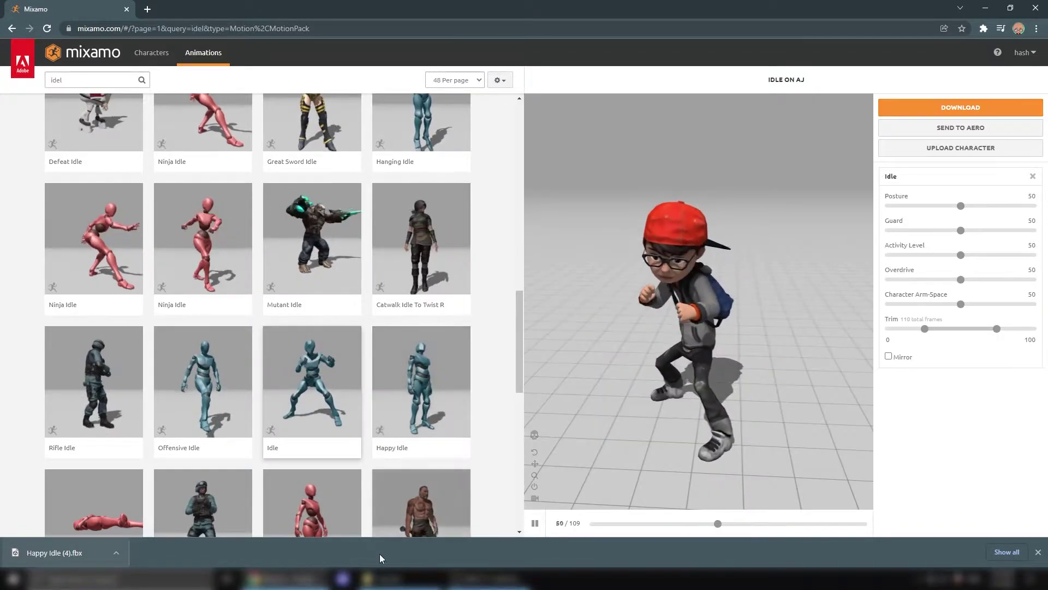
Step: Check the FBX files in the mixamo folder in File Explorer, and return to the Idle animation on the Mixamo page
left_click(376, 577)
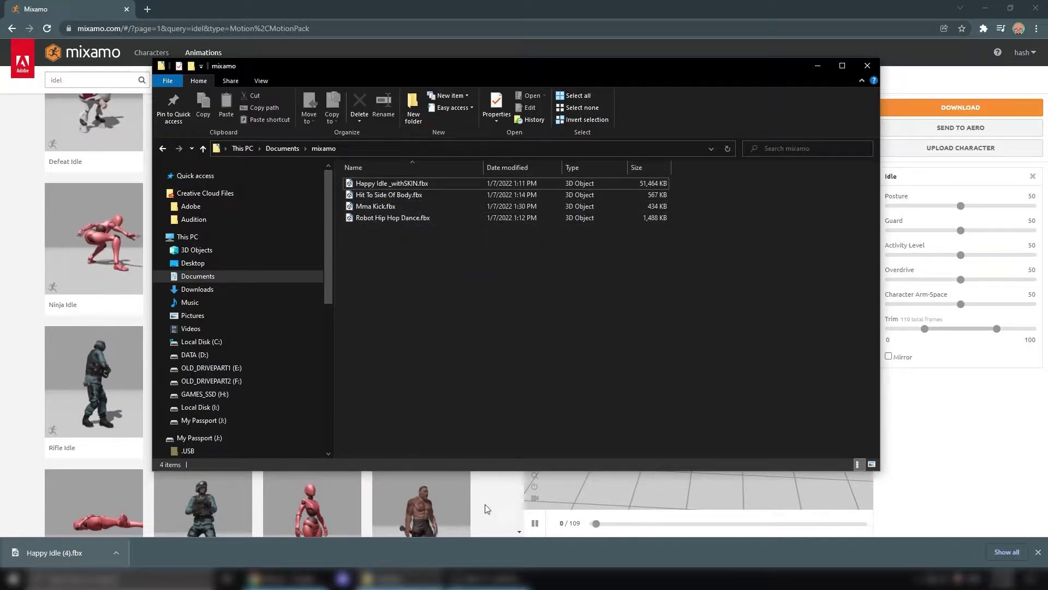
left_click(396, 580)
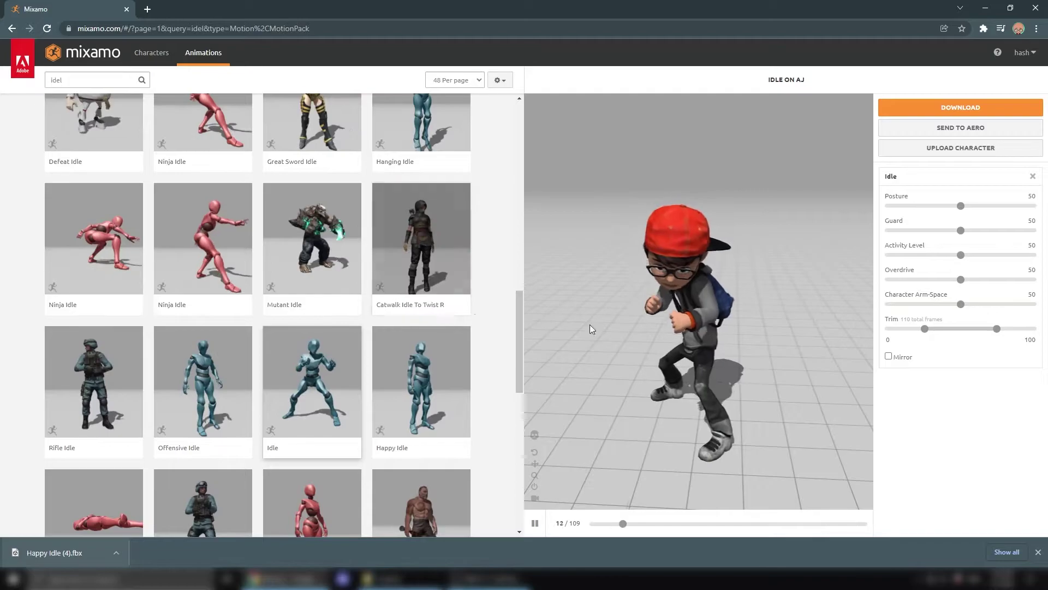
left_click(443, 254)
left_click(324, 379)
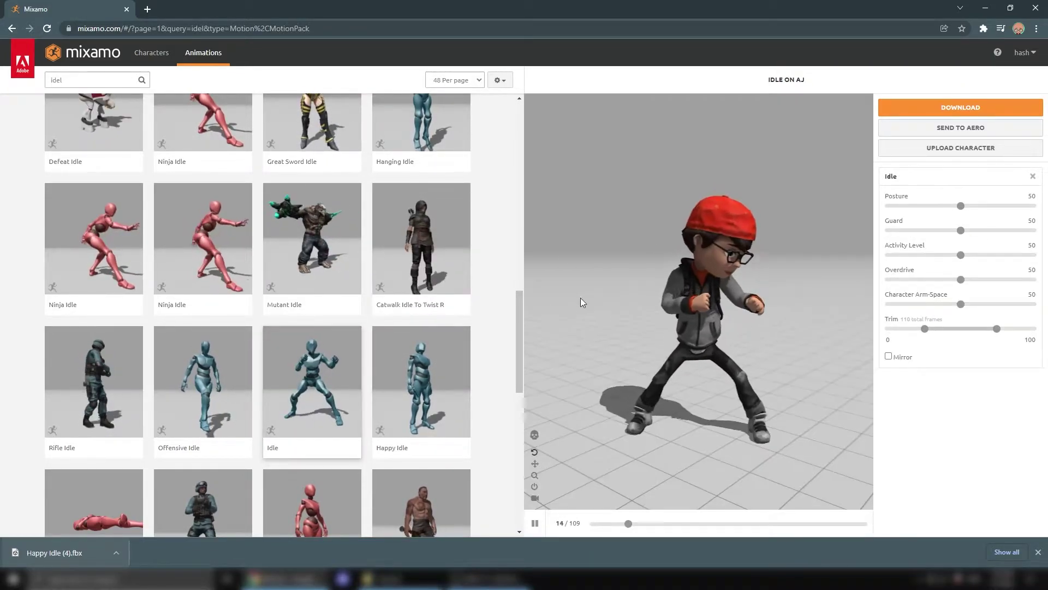
Step: Choose Without Skin in the download settings for the Idle animation, and cancel the download
left_click(921, 108)
left_click(600, 154)
left_click(550, 173)
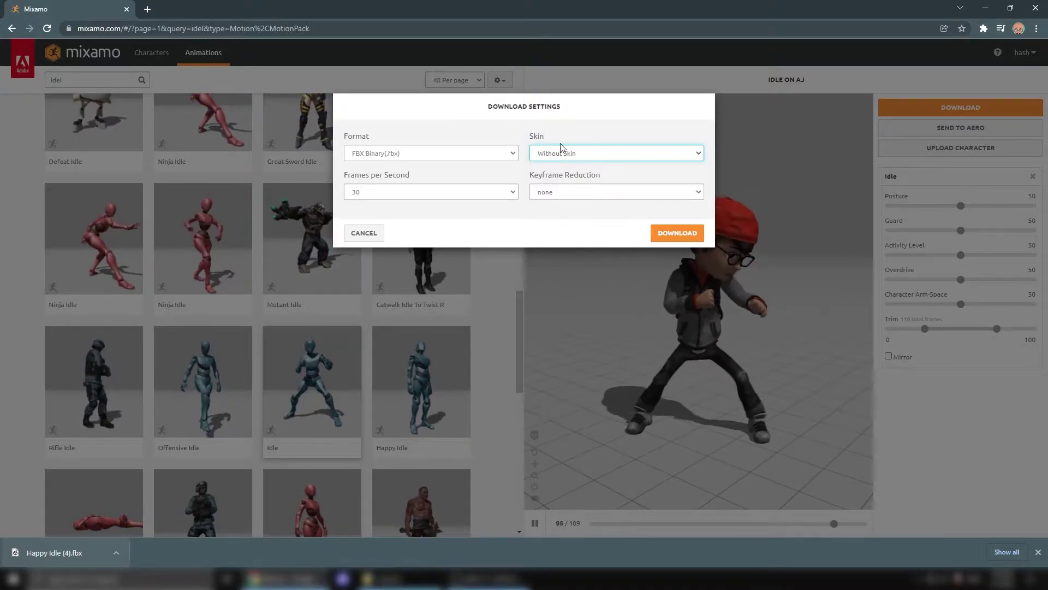
left_click(364, 233)
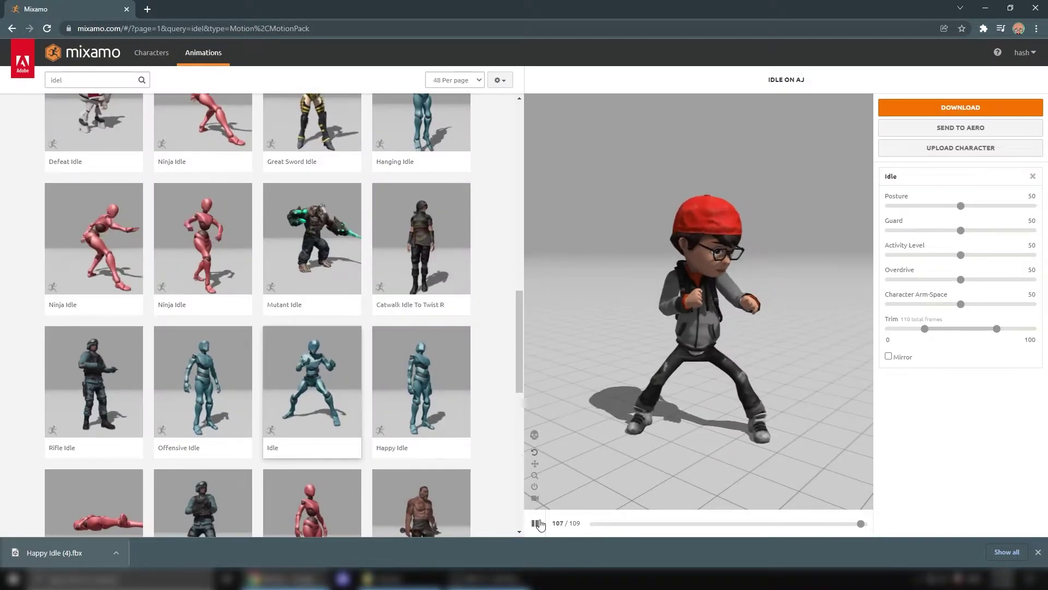
Step: Look over the FBX files in the mixamo folder, and minimize the browser and File Explorer windows
left_click(382, 578)
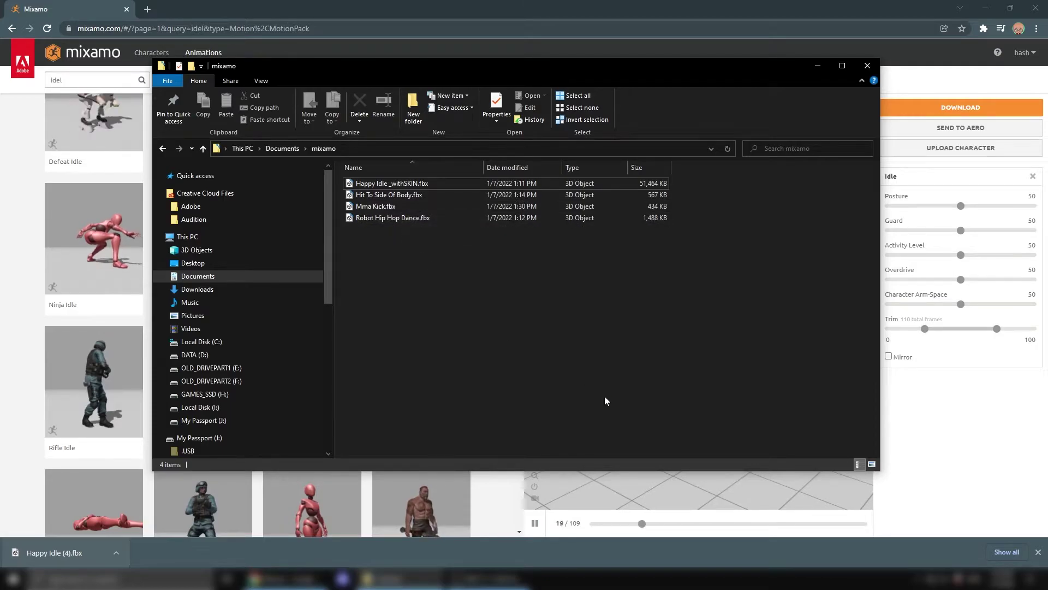
left_click(659, 5)
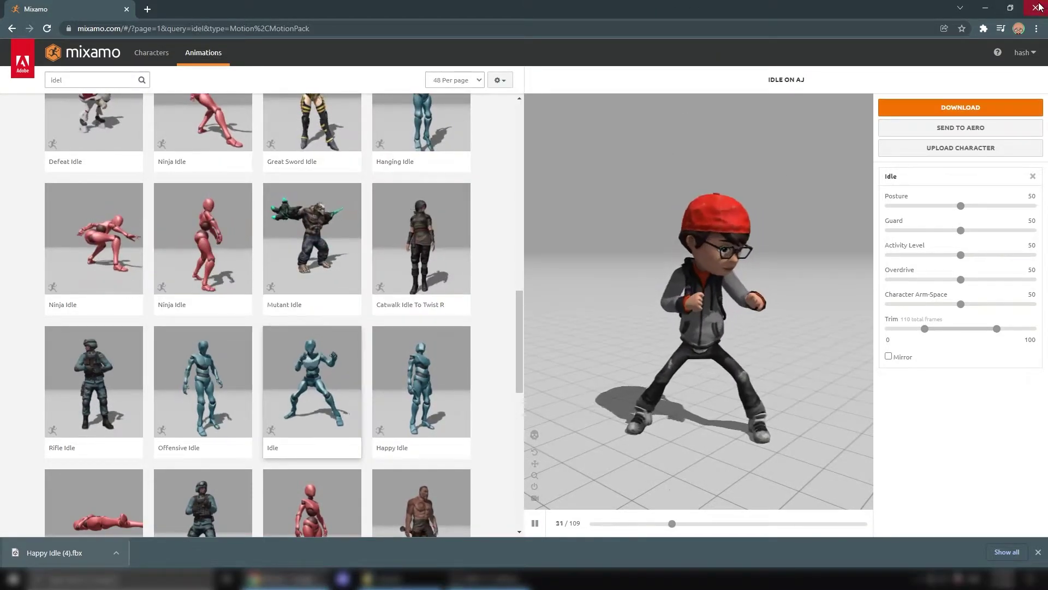
left_click(986, 8)
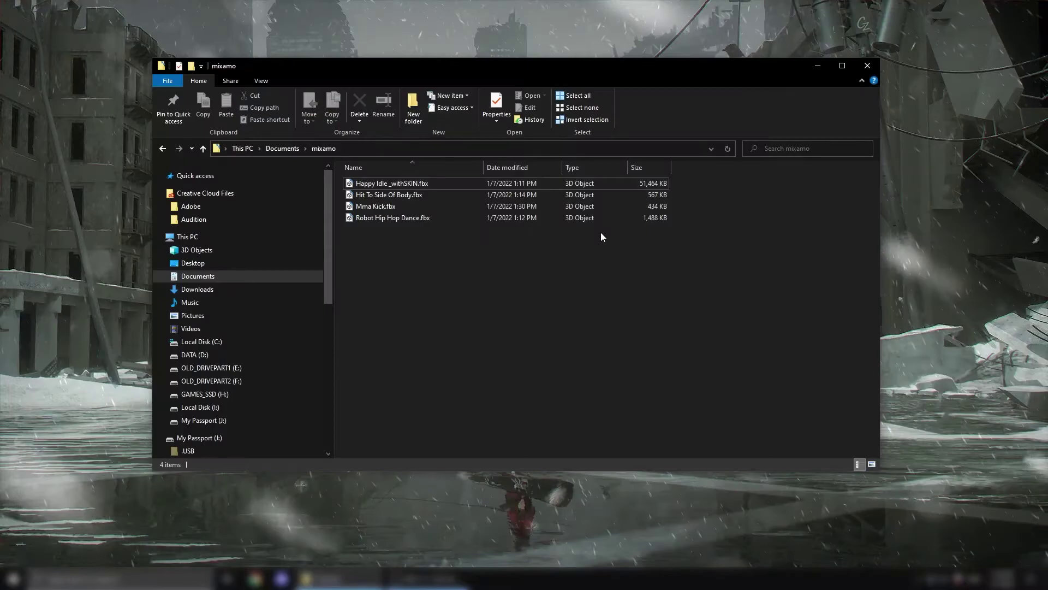
left_click(818, 65)
Step: Find Blender among the installed applications and launch it
left_click(13, 578)
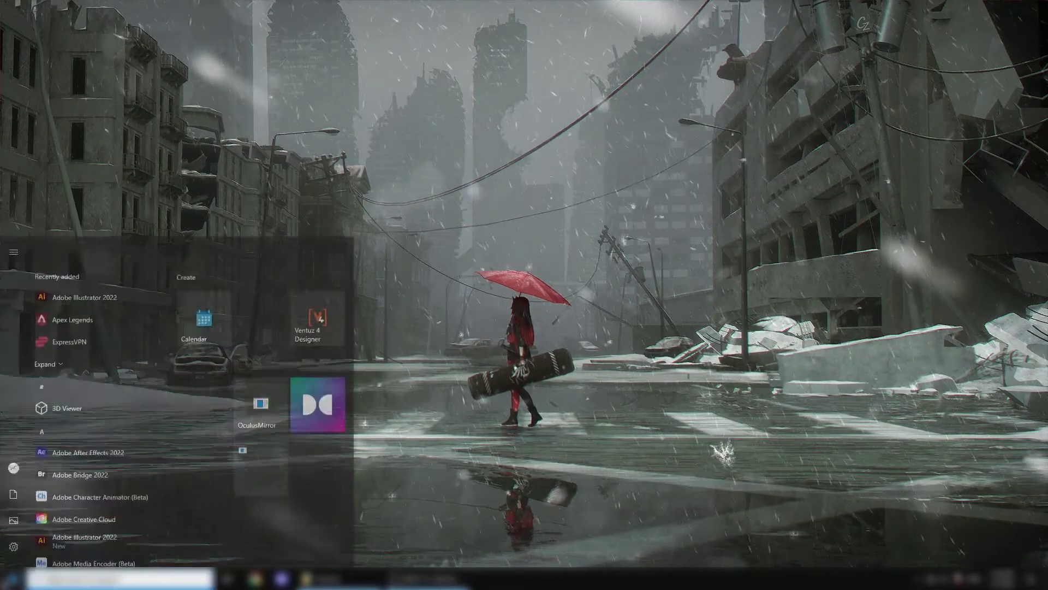
type("bled")
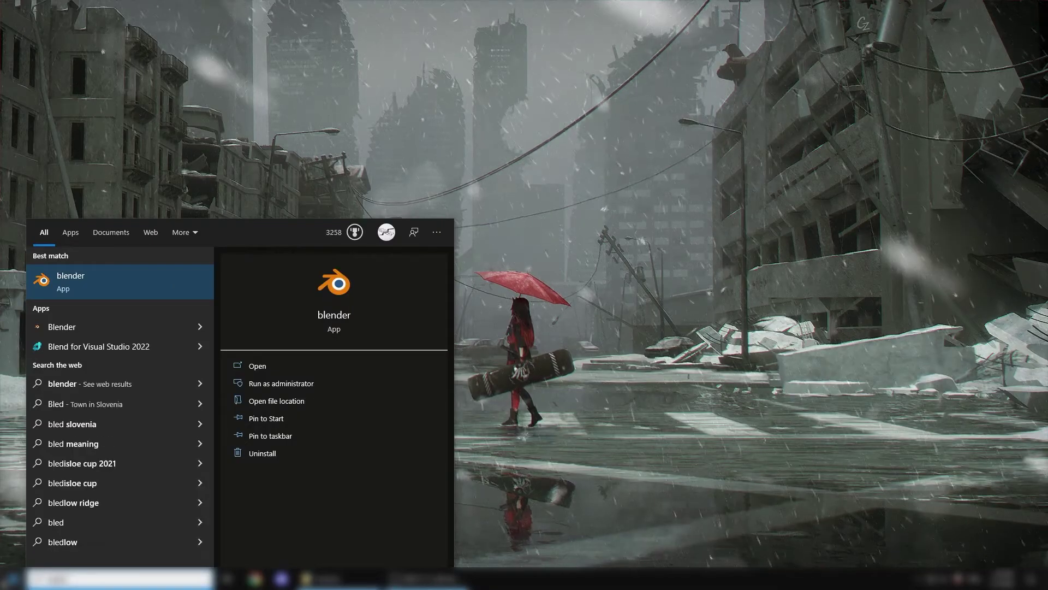
key("Return")
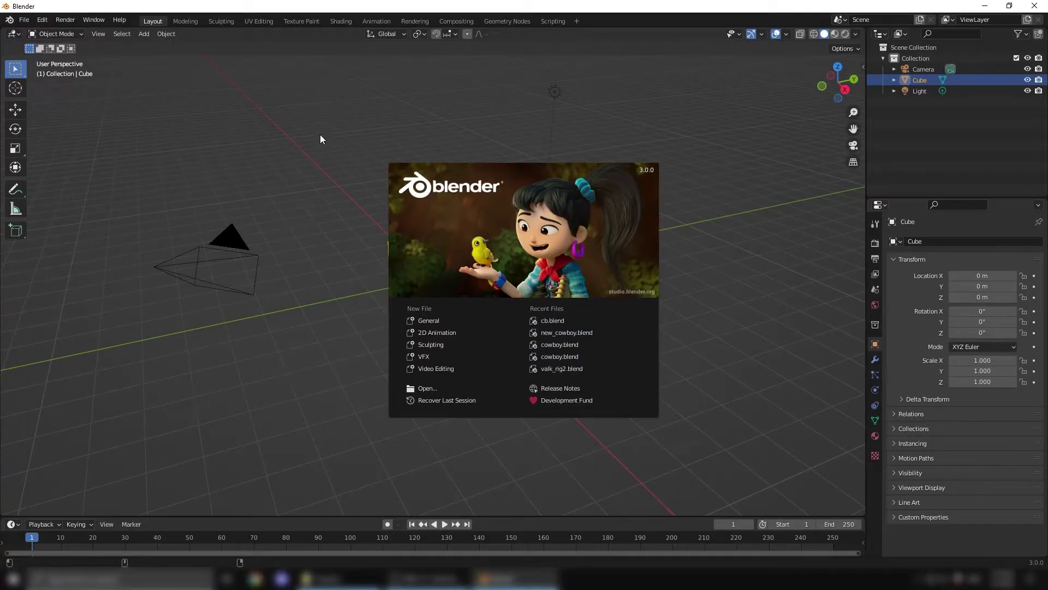
Step: Dismiss the splash screen and delete the default camera, cube and light
left_click(317, 164)
left_click_drag(164, 77, 653, 388)
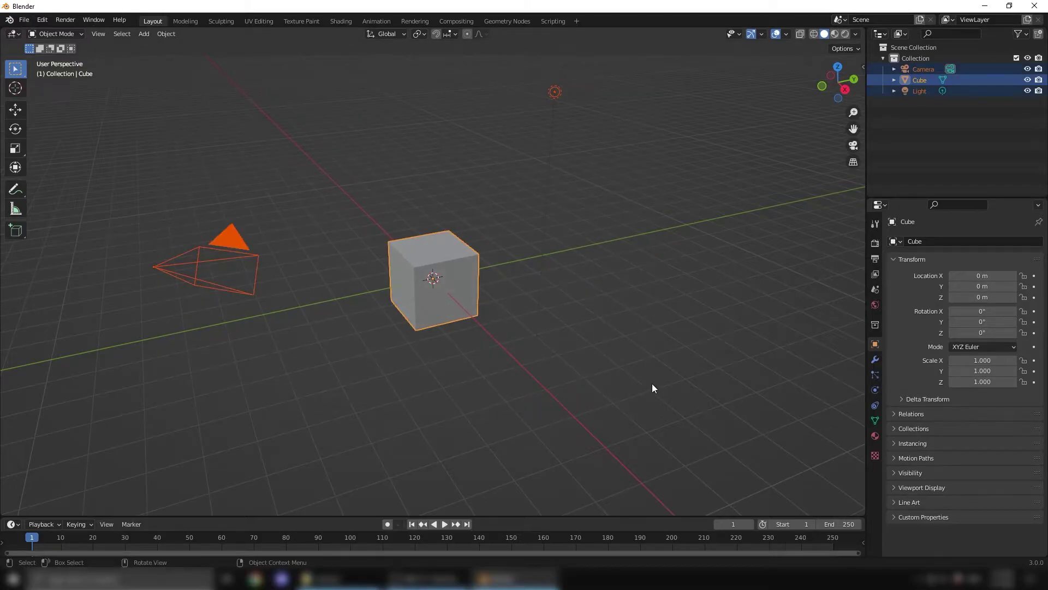
key("Delete")
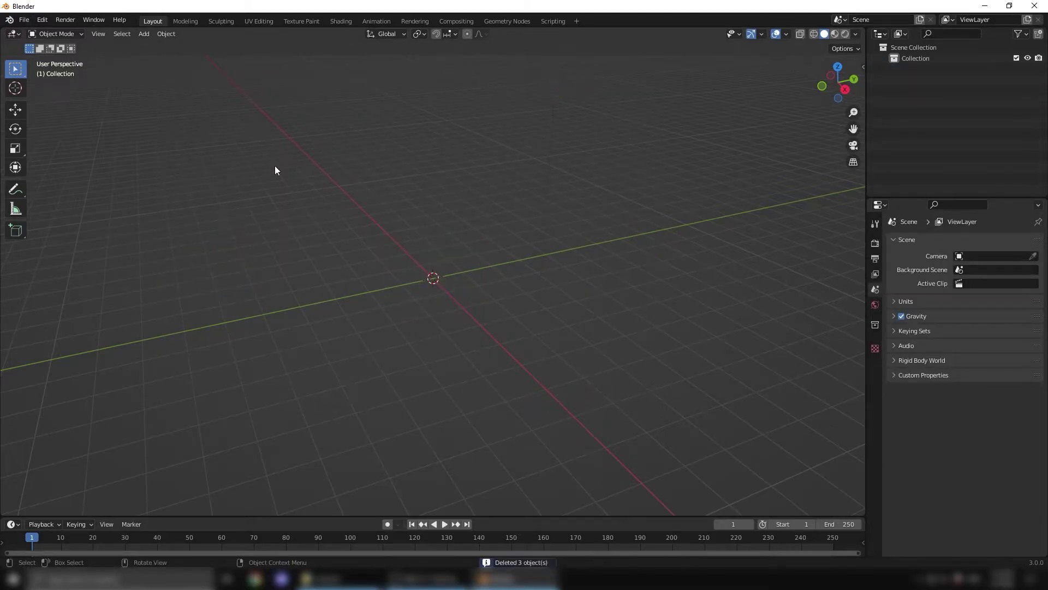
Step: Import Happy Idle _withSKIN.fbx as FBX from the mixamo folder inside Documents
left_click(24, 21)
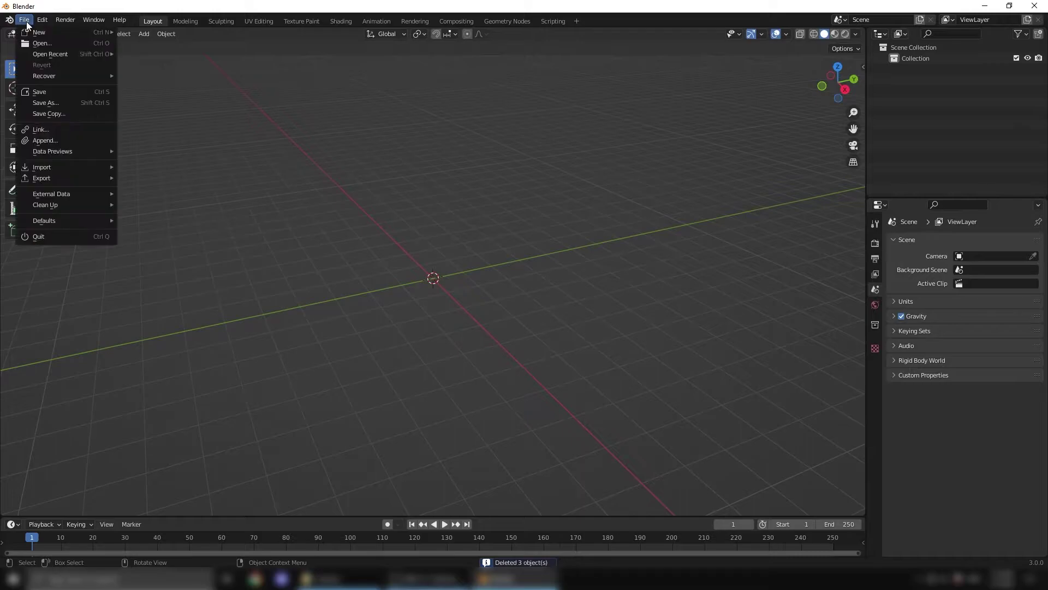
mouse_move(85, 168)
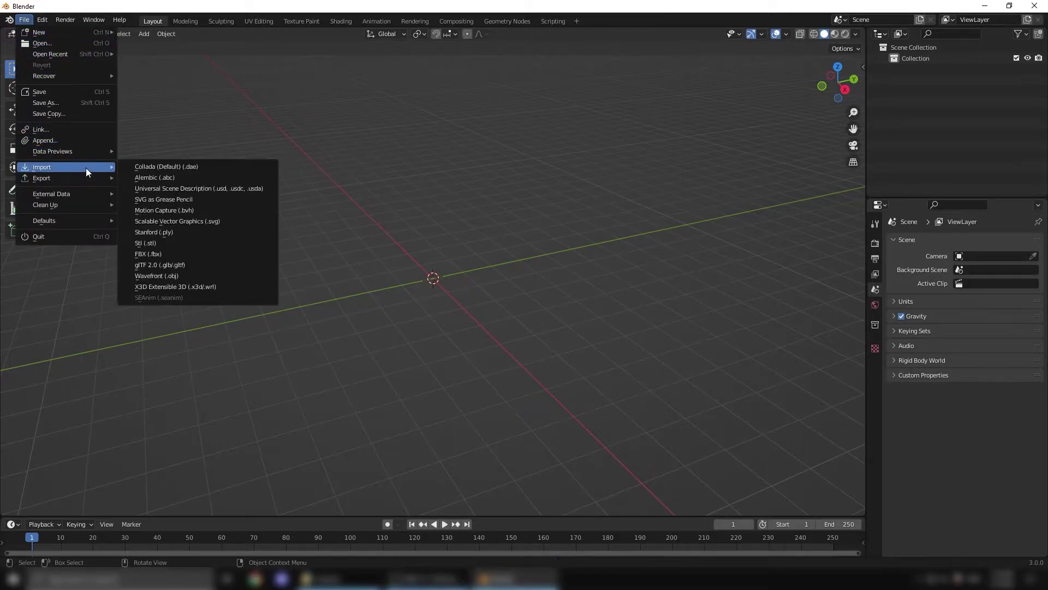
left_click(168, 254)
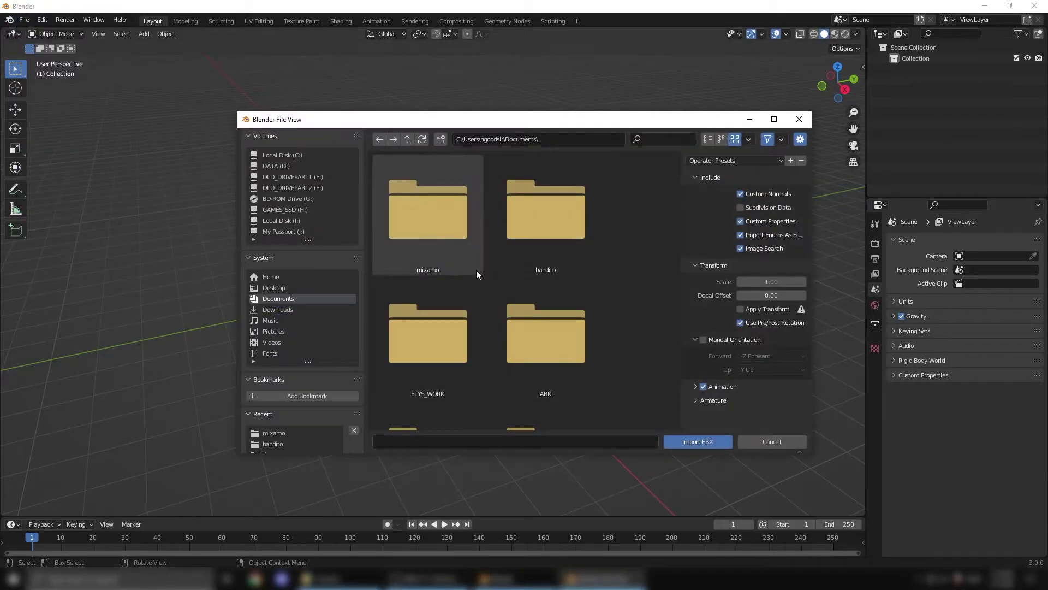
double_click(432, 205)
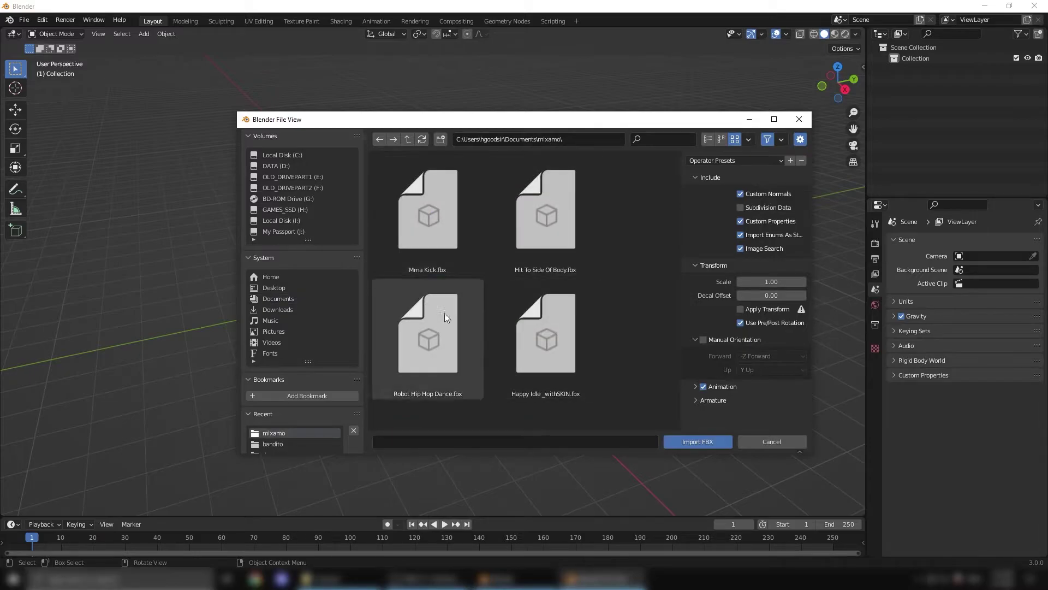
left_click(516, 332)
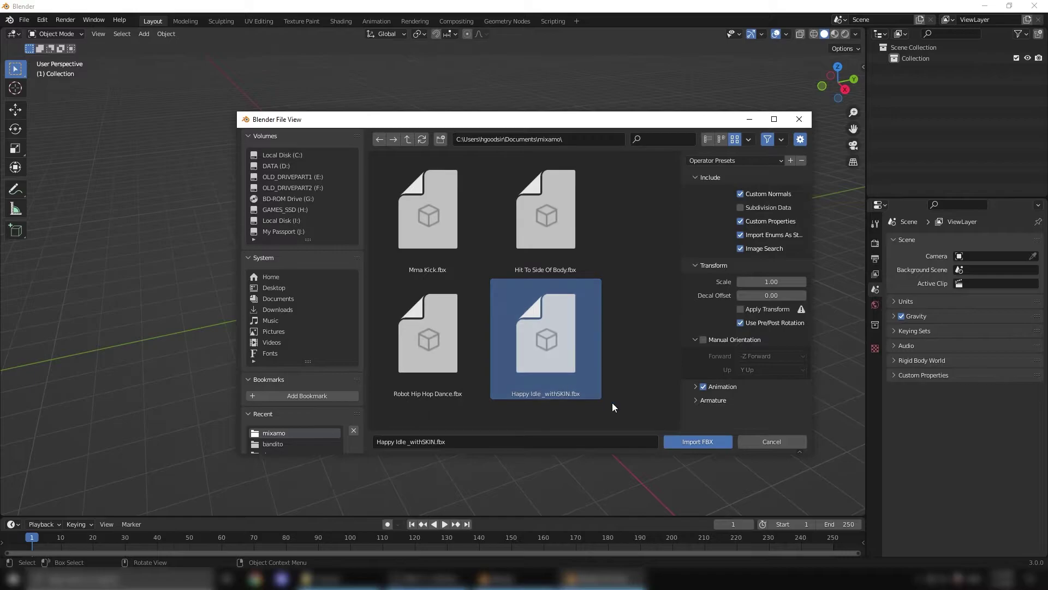
left_click(699, 442)
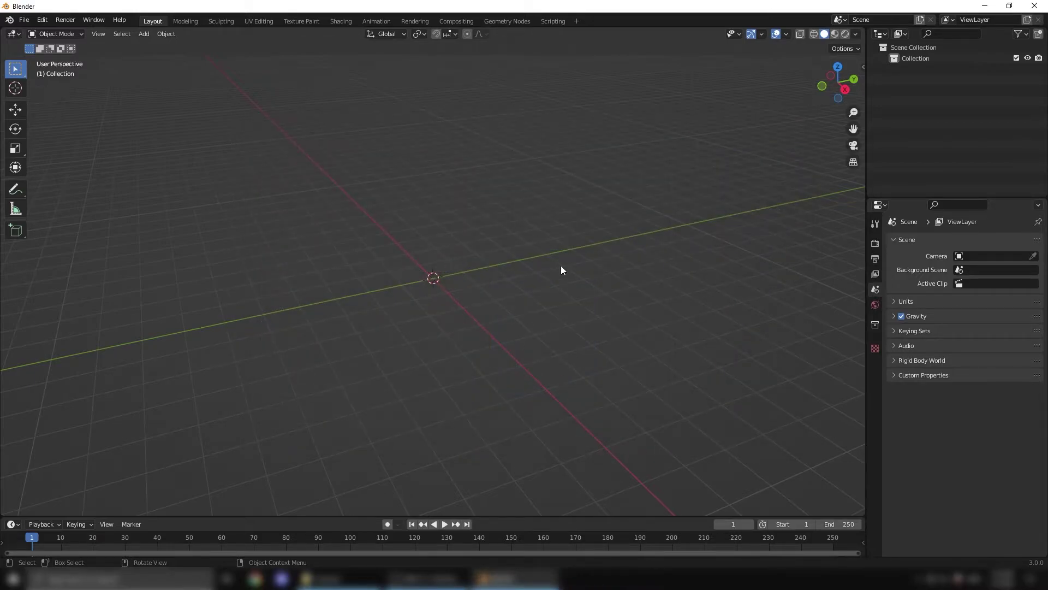
Step: View the imported character from the front and scrub its idle animation through to frame 89
key("KP_Decimal")
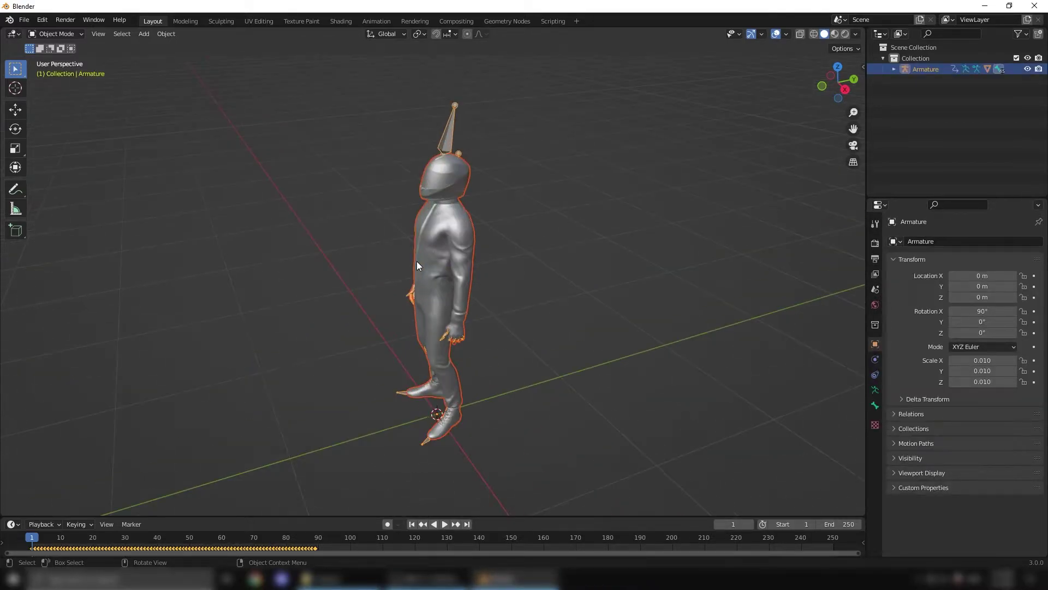
middle_click_drag(358, 281, 475, 250)
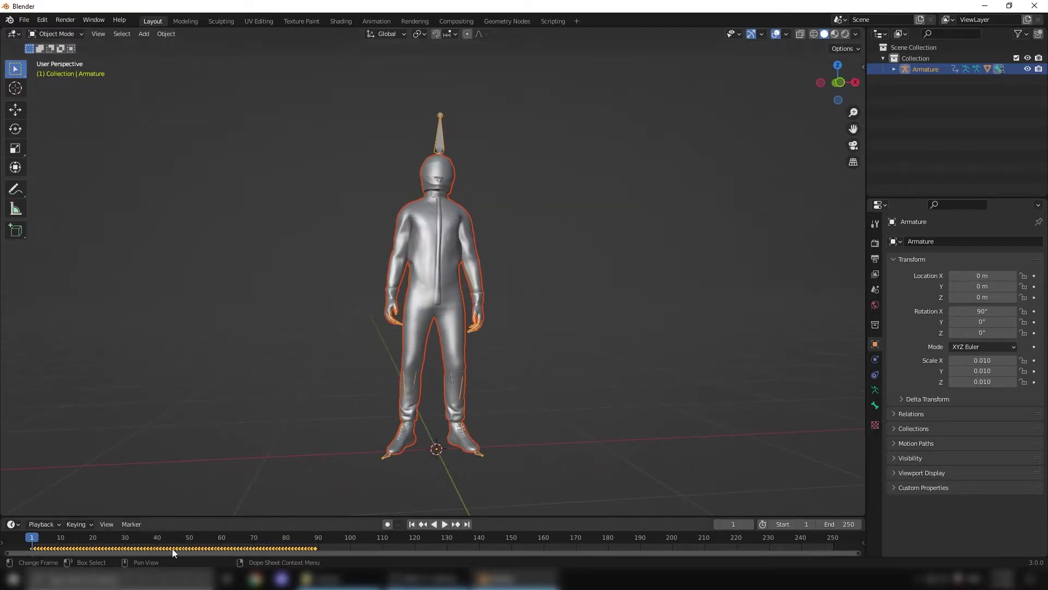
left_click_drag(101, 537, 316, 541)
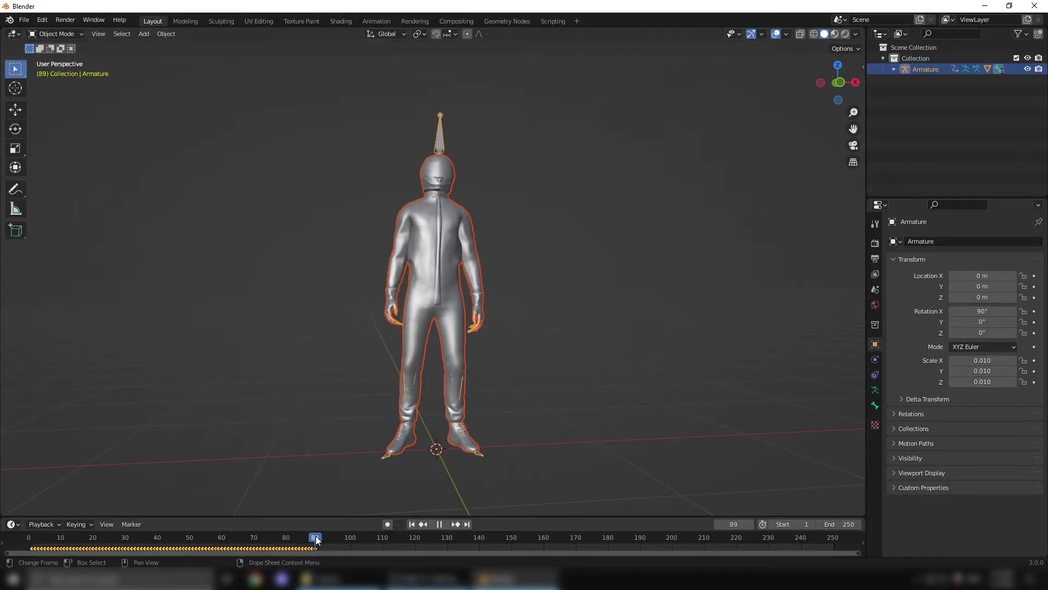
Step: Split the 3D viewport vertically, turn the new area into a Nonlinear Animation editor and widen it
right_click(864, 222)
left_click(837, 221)
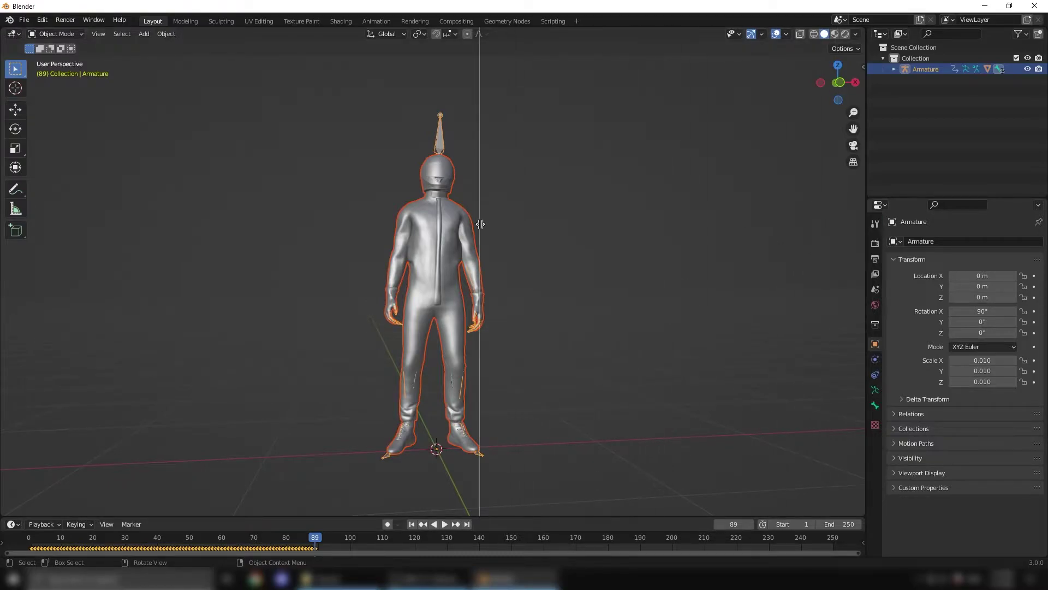
left_click(480, 223)
left_click(497, 33)
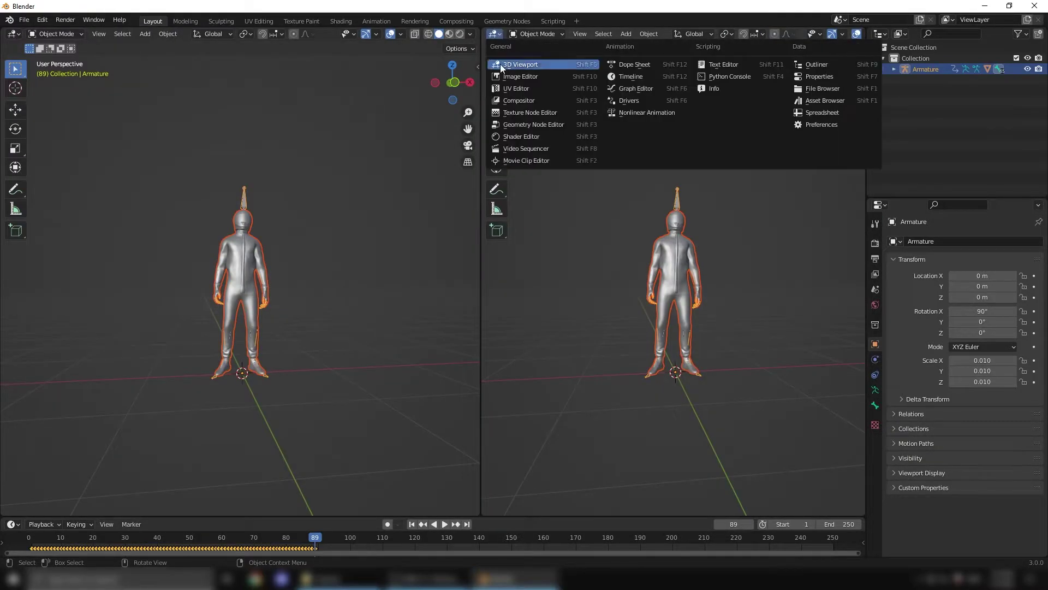
left_click(641, 114)
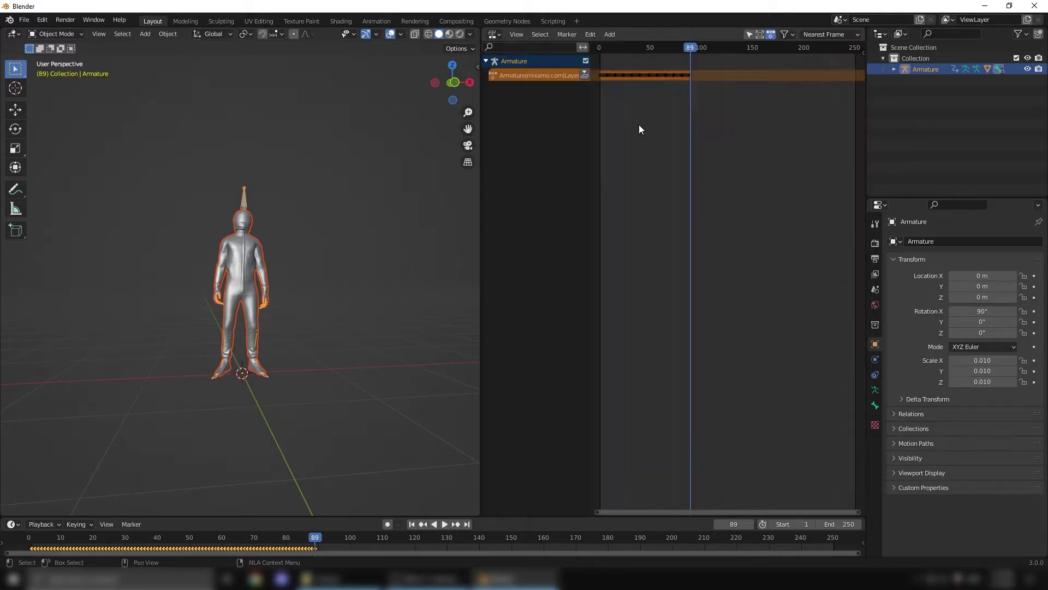
left_click_drag(481, 250, 423, 250)
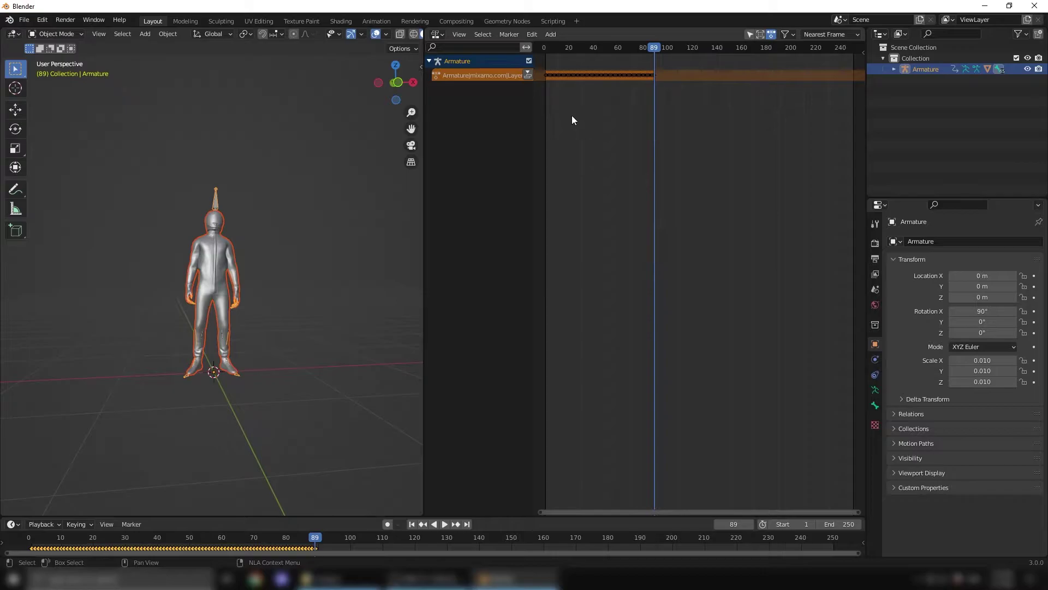
Step: Push the armature's idle action down into an NLA strip and scrub the playhead back to frame 9
left_click(527, 75)
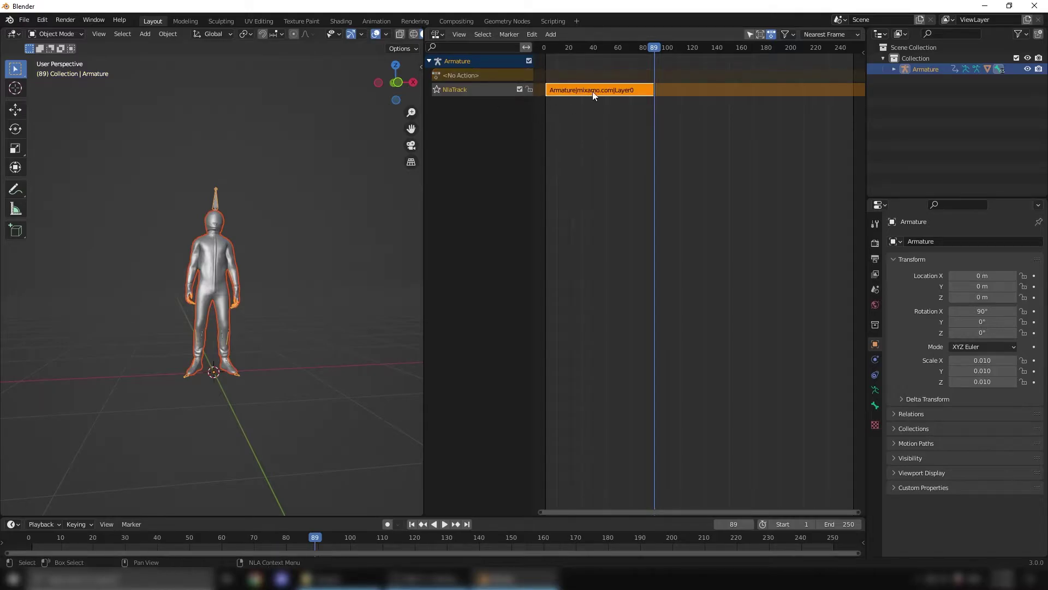
left_click_drag(654, 47, 561, 60)
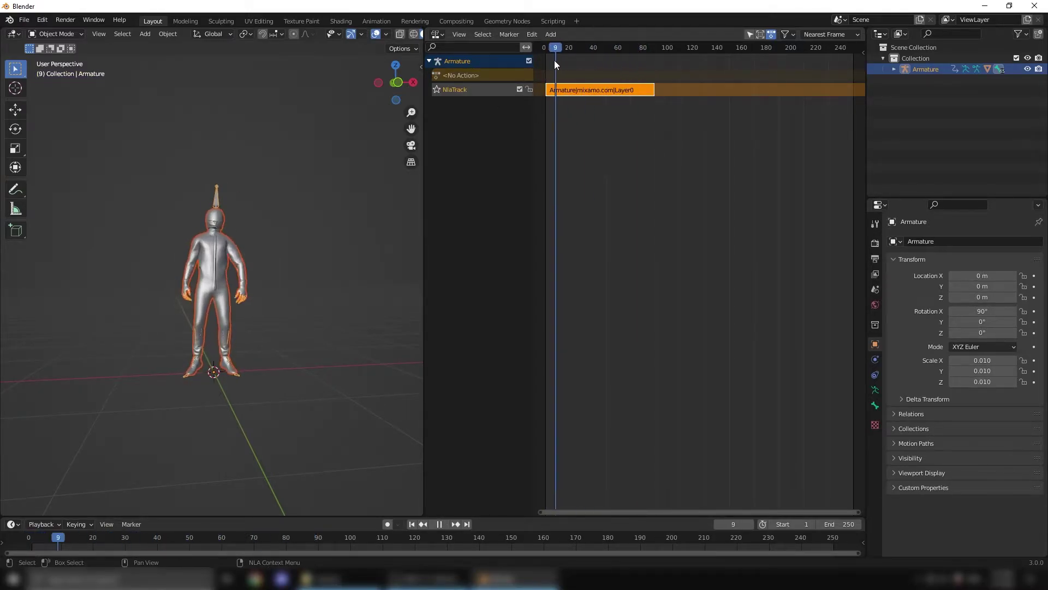
Step: Scrub the playhead to frame 49 and import Mma Kick.fbx as FBX from the mixamo folder
left_click(590, 49)
left_click_drag(586, 48, 607, 71)
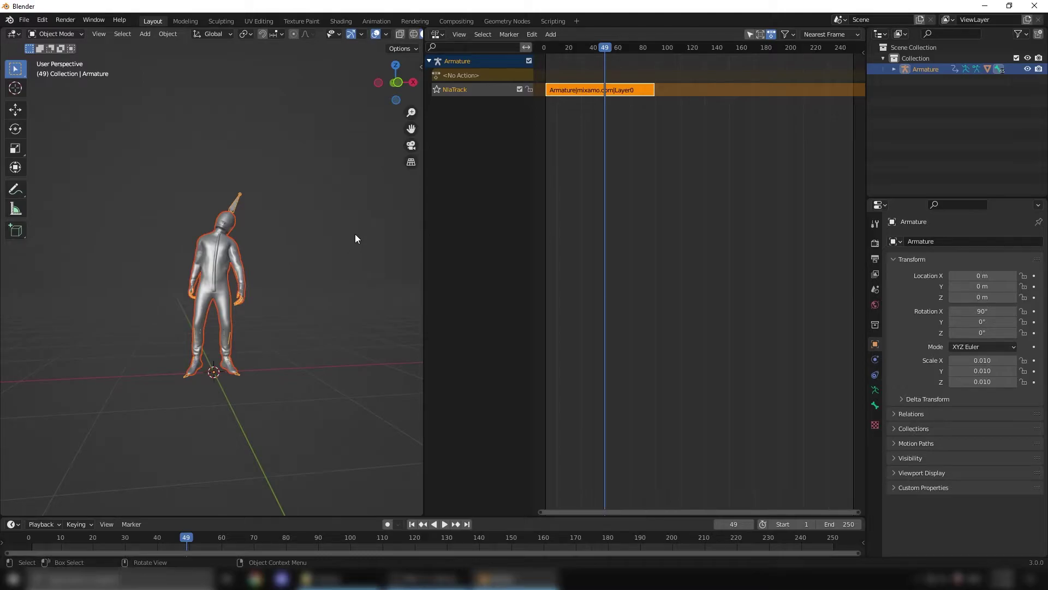
left_click(24, 20)
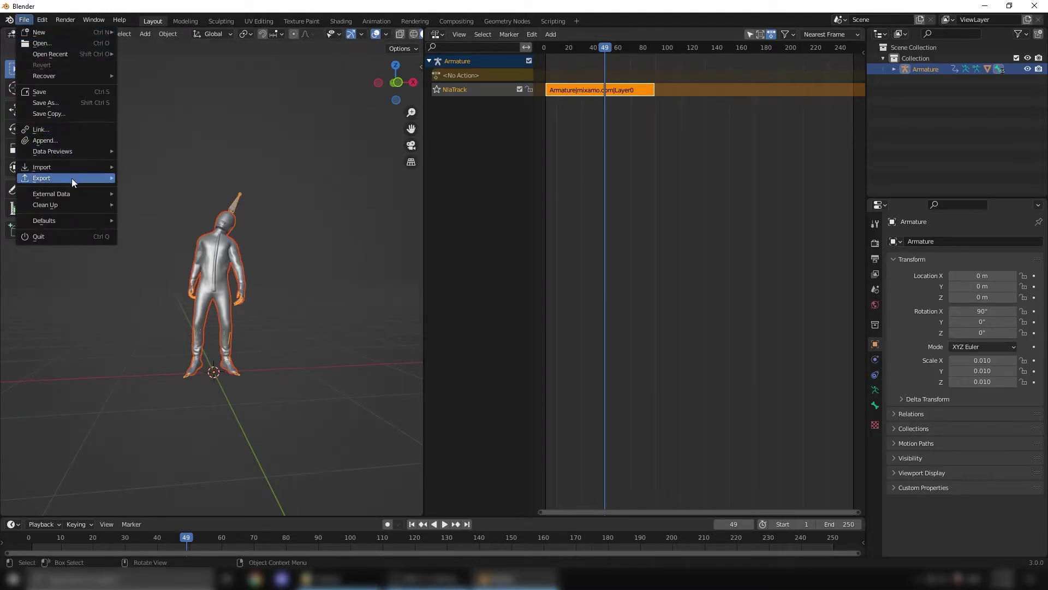
mouse_move(68, 169)
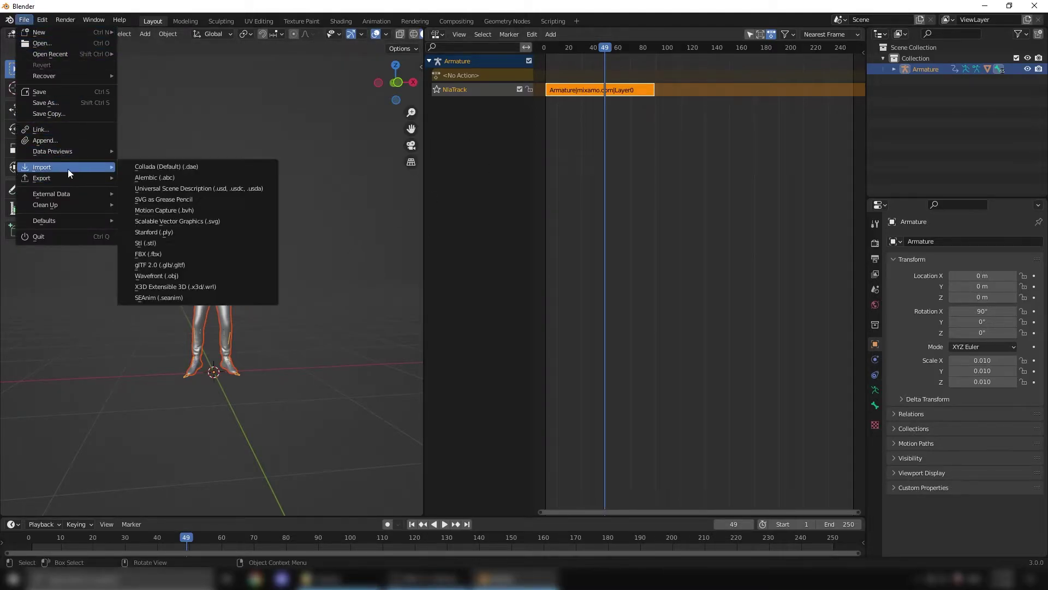
left_click(152, 254)
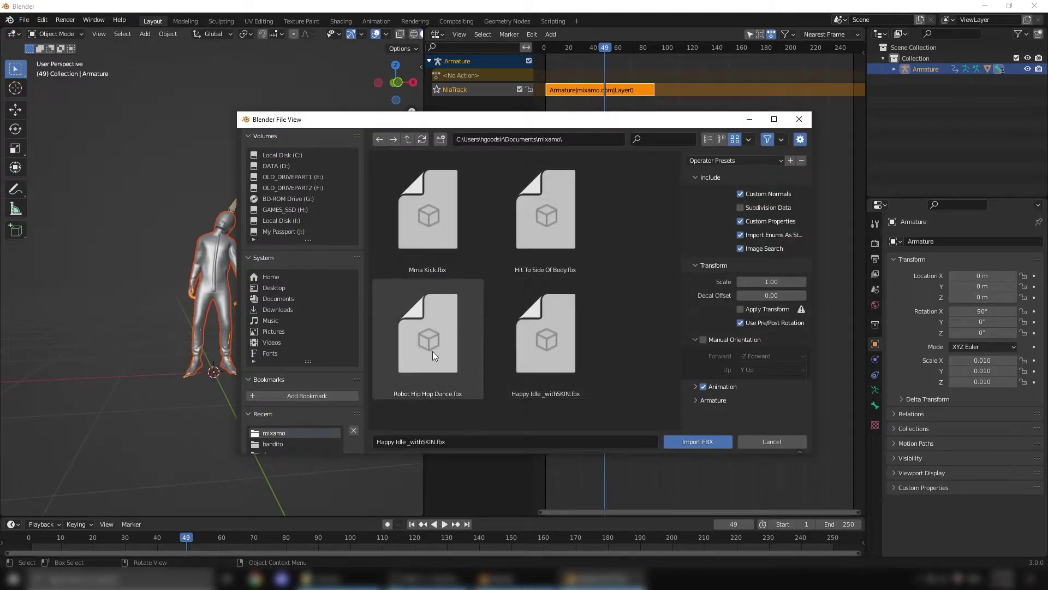
left_click(429, 229)
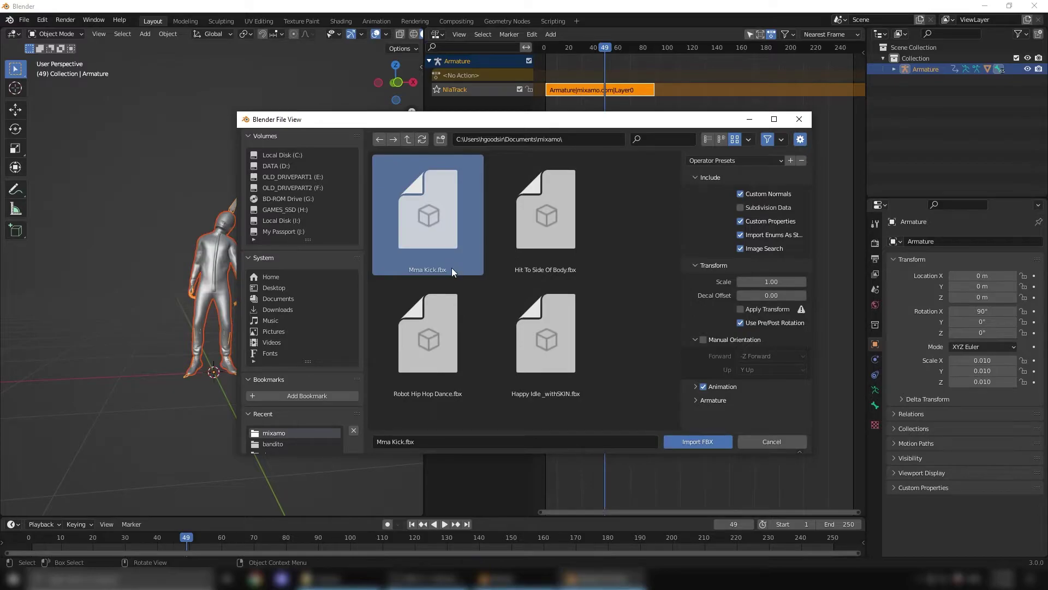
left_click(698, 440)
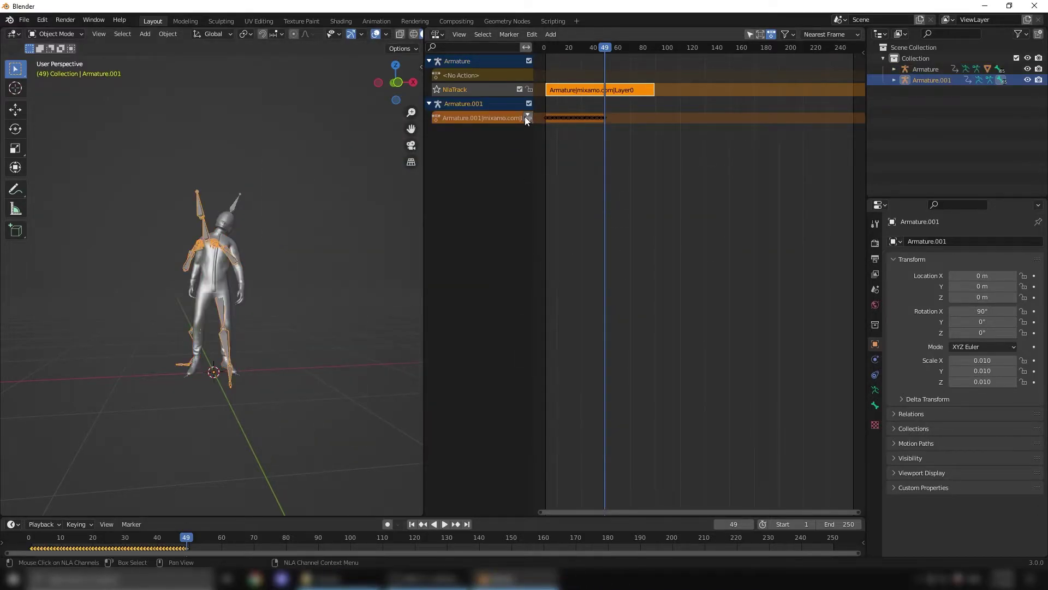
Step: Push the imported kick action down into an NLA strip and delete the Armature.001 object
left_click(526, 117)
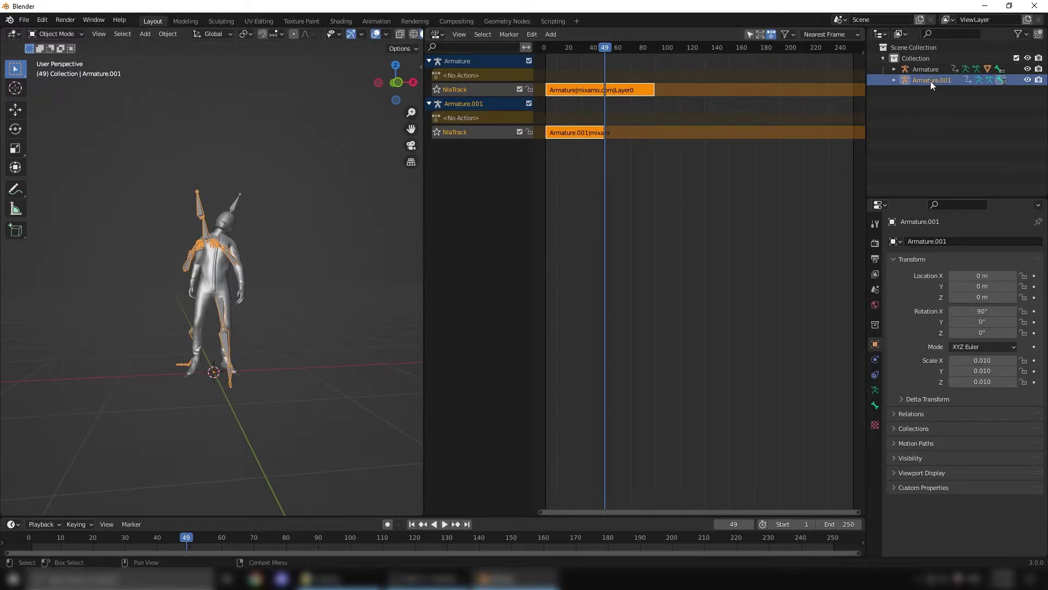
key("Delete")
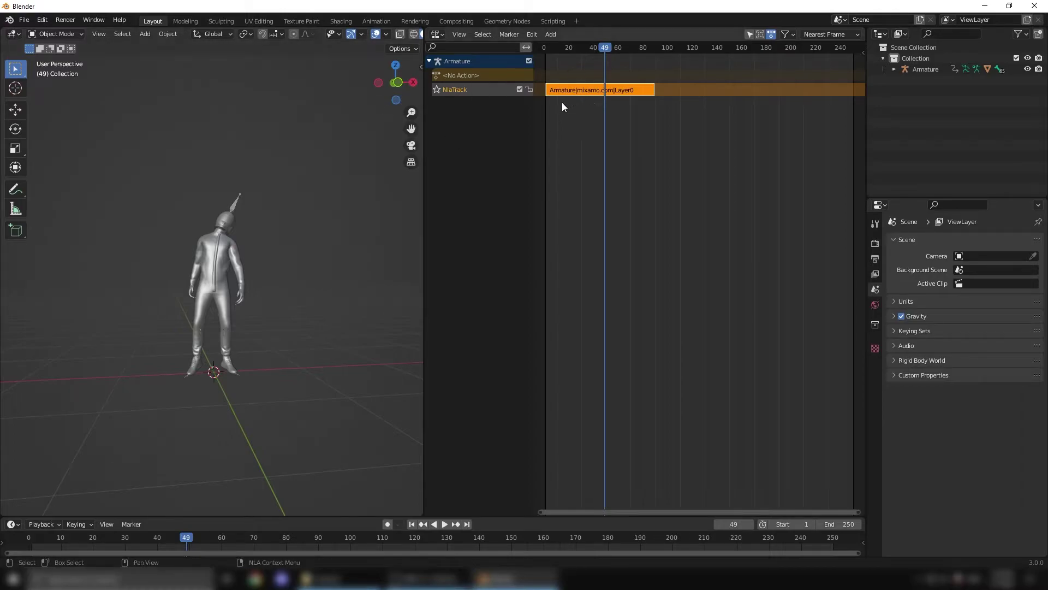
Step: Add two empty NLA tracks above the character armature's idle track
left_click(551, 34)
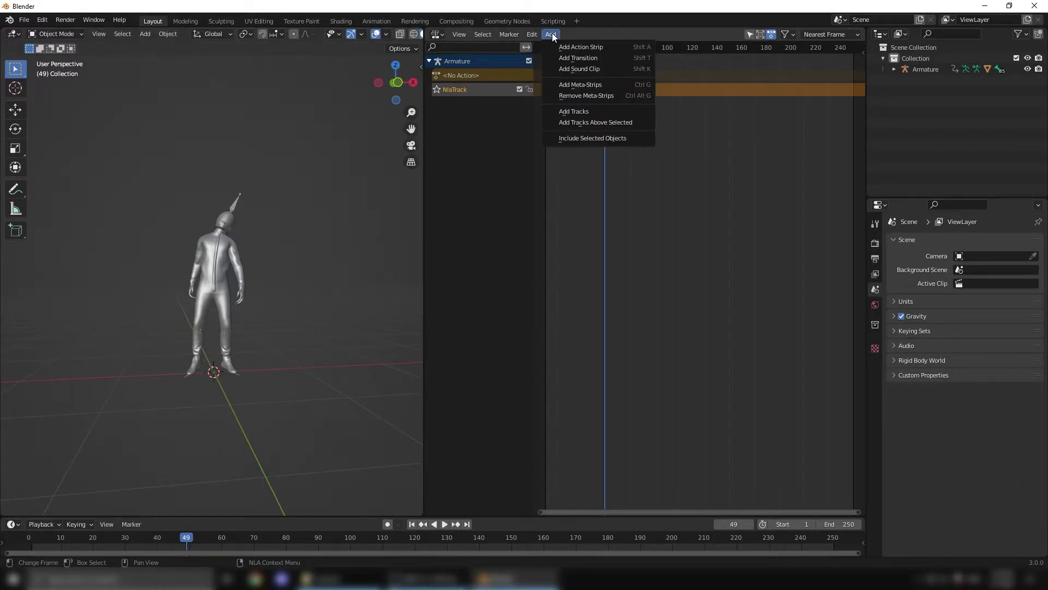
left_click(569, 112)
right_click(486, 88)
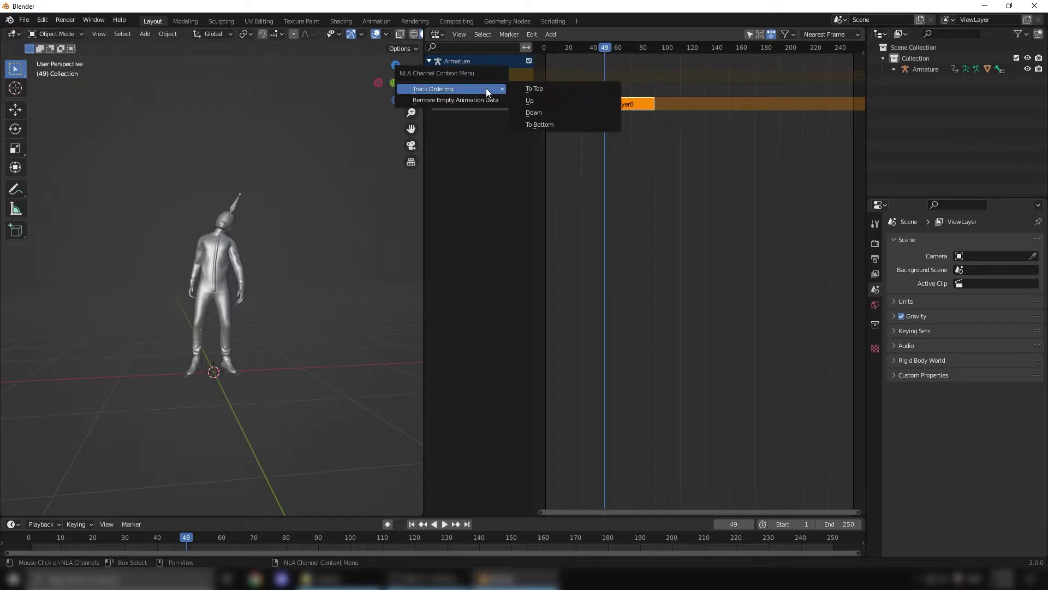
left_click(480, 99)
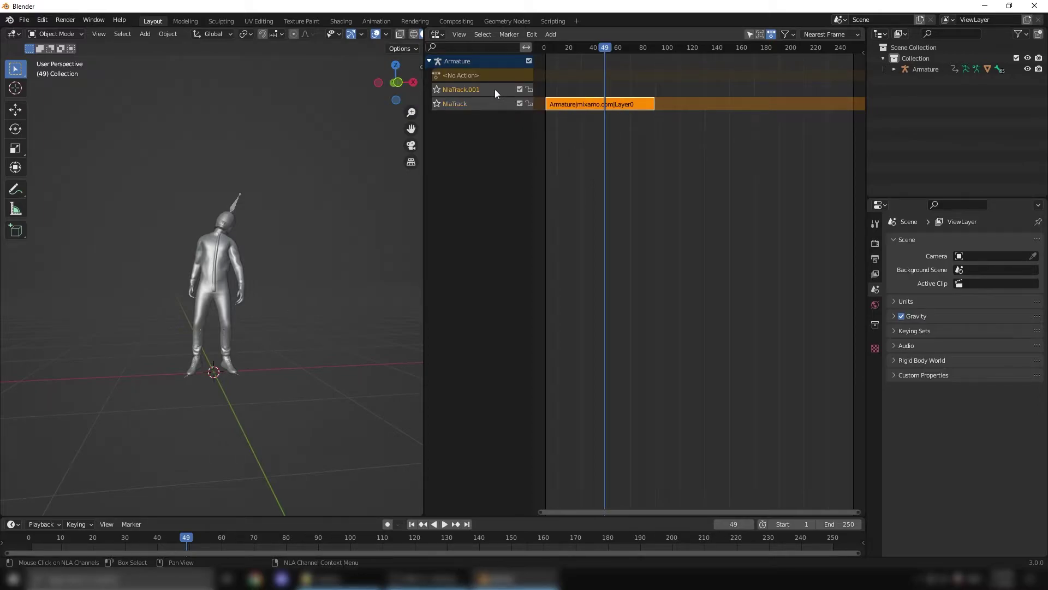
key("shift+a")
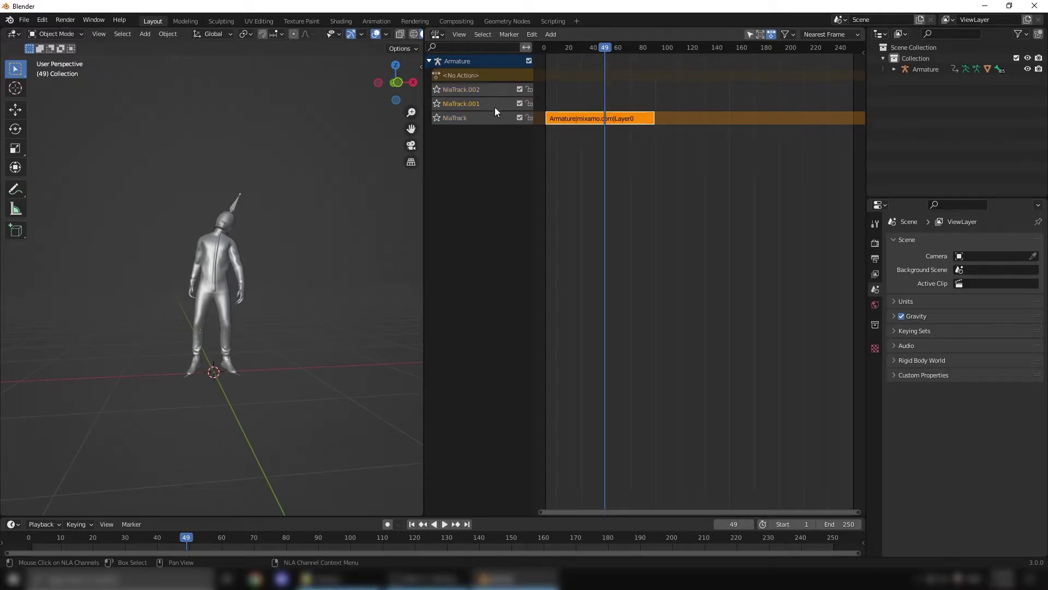
Step: Add the Armature.001|mixamo.com Layer0 action to NlaTrack.001 and move its strip to start at about frame 71
key("shift+a")
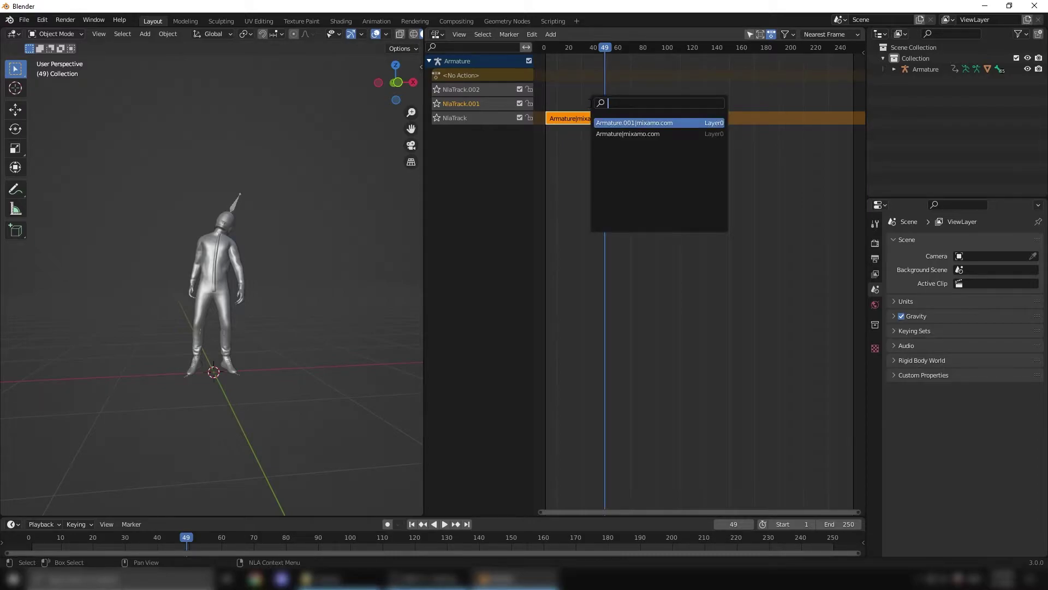
left_click(613, 122)
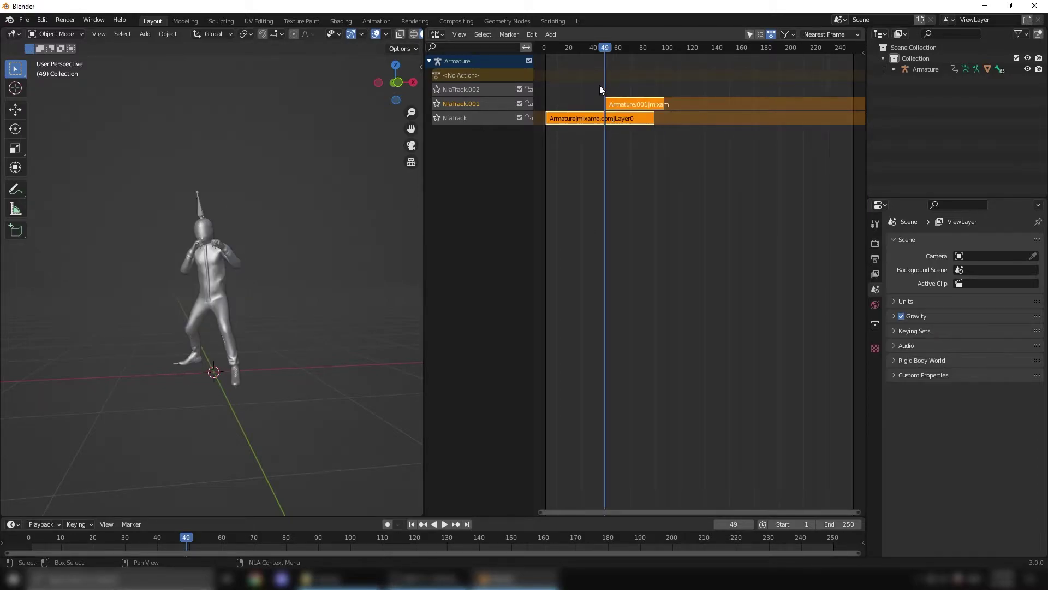
key("g")
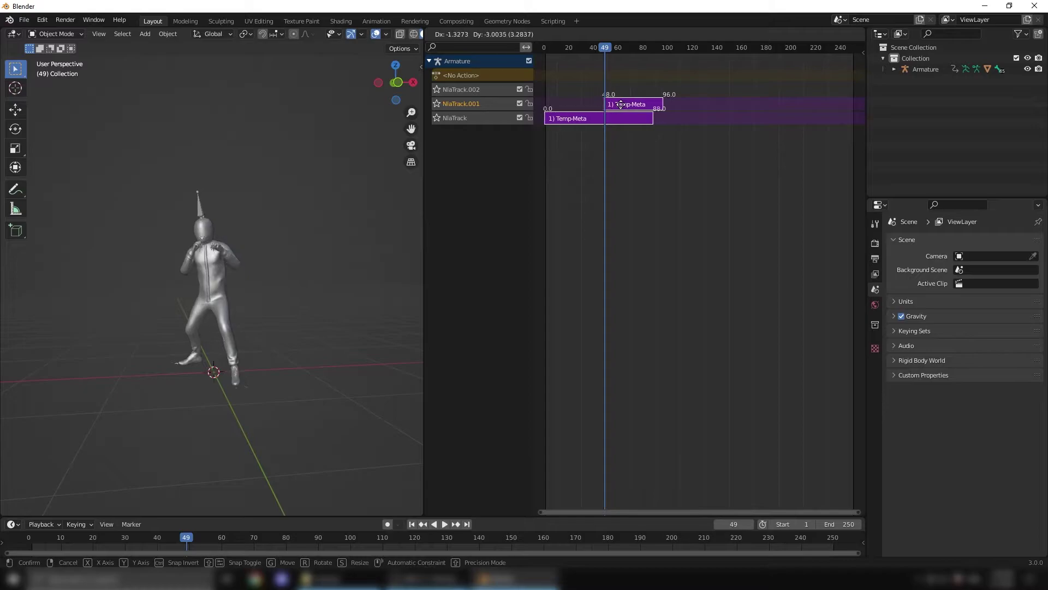
right_click(622, 104)
left_click(657, 107)
key("g")
left_click(656, 100)
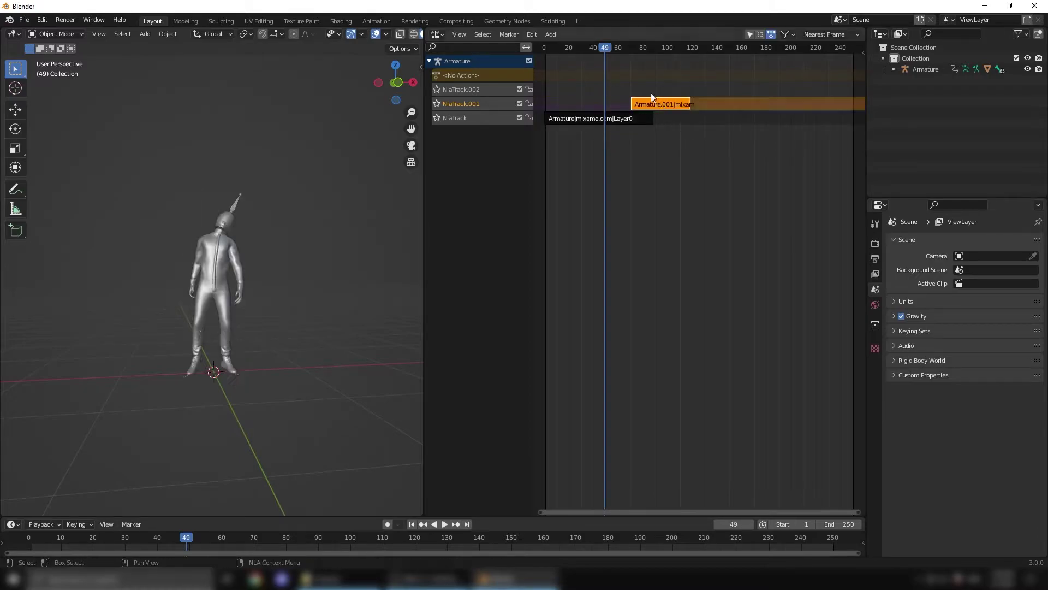
Step: Play the idle and kick strips, scrub their overlap back to frame 77 and select each strip in turn
key("space")
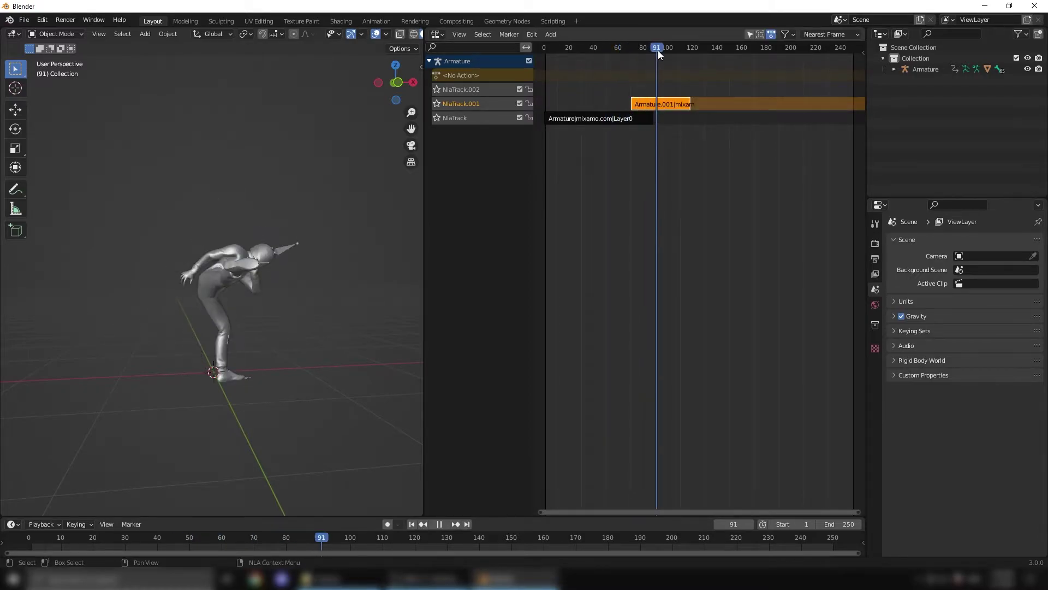
left_click_drag(682, 47, 638, 55)
left_click(599, 121)
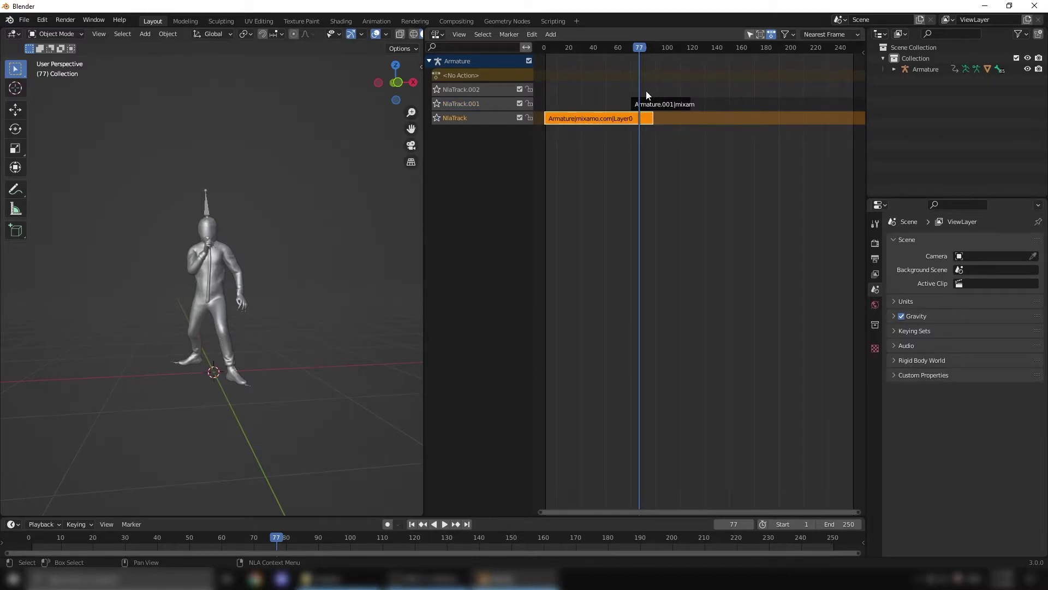
left_click(653, 105)
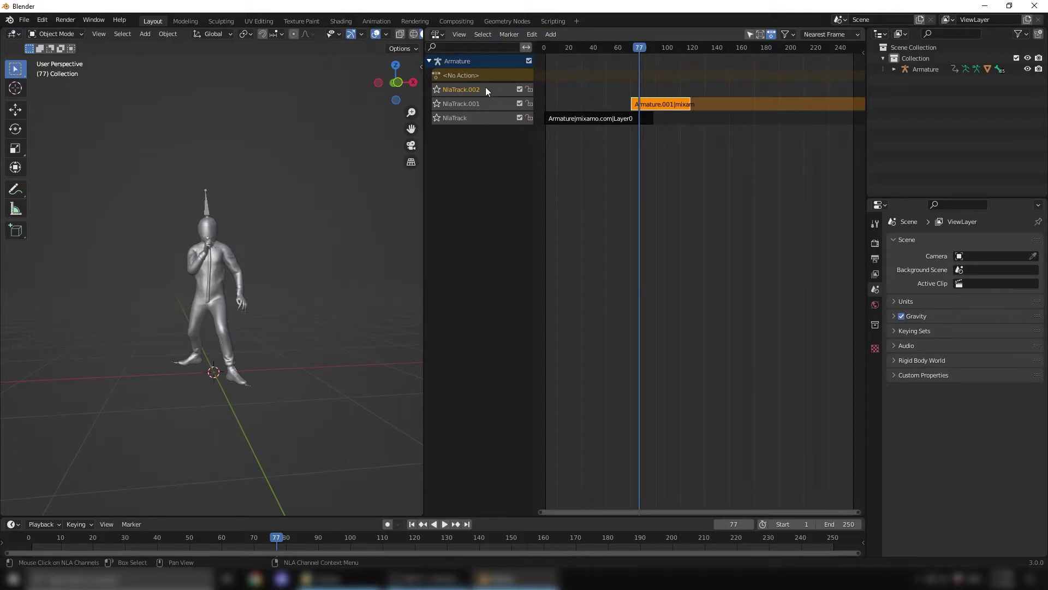
Step: Add one more track to the character armature and import Robot Hip Hop Dance.fbx as FBX from the mixamo folder
left_click(551, 34)
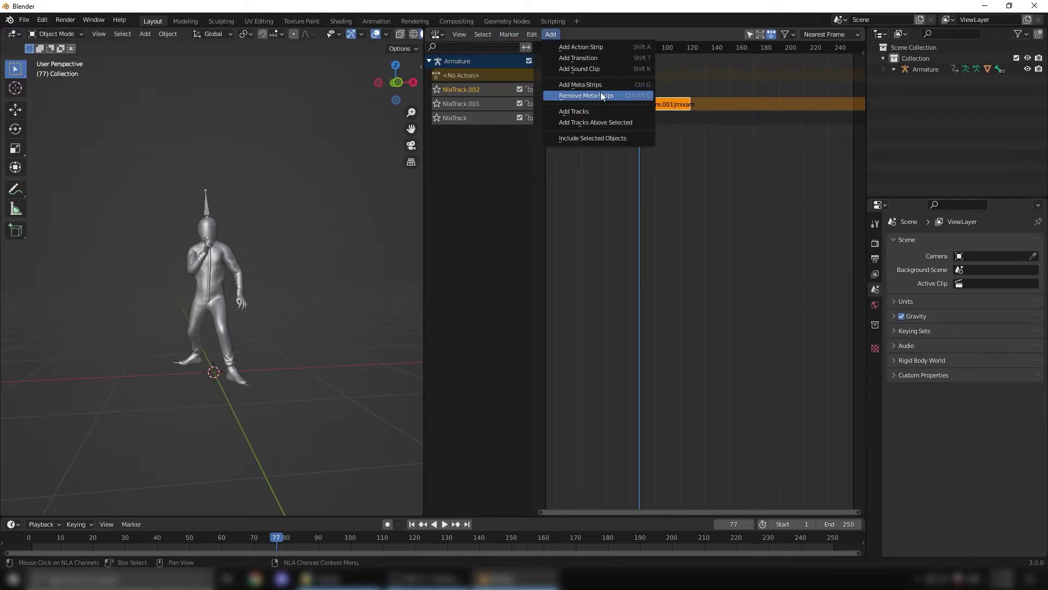
left_click(577, 111)
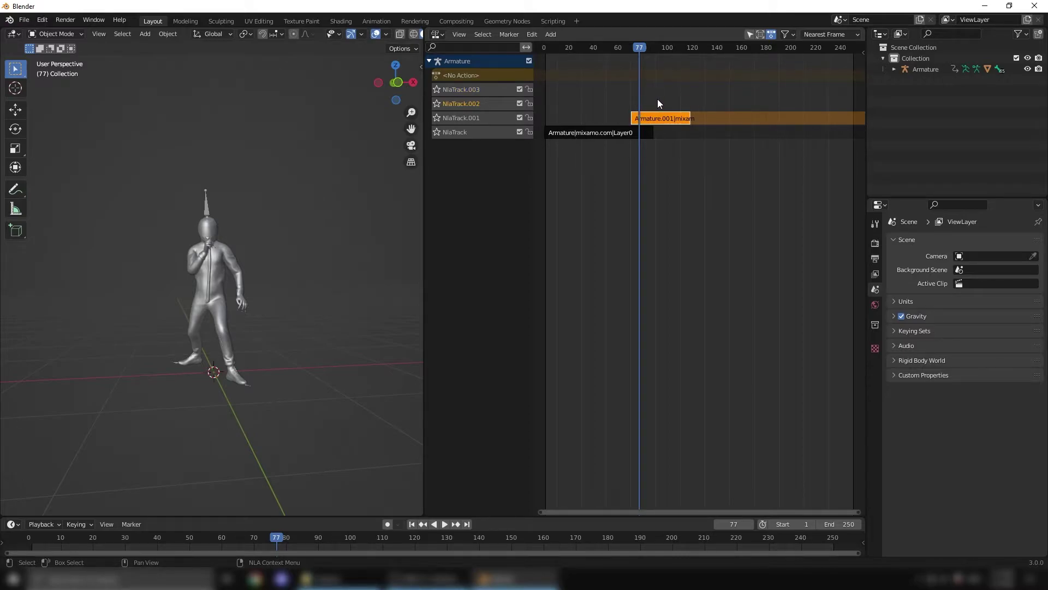
left_click(24, 20)
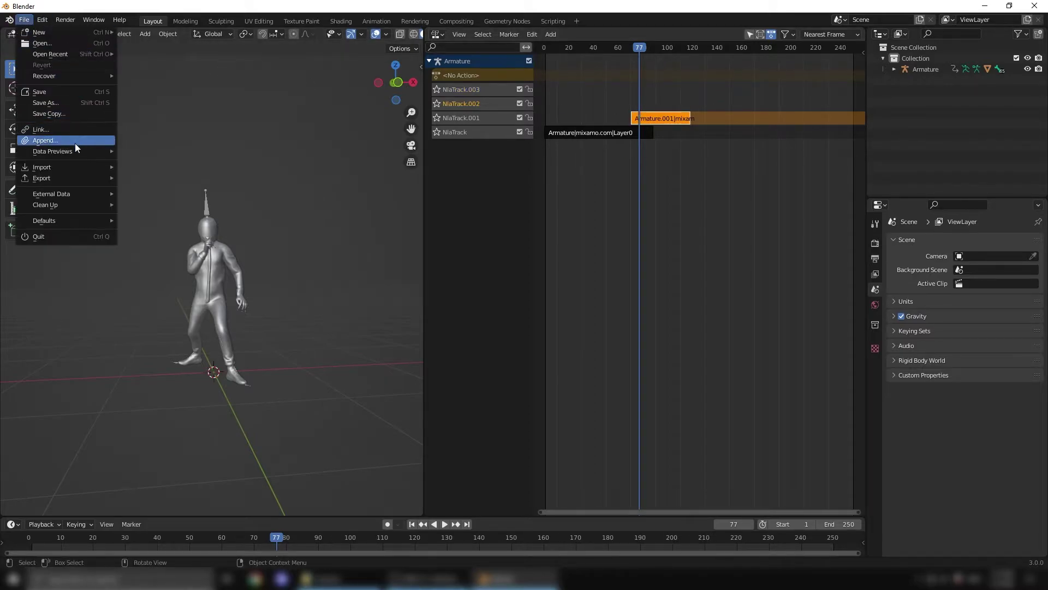
mouse_move(78, 169)
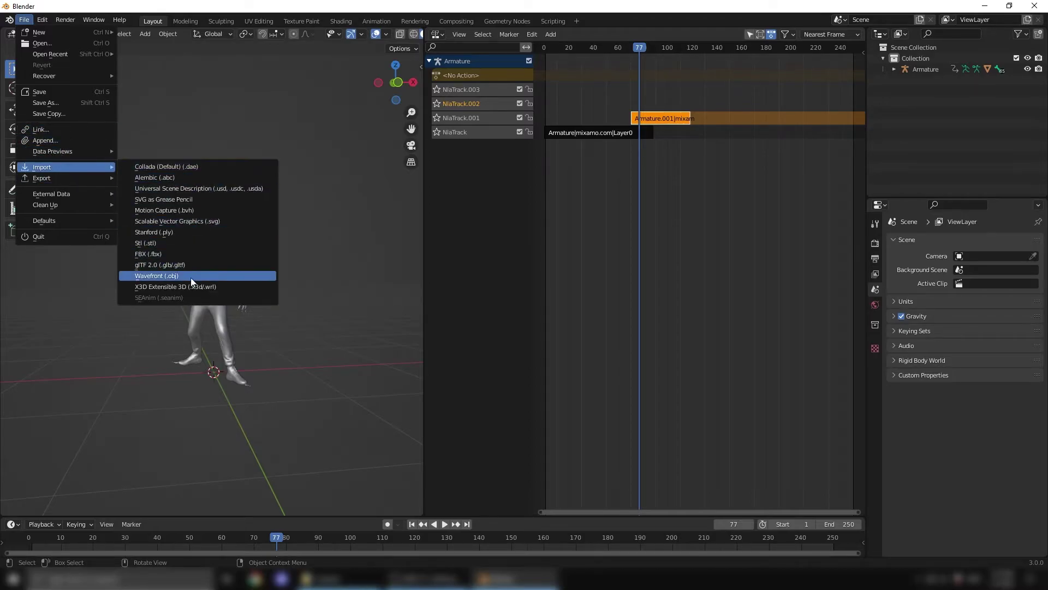
left_click(185, 254)
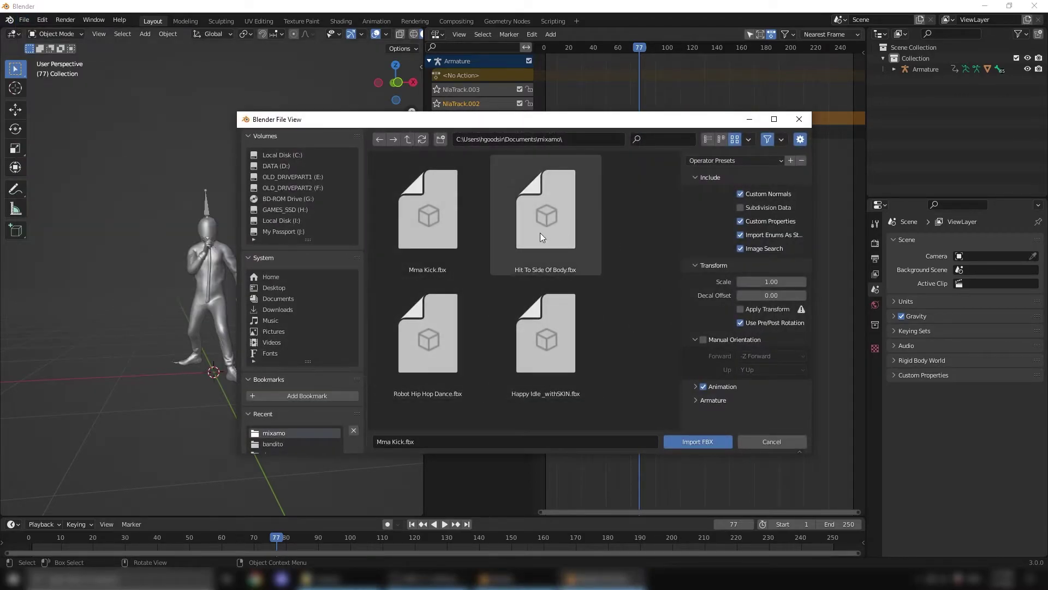
left_click(411, 351)
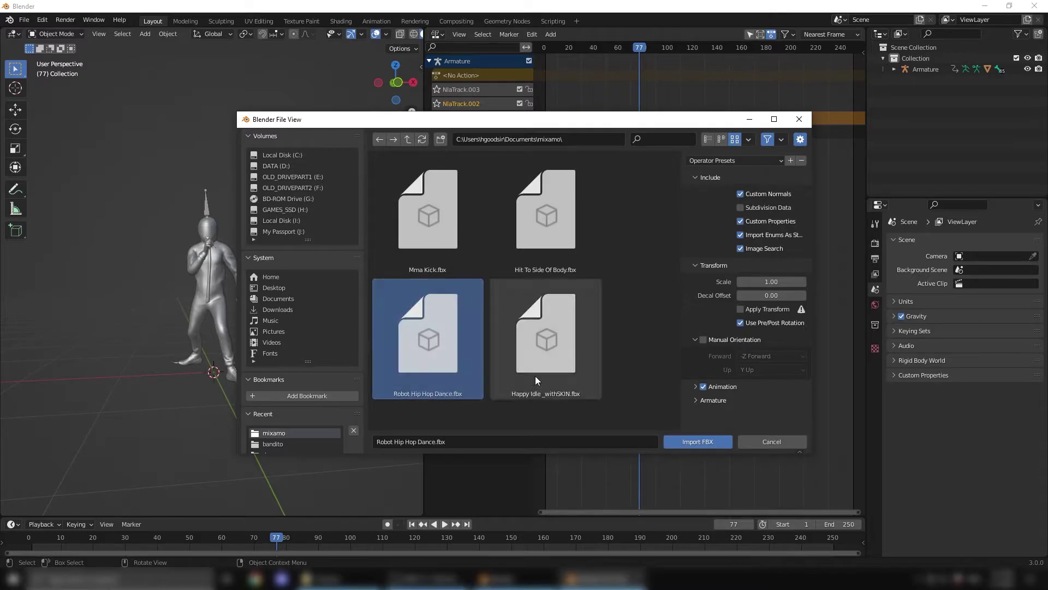
left_click(679, 443)
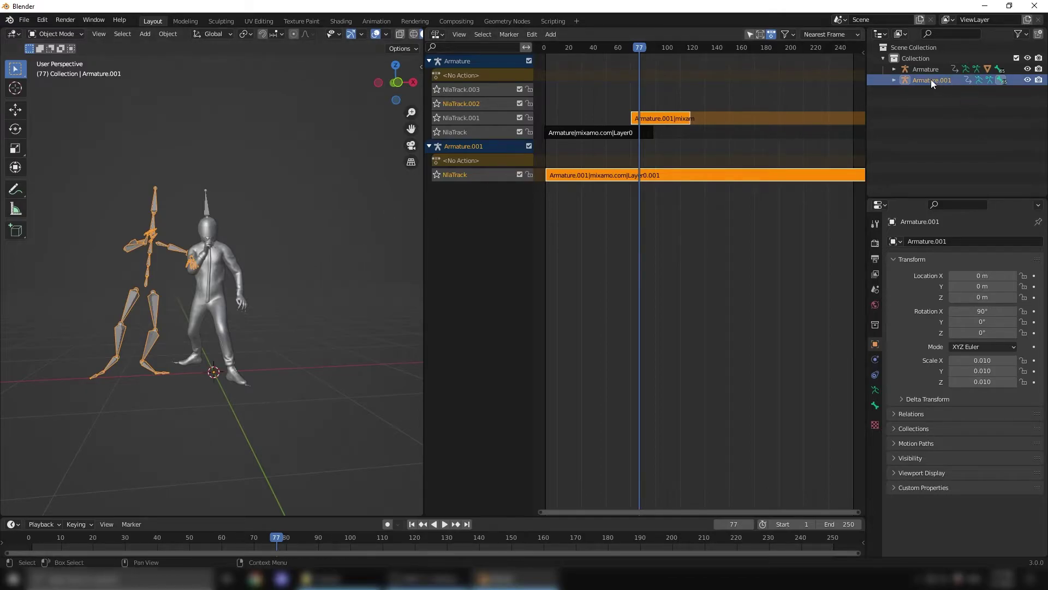
Step: Delete the imported Armature.001 and add its dance action, Layer0.001, as a strip on NlaTrack.002 at frame 77
key("Delete")
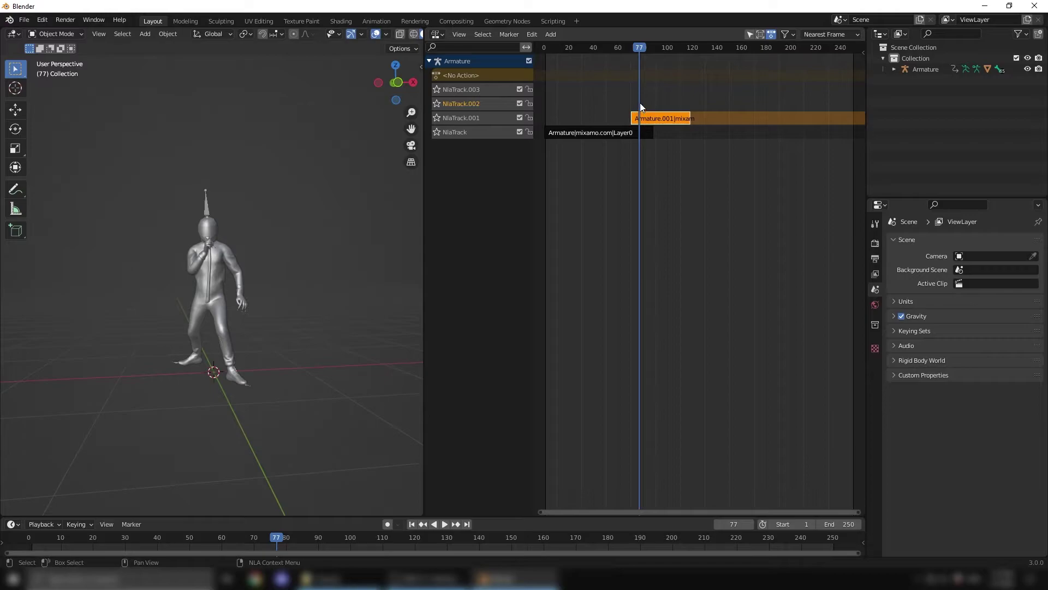
key("shift+a")
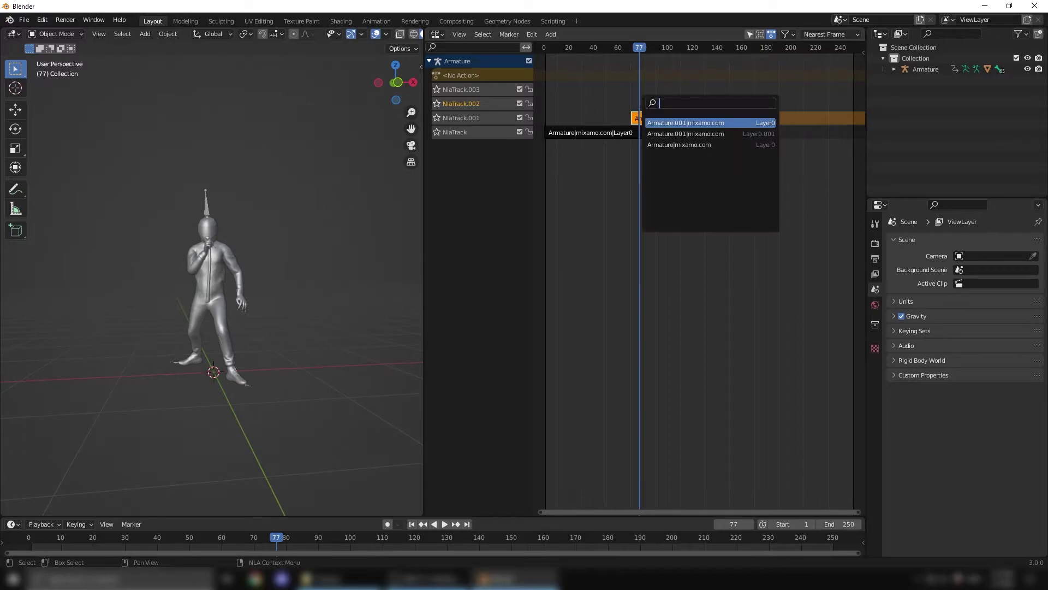
left_click(721, 134)
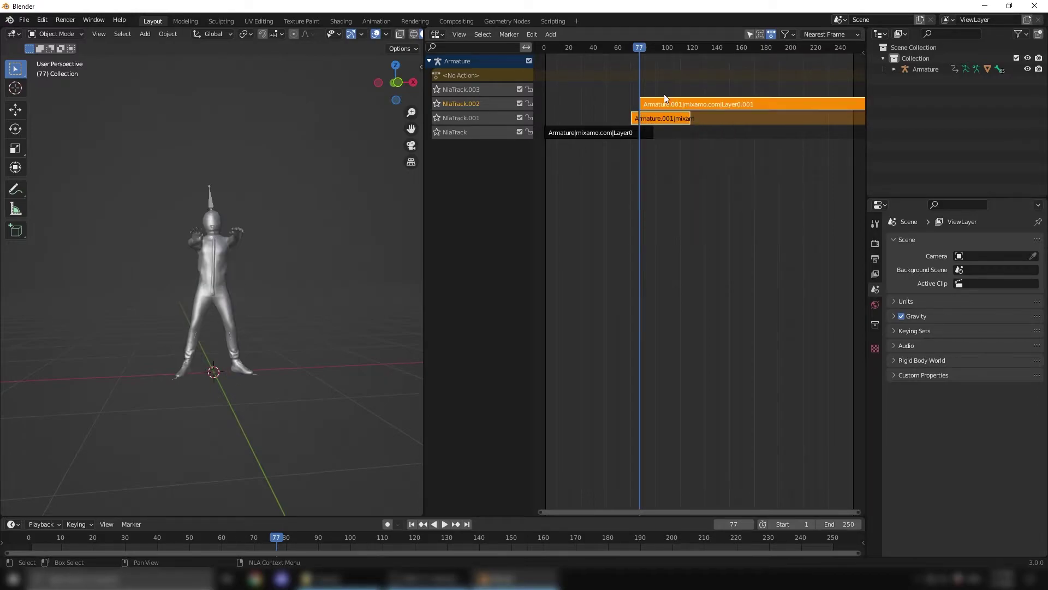
Step: Show the full length of the dance strip and scrub the playhead through it to frame 458
middle_click_drag(739, 140, 622, 65)
scroll(665, 171, "down", 5)
scroll(668, 172, "down", 4)
left_click(592, 49)
left_click_drag(591, 50, 733, 53)
Step: Move the dance strip to start at about frame 107 and scrub the playhead to frame 559
left_click(624, 101)
key("g")
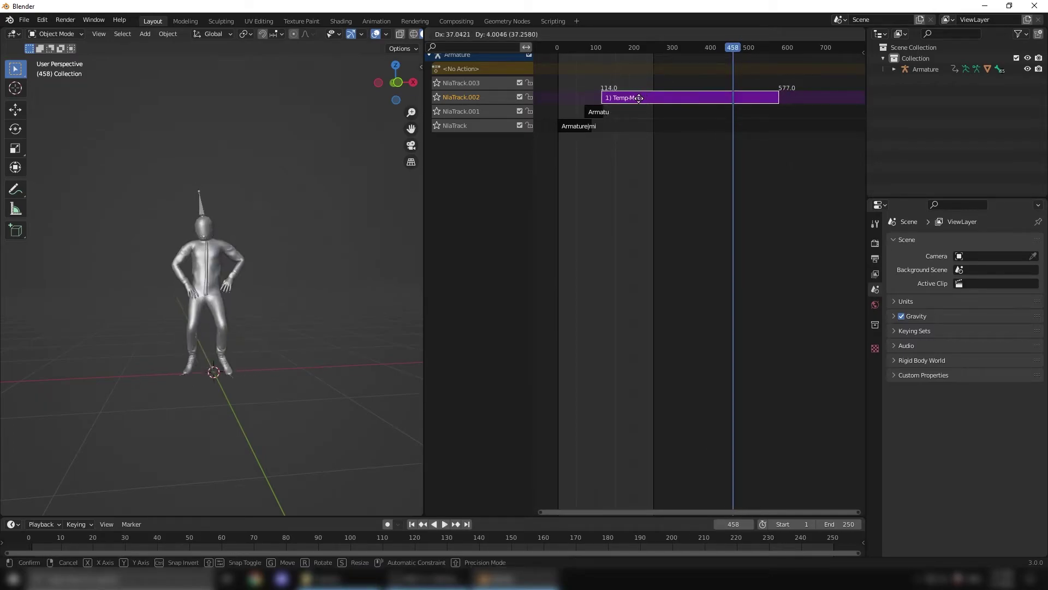
left_click(645, 99)
left_click_drag(726, 54, 781, 50)
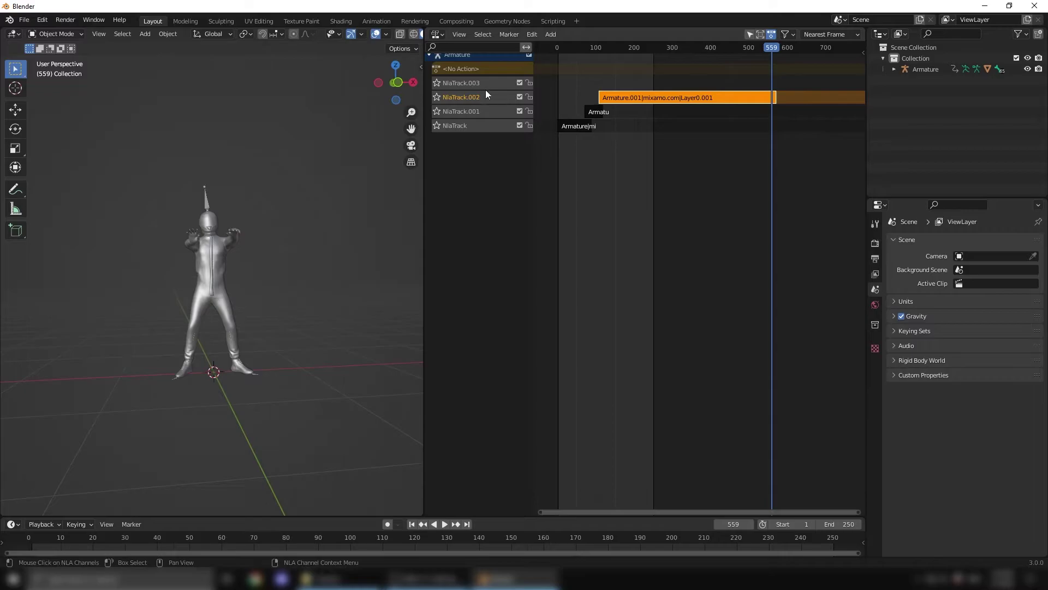
Step: Import Hit To Side Of Body.fbx as FBX from the mixamo folder
left_click(29, 26)
mouse_move(91, 167)
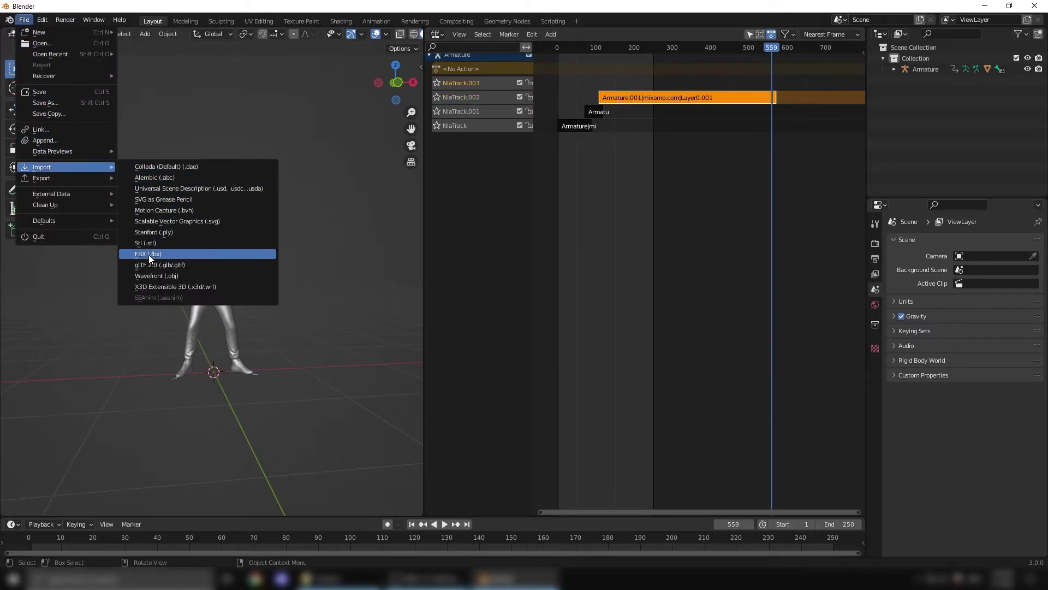
left_click(148, 254)
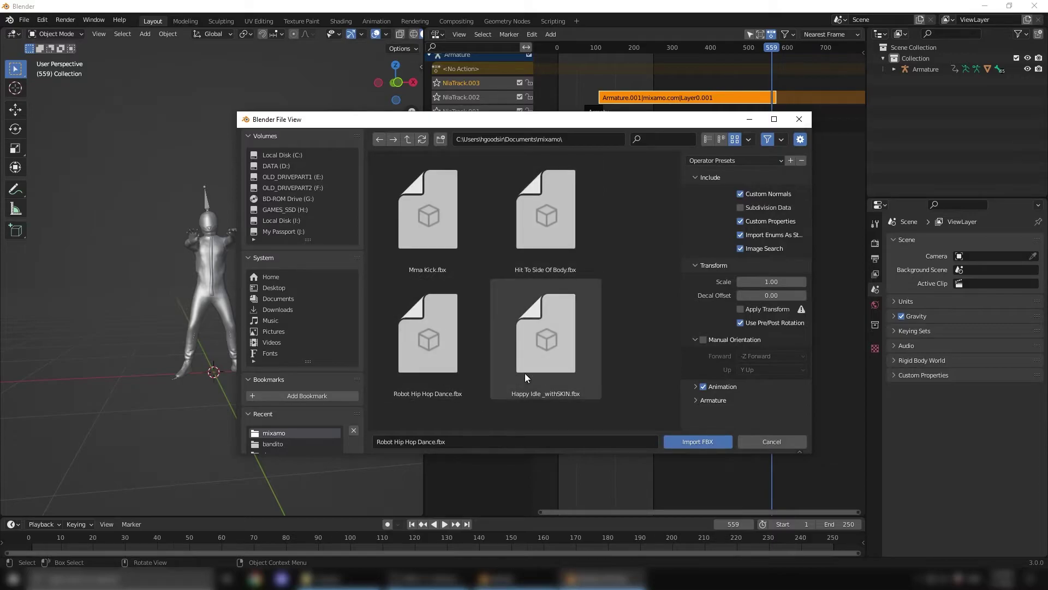
left_click(559, 234)
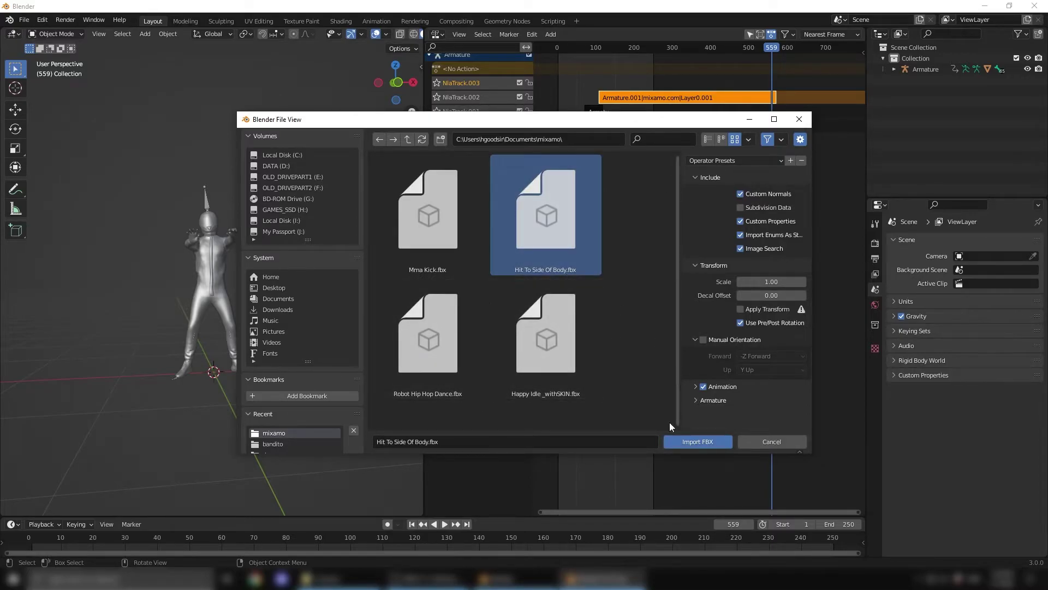
left_click(681, 440)
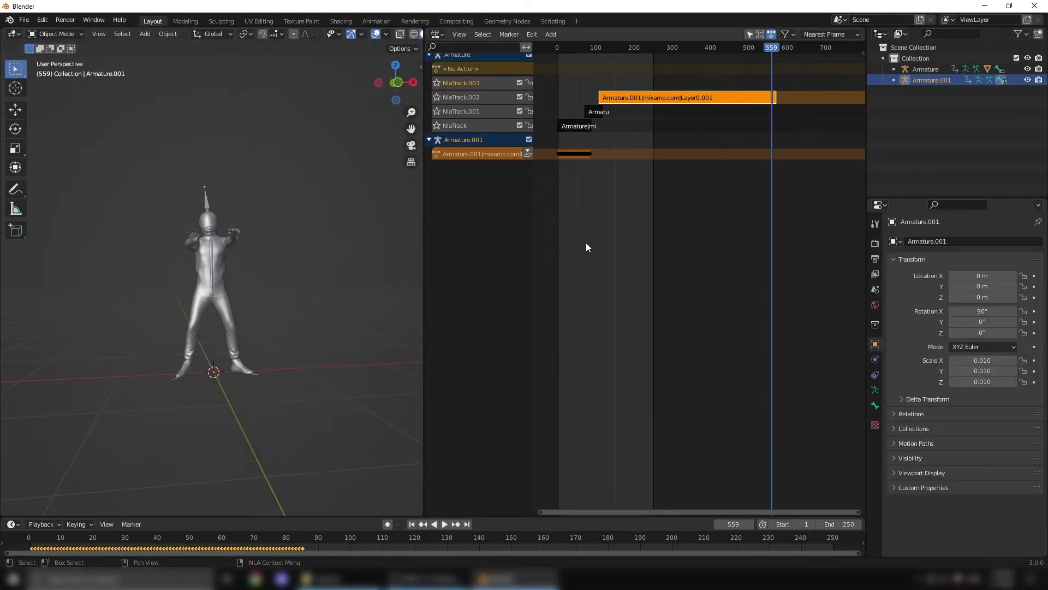
Step: Push down the imported hit action, delete Armature.001 and add the hit action as a strip on NlaTrack.003 at frame 559
left_click(526, 153)
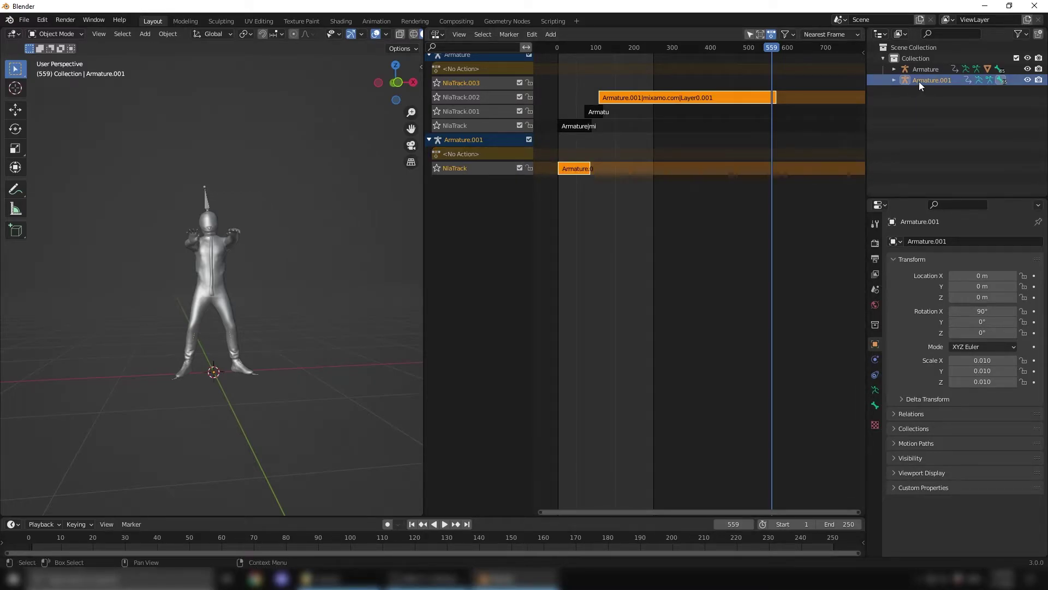
key("Delete")
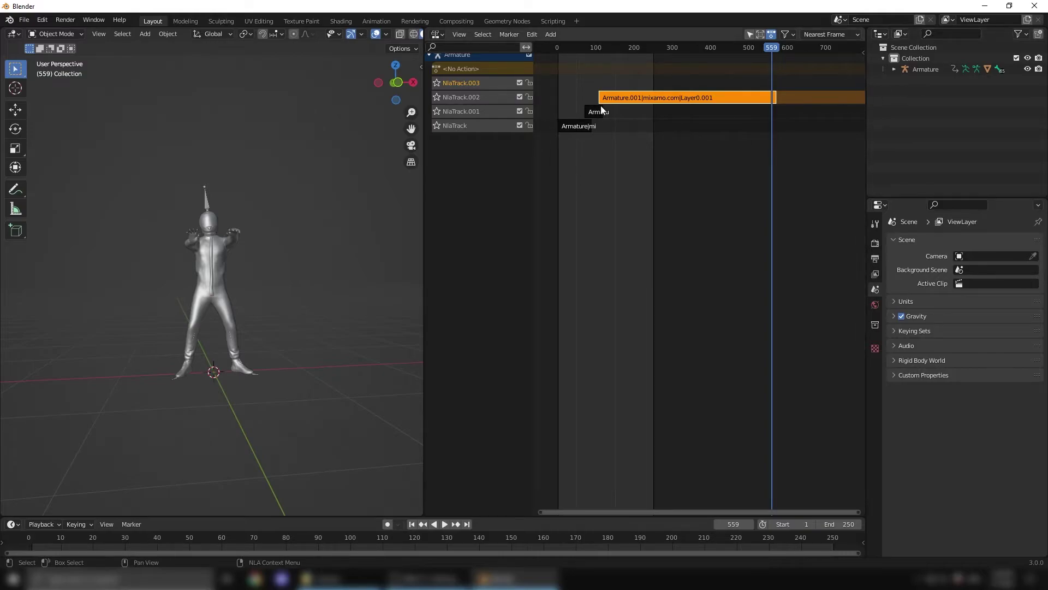
key("shift+a")
left_click(701, 122)
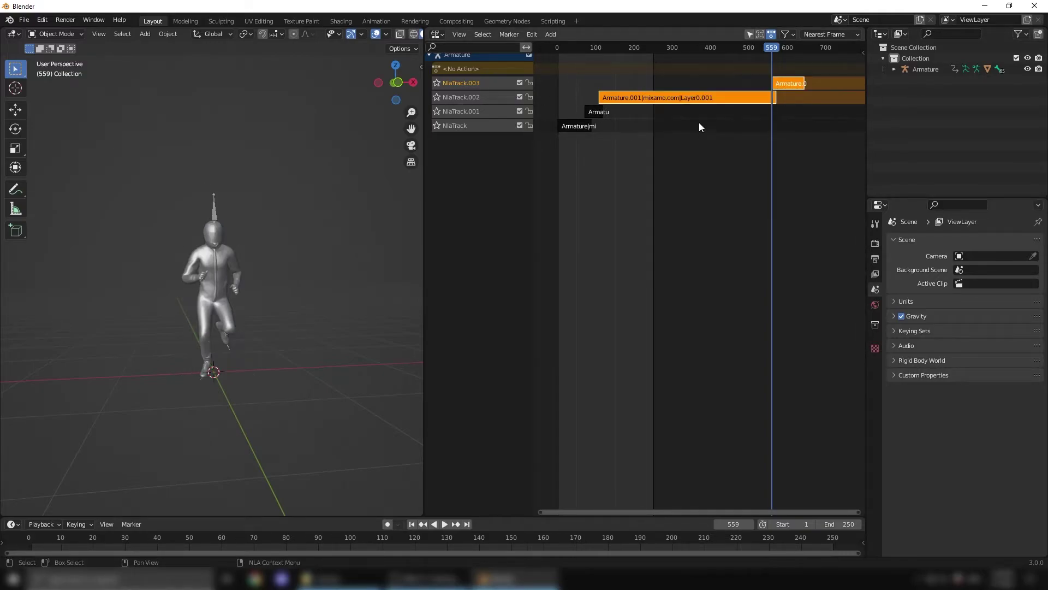
Step: Scrub the playhead through the hit strip to frame 606 and back to frame 544
left_click_drag(774, 48, 790, 51)
middle_click_drag(344, 288, 316, 295)
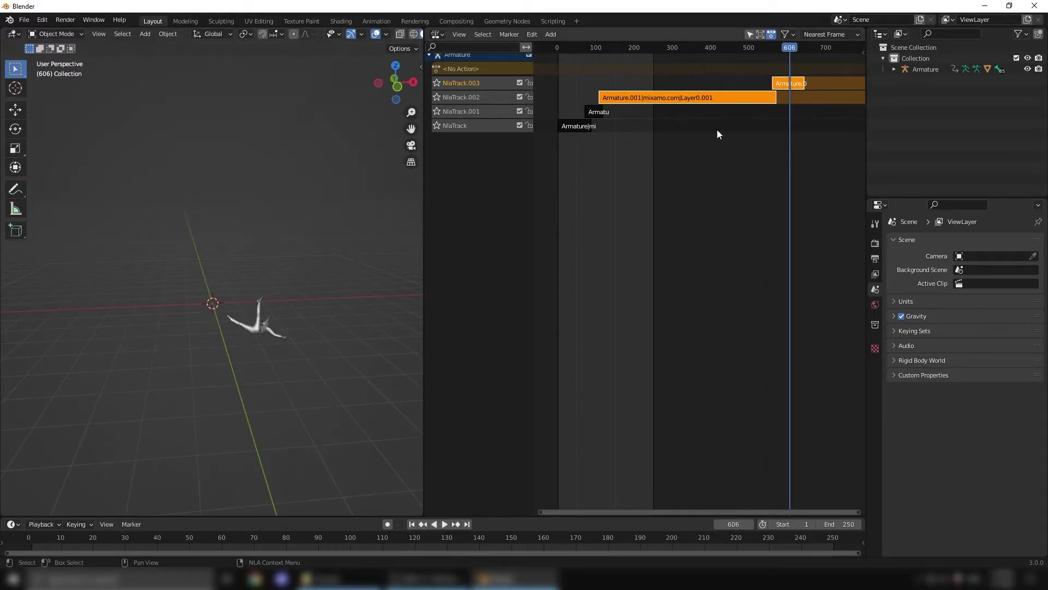
left_click_drag(796, 50, 765, 52)
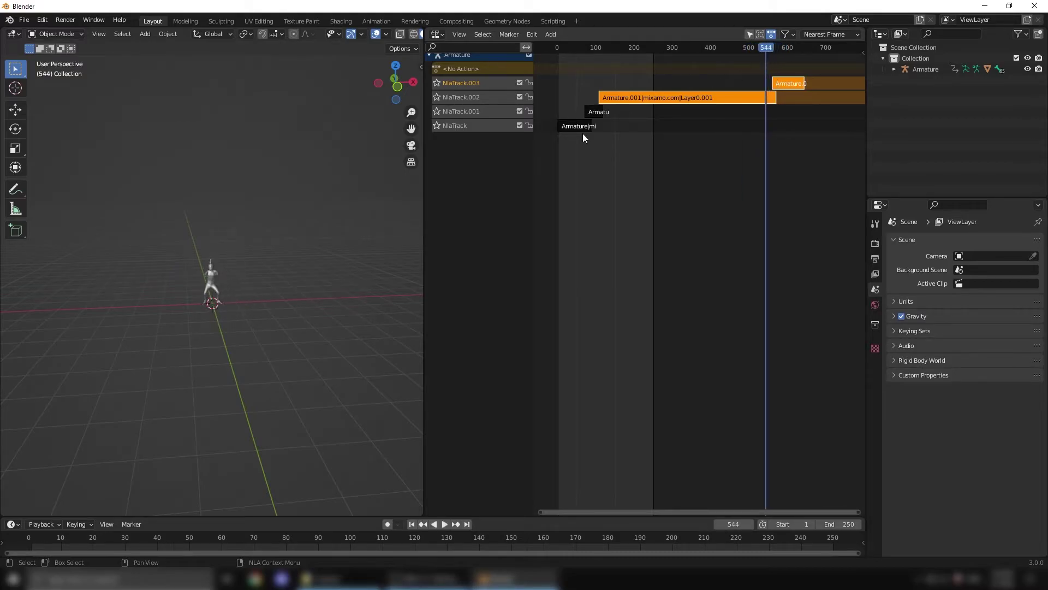
Step: Show the strip properties of the first strip on NlaTrack, try a Blend Out of 26.6 and enable Auto Blend In/Out
scroll(575, 126, "up", 2)
scroll(575, 126, "up", 3)
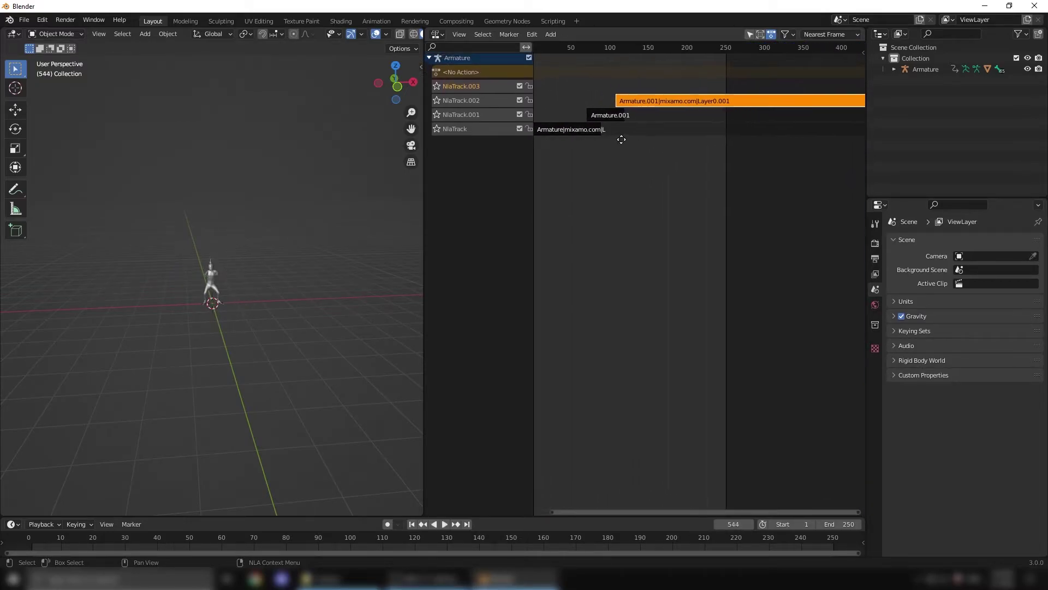
left_click(590, 131)
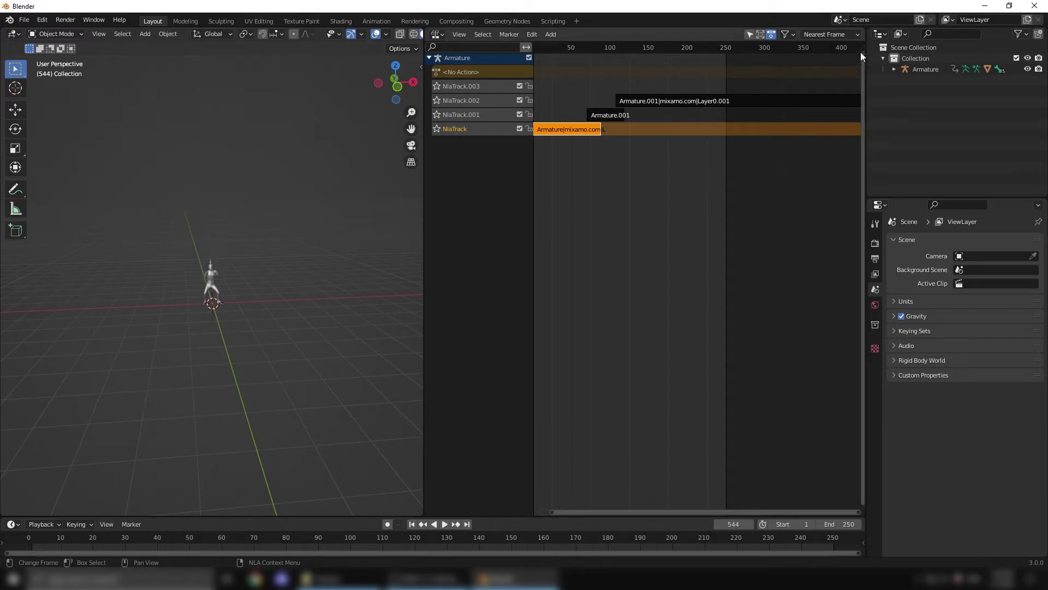
left_click_drag(862, 51, 772, 122)
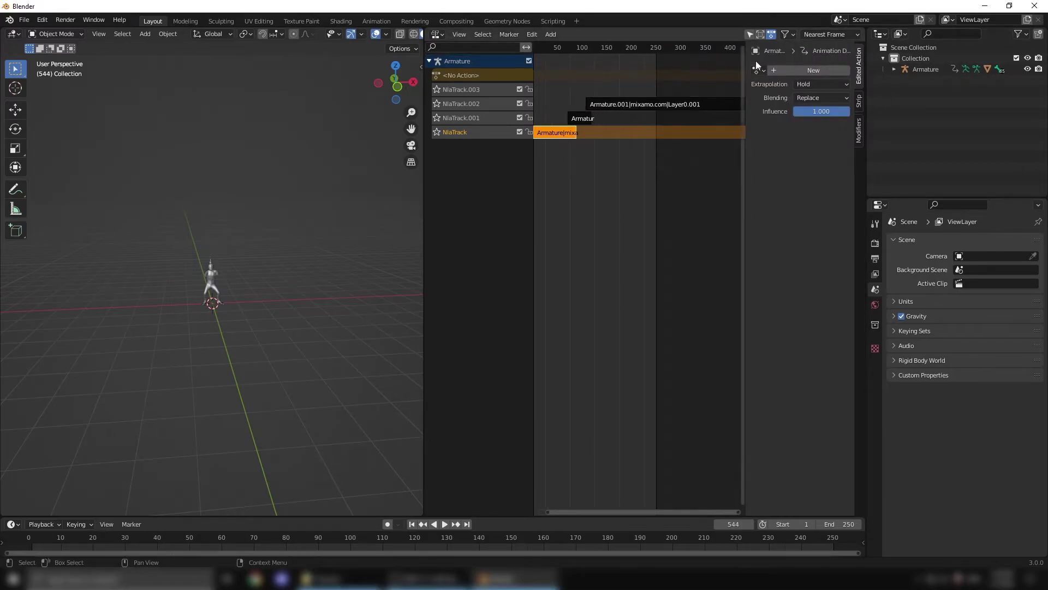
left_click(858, 108)
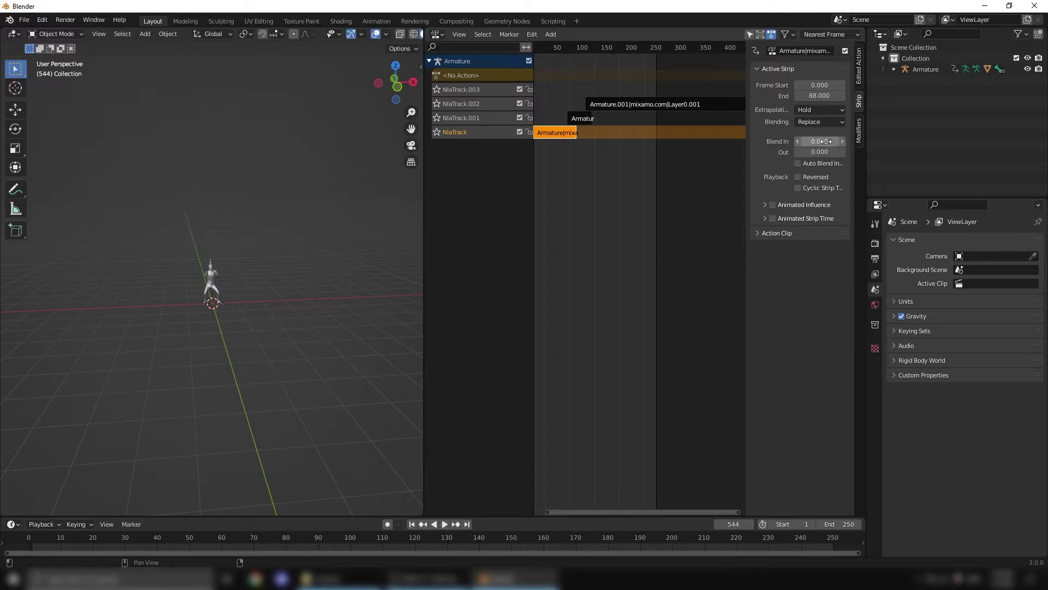
left_click_drag(825, 141, 874, 153)
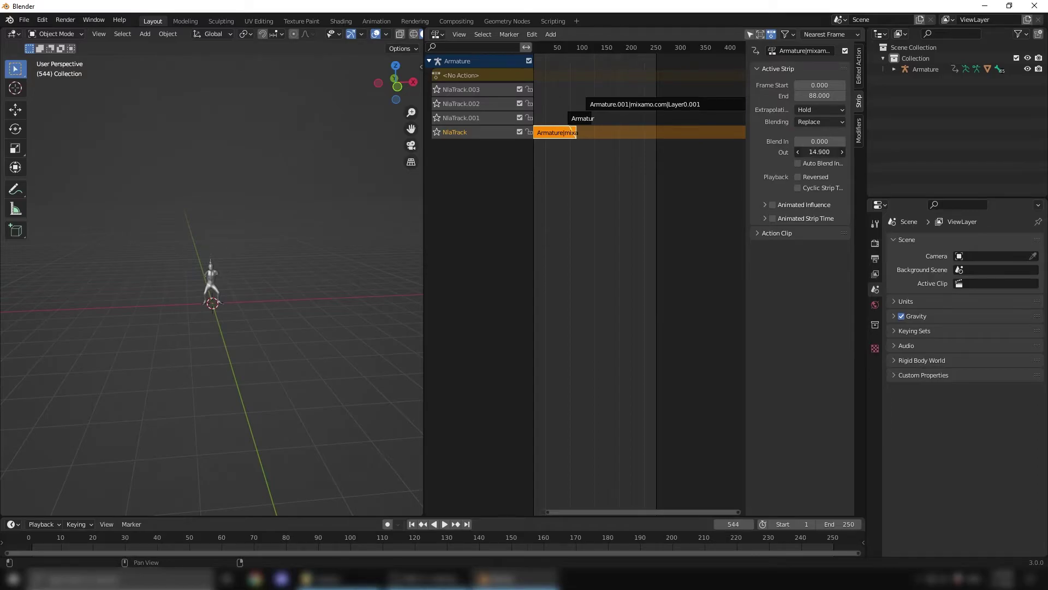
left_click_drag(873, 154, 892, 153)
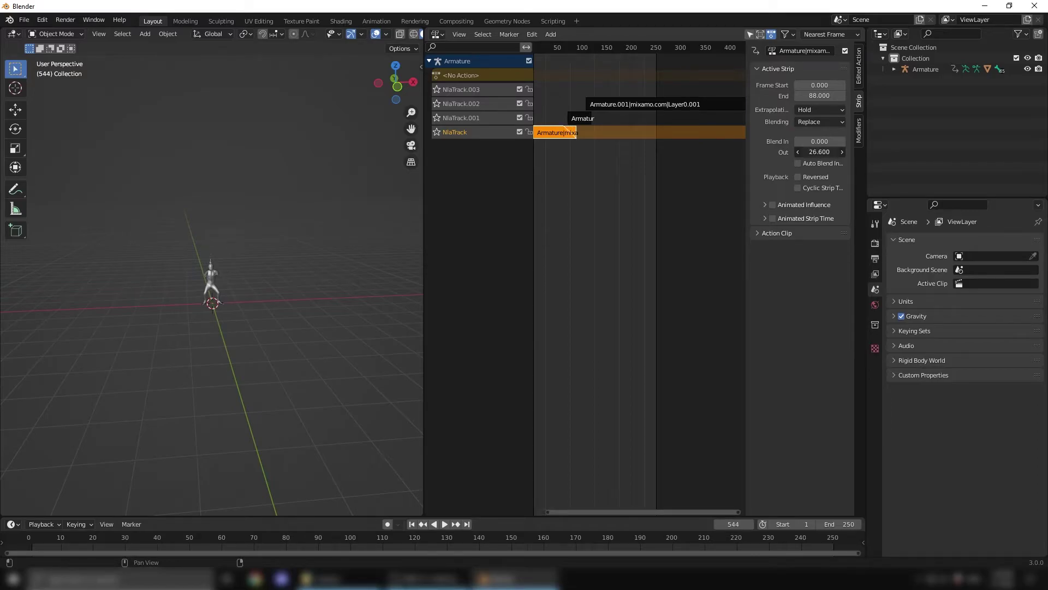
left_click(807, 164)
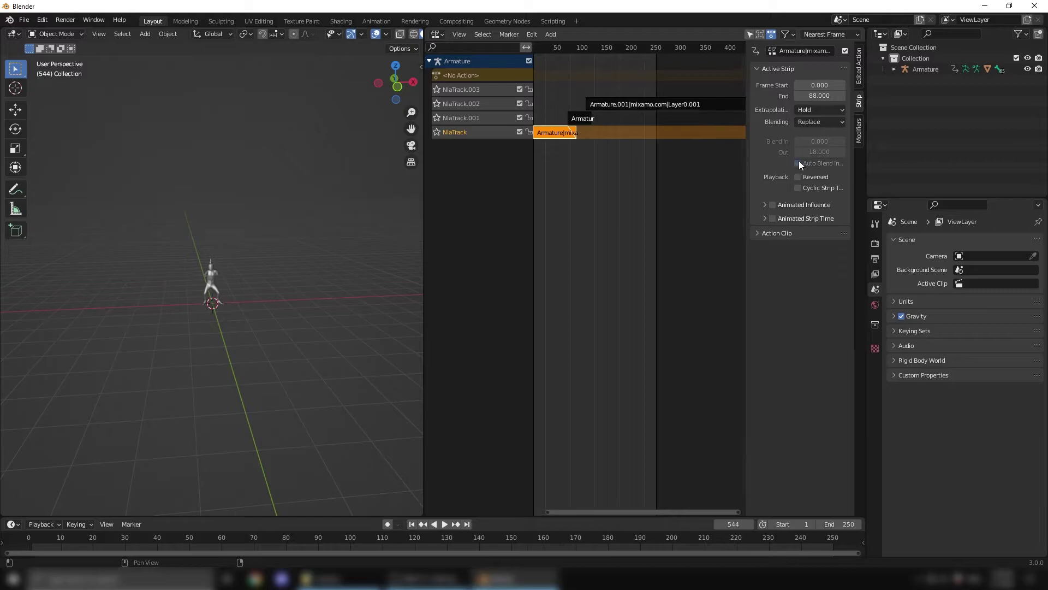
Step: Enable Auto Blend In/Out for the strips on NlaTrack.001, NlaTrack.002 and NlaTrack.003
left_click(578, 120)
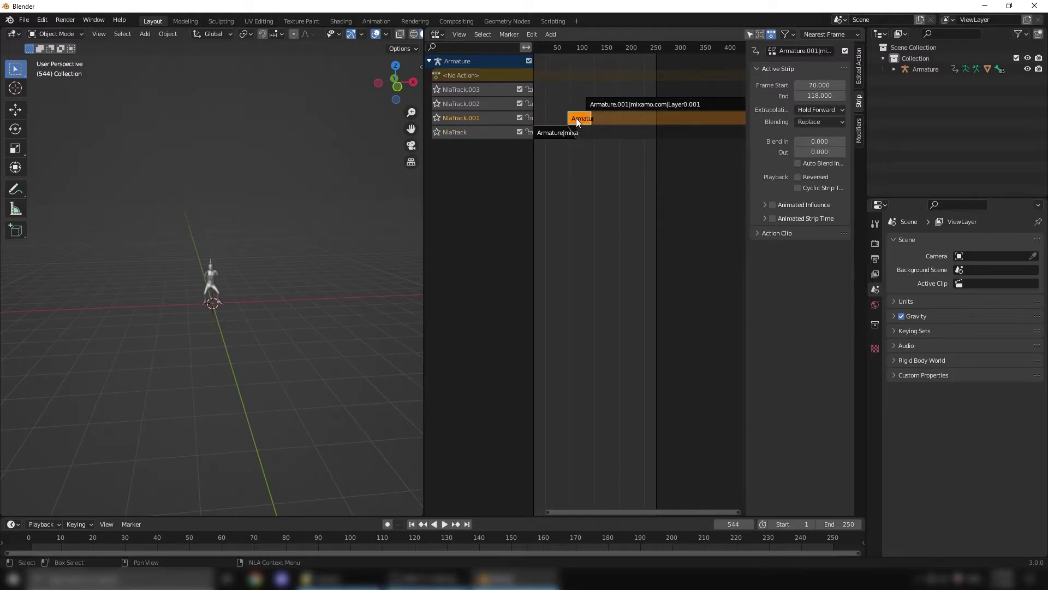
left_click(811, 164)
left_click(609, 107)
middle_click_drag(654, 135, 594, 138)
left_click(798, 164)
middle_click_drag(689, 146, 585, 154)
left_click(661, 93)
left_click(798, 163)
Step: Play the blended animation, scrub past frame 114, stop at frame 131 and bring all strips into view
scroll(297, 281, "up", 5)
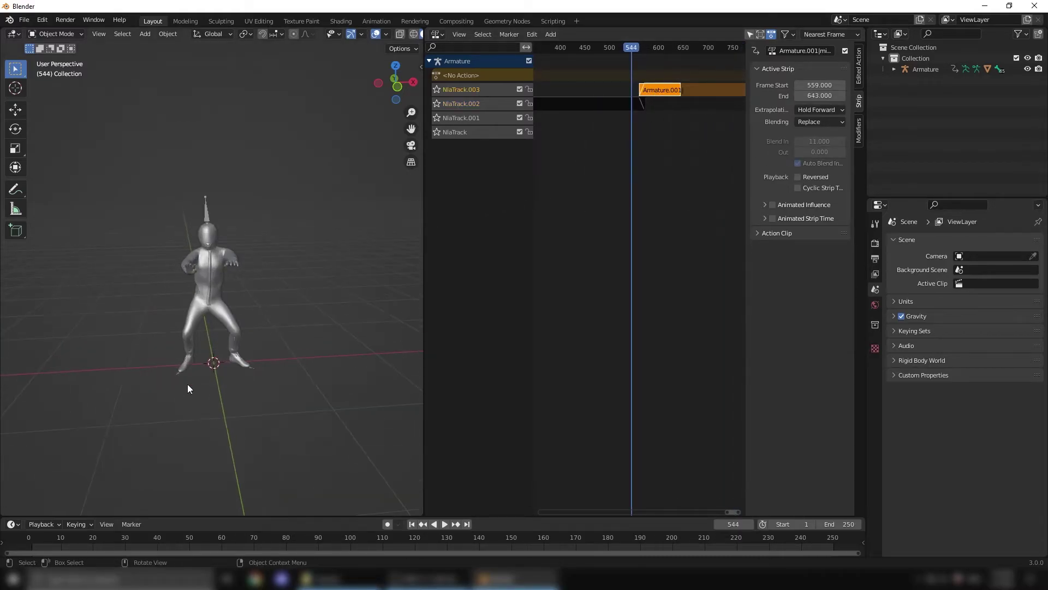
key("space")
left_click_drag(266, 539, 400, 546)
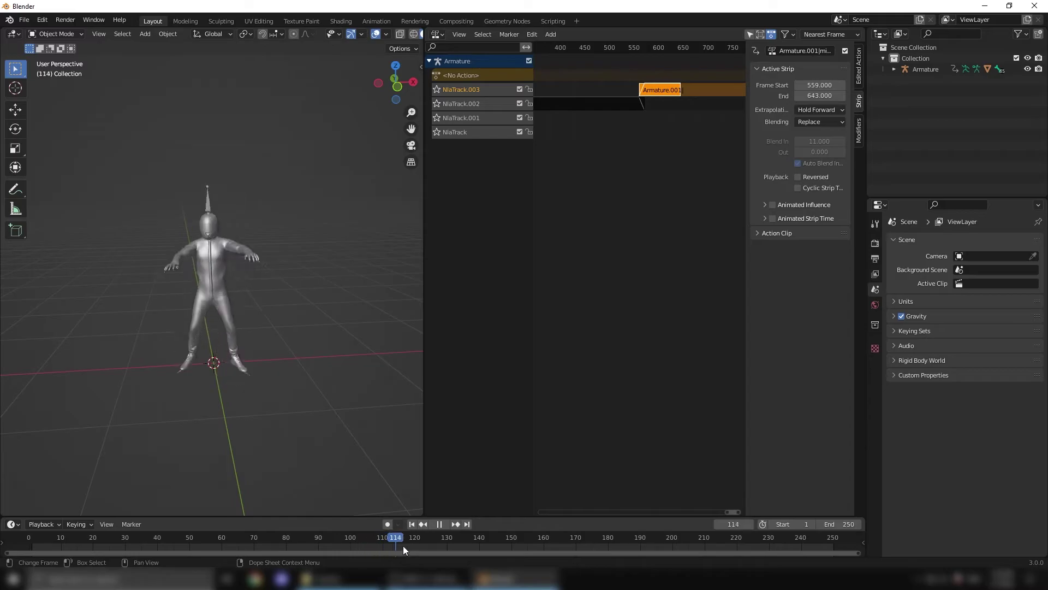
key("space")
middle_click_drag(586, 227, 671, 198)
scroll(650, 203, "down", 6)
middle_click_drag(634, 155, 651, 149)
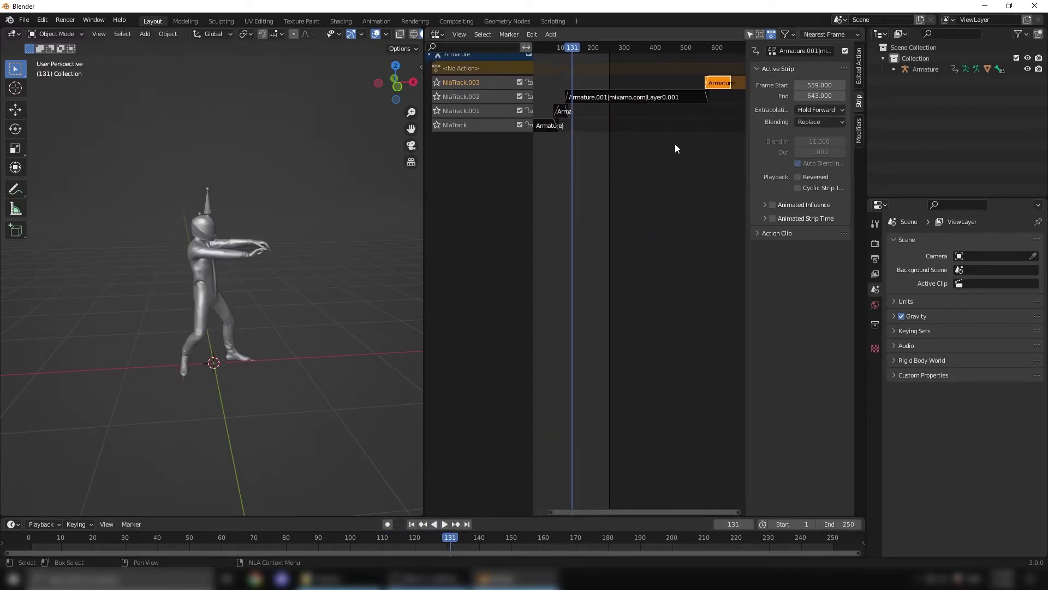
Step: Toggle the hit strip's Auto Blend In/Out off and on, play the dance section and return to frame 247
left_click(799, 163)
left_click(801, 164)
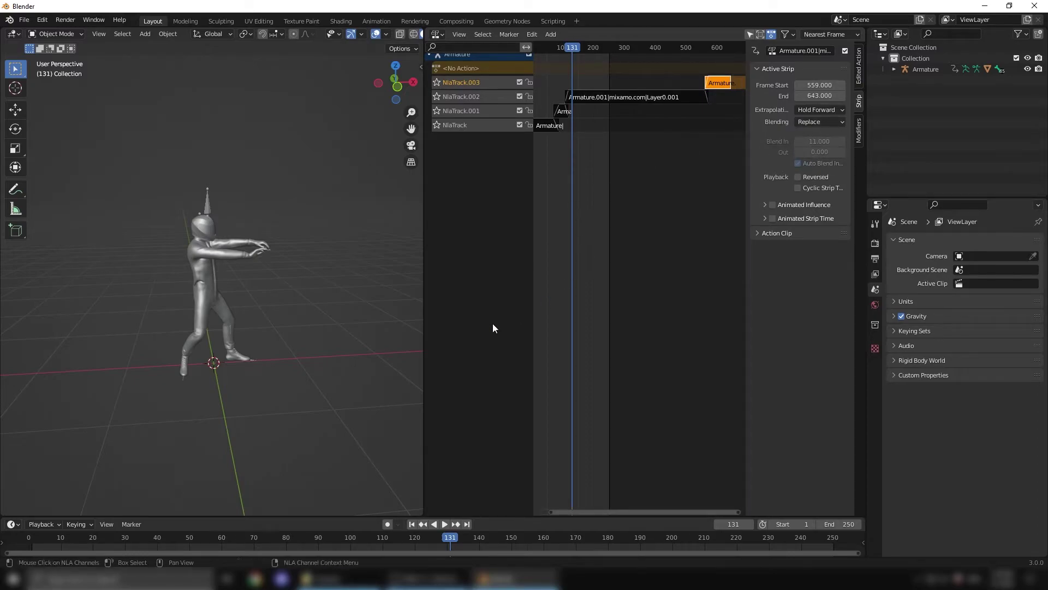
left_click(444, 524)
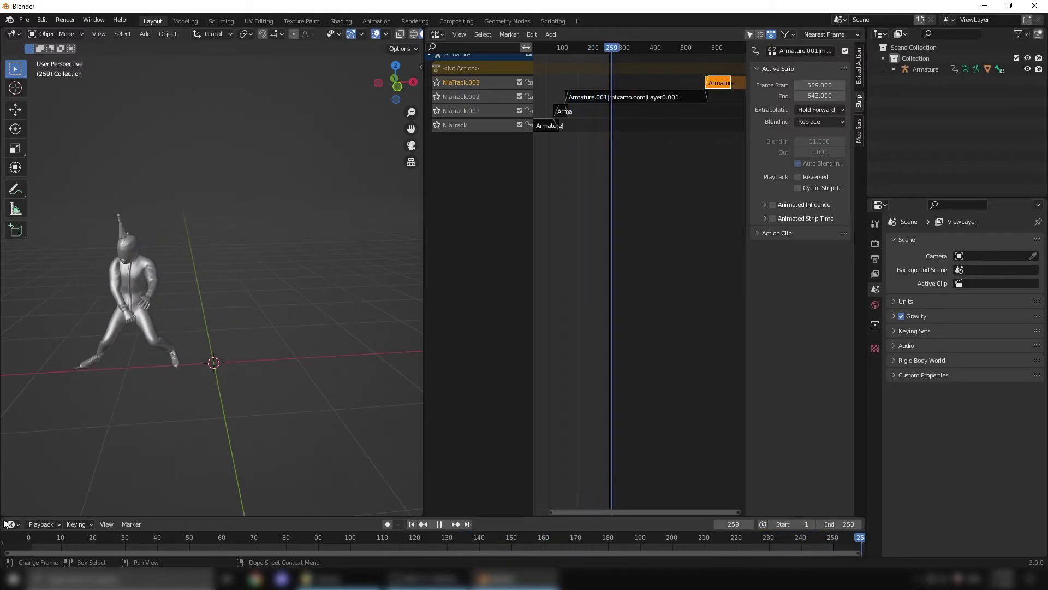
key("space")
left_click_drag(852, 537, 823, 537)
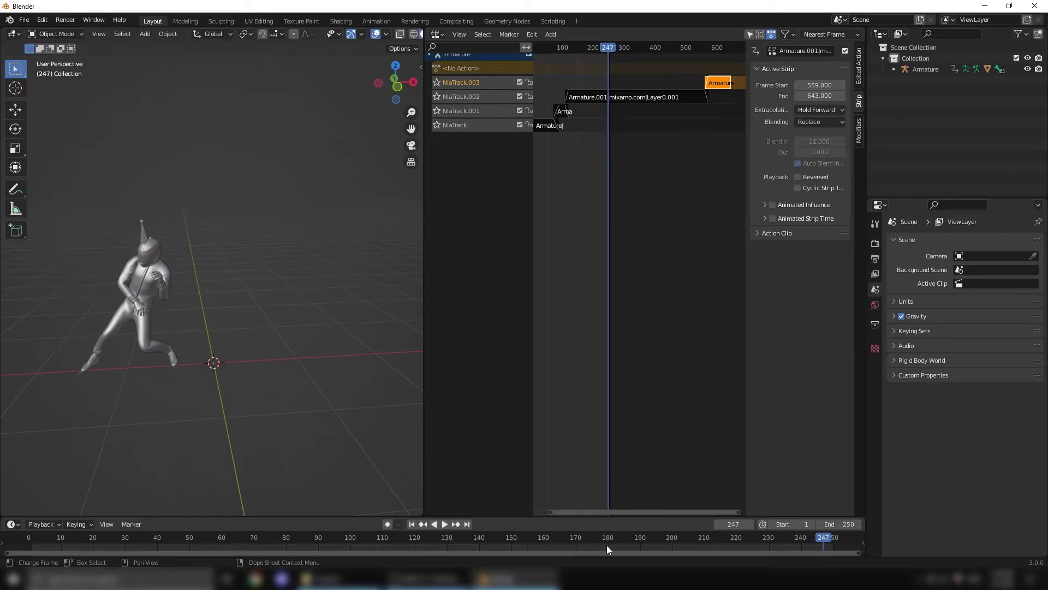
Step: Scrub through the rest of the dance strip and the hit strip to frame 639
scroll(620, 108, "down", 2)
left_click_drag(616, 51, 706, 50)
middle_click_drag(718, 155, 584, 157)
scroll(584, 157, "up", 3)
scroll(583, 161, "down", 10)
scroll(611, 149, "down", 4)
scroll(611, 149, "up", 4)
scroll(612, 149, "up", 2)
mouse_move(590, 50)
left_mouse_down()
mouse_move(633, 53)
mouse_move(585, 60)
left_mouse_up()
Step: Set the scene's end frame to 650
key("space")
left_click(847, 524)
type("650")
key("Return")
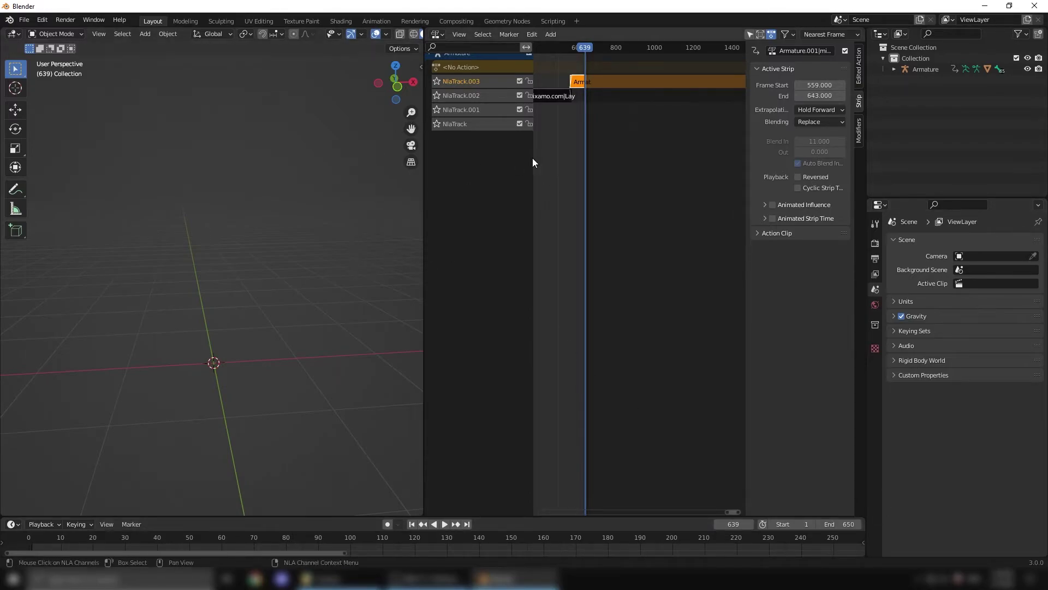
Step: Join the Nonlinear Animation area into the 3D viewport and view the character in Material Preview shading
right_click(422, 251)
left_click(394, 280)
left_click(437, 248)
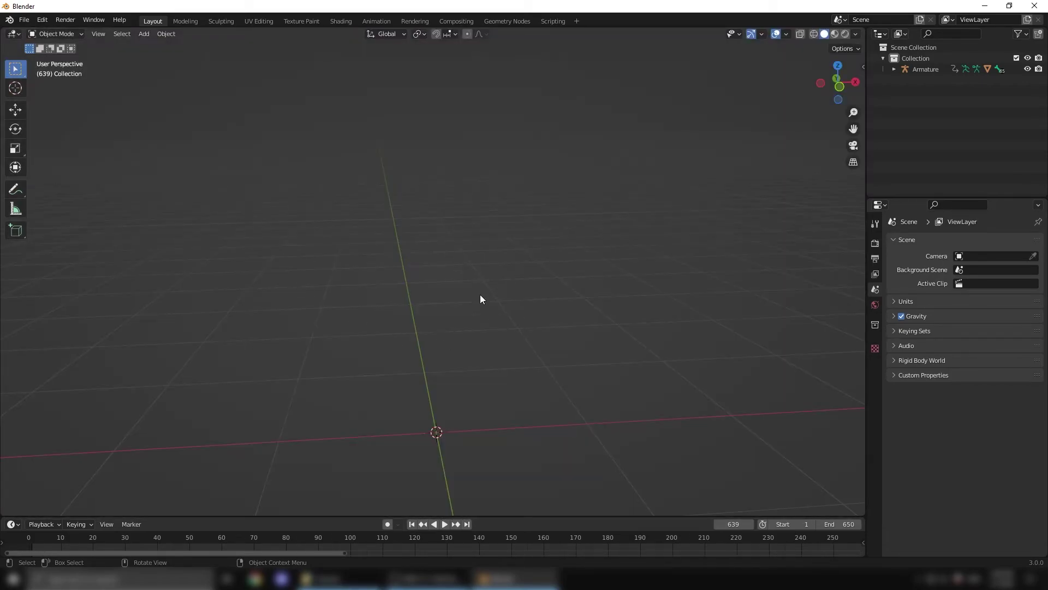
middle_click_drag(493, 296, 571, 312)
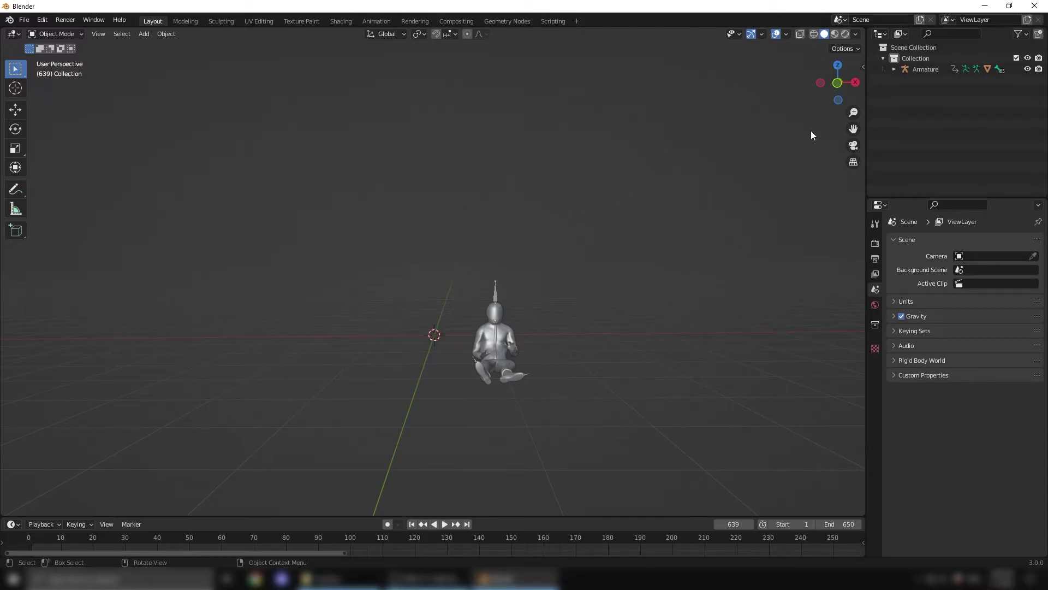
left_click(835, 34)
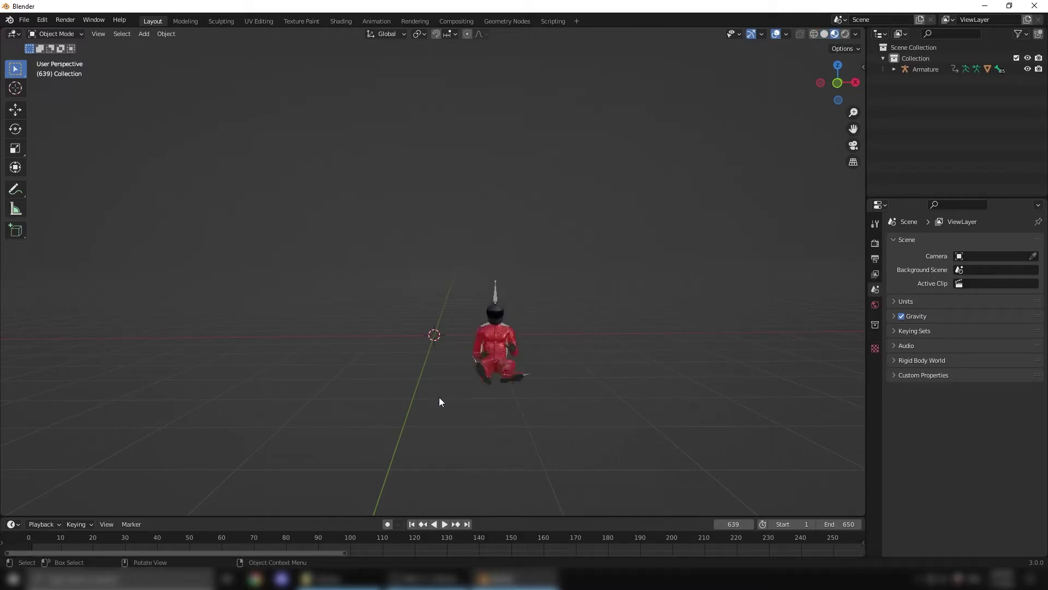
middle_click_drag(431, 401, 579, 372)
Step: Enable Ambient Occlusion and Screen Space Reflections in the Eevee render settings
left_click(875, 242)
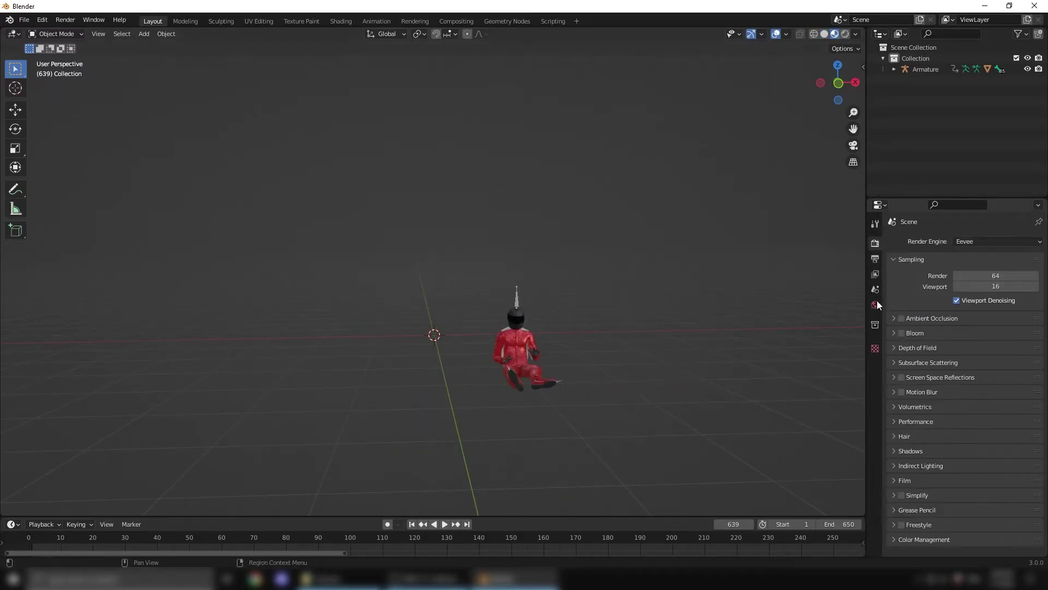
left_click(894, 377)
left_click(902, 377)
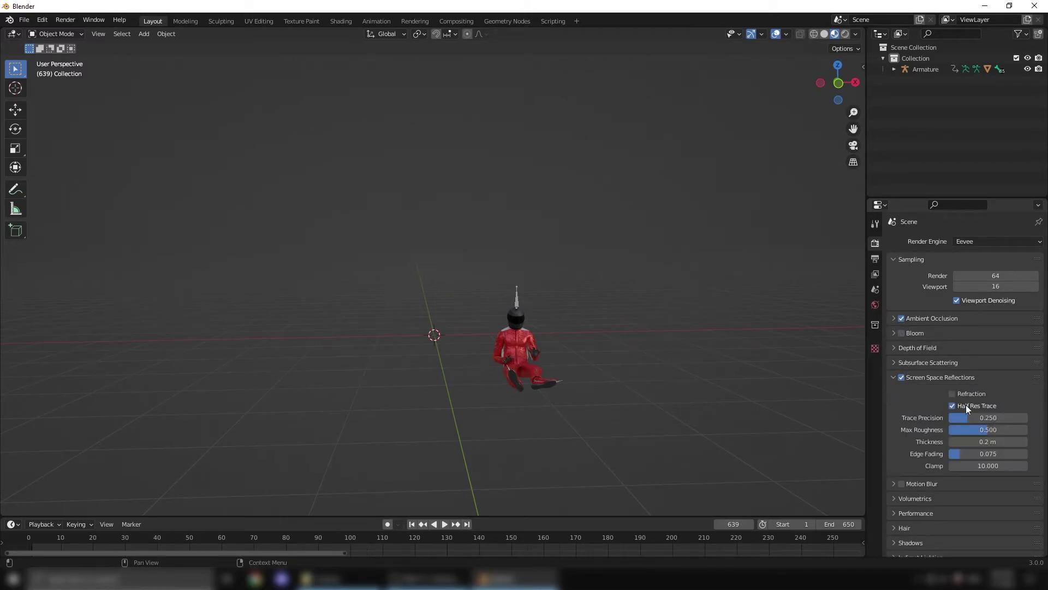
left_click(890, 375)
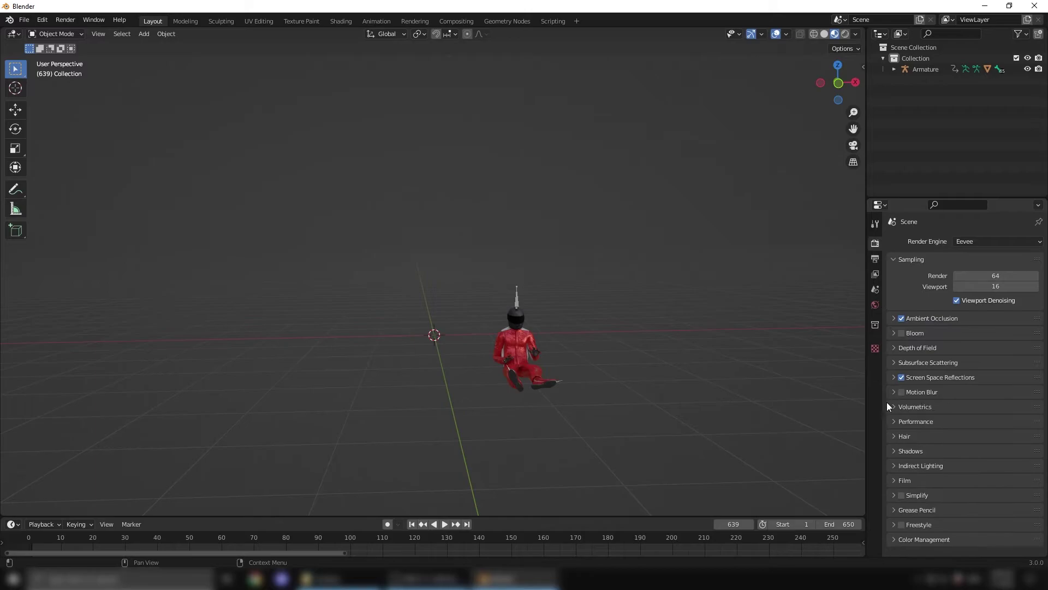
Step: Choose a different Cube Size for the Eevee shadows
left_click(895, 451)
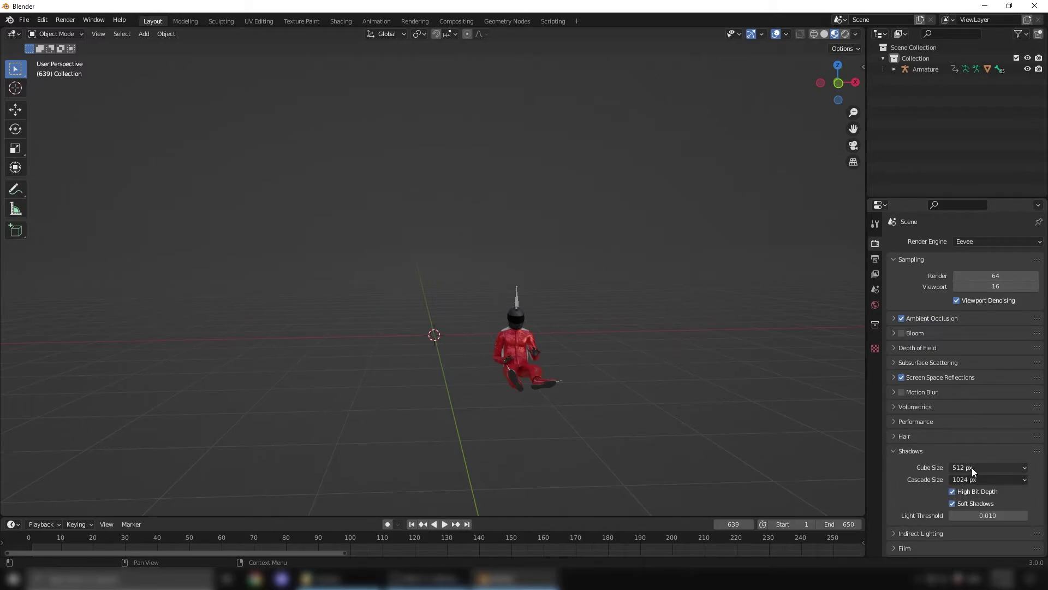
left_click(971, 467)
left_click(952, 407)
left_click(895, 451)
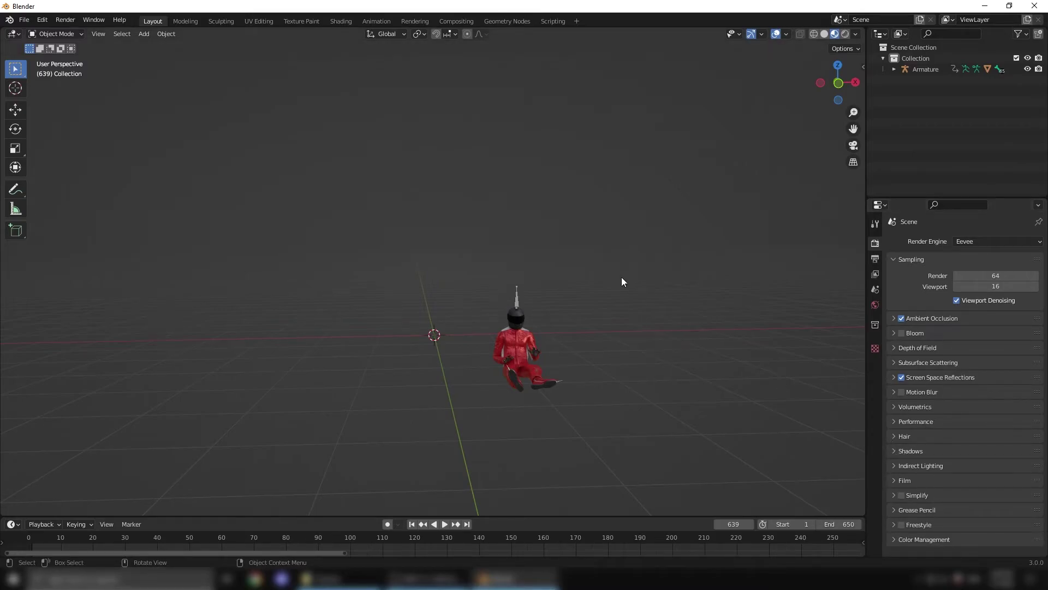
Step: Add a mesh plane at the origin and scale it up into a large square floor beneath the character
middle_click_drag(571, 336, 555, 369)
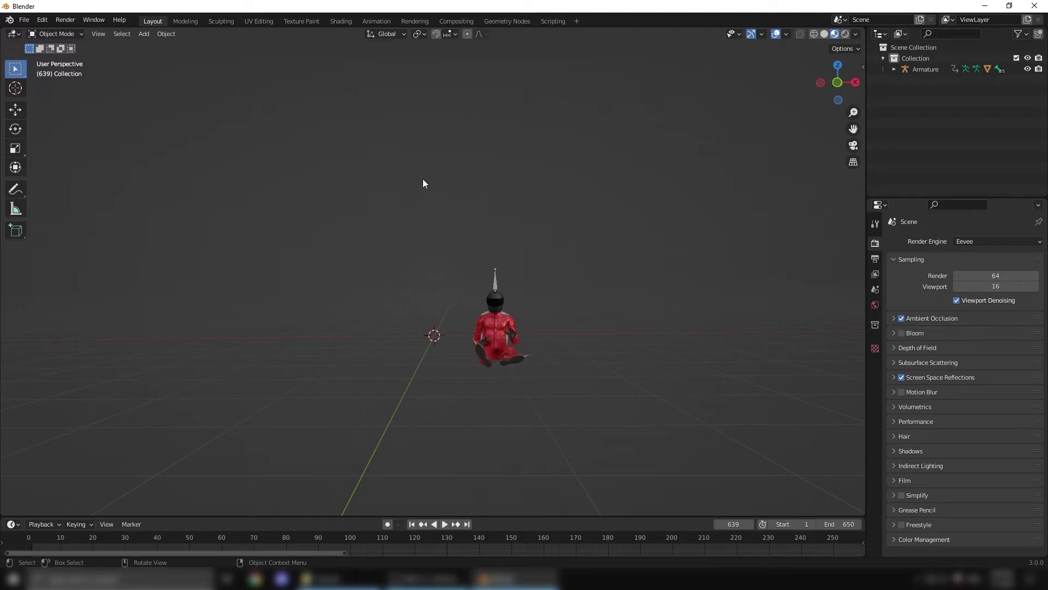
left_click(143, 34)
mouse_move(220, 46)
left_click(267, 46)
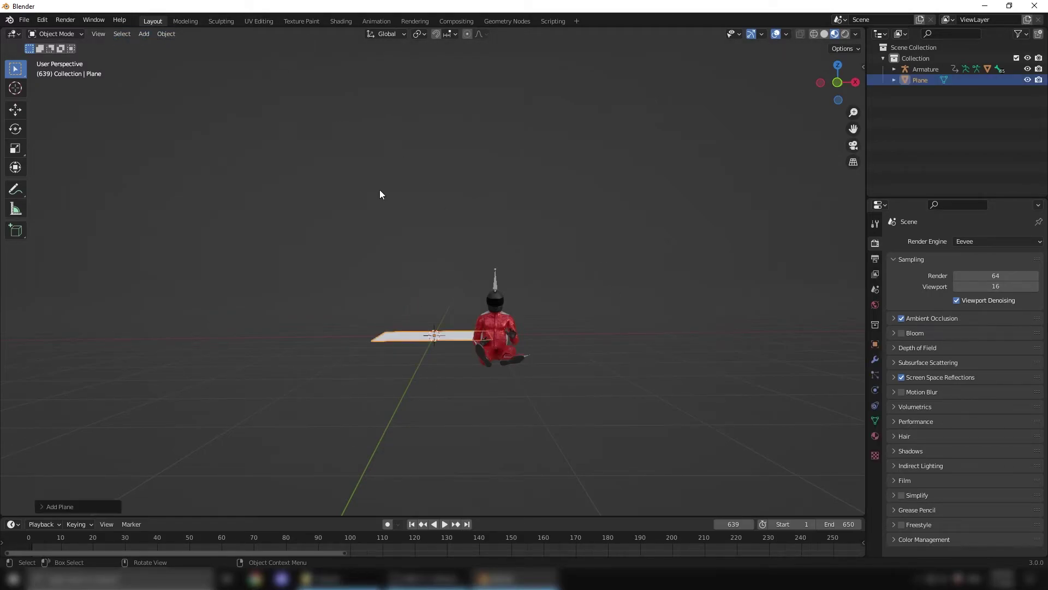
key("s")
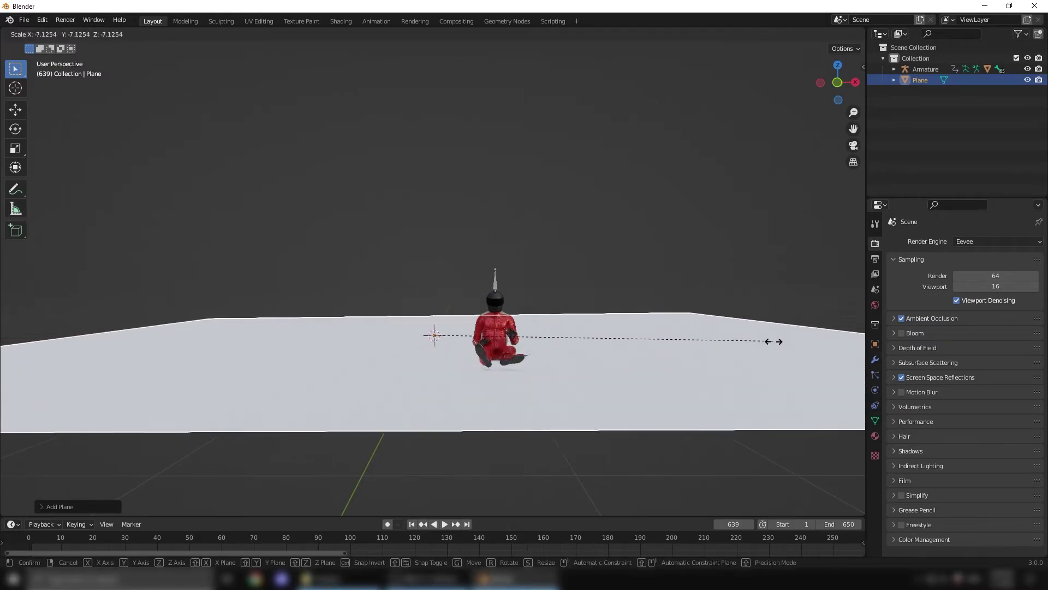
left_click(43, 345)
middle_click_drag(296, 327, 411, 344)
scroll(360, 335, "down", 4)
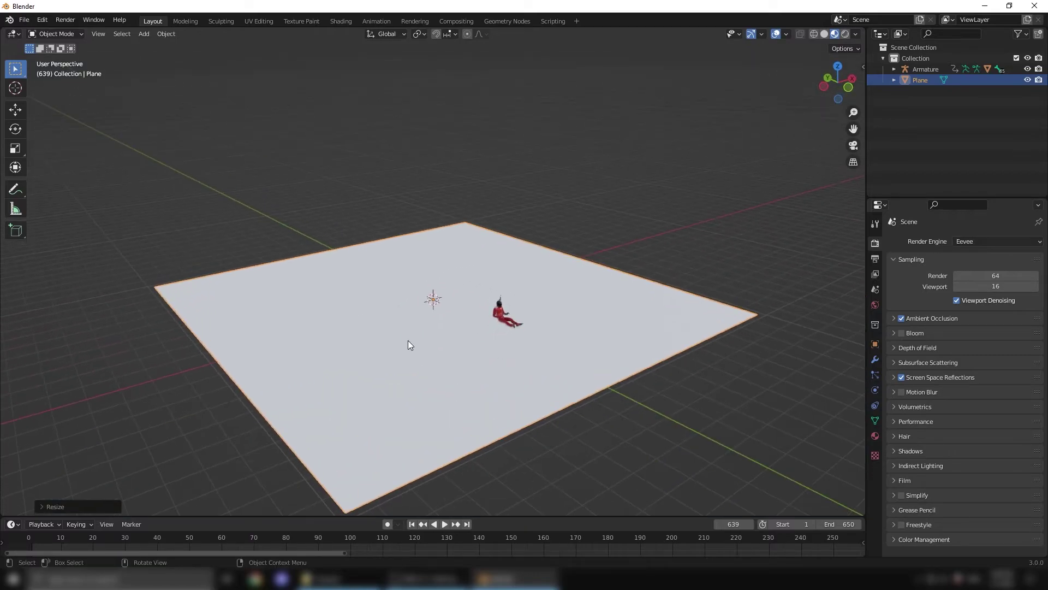
key("s")
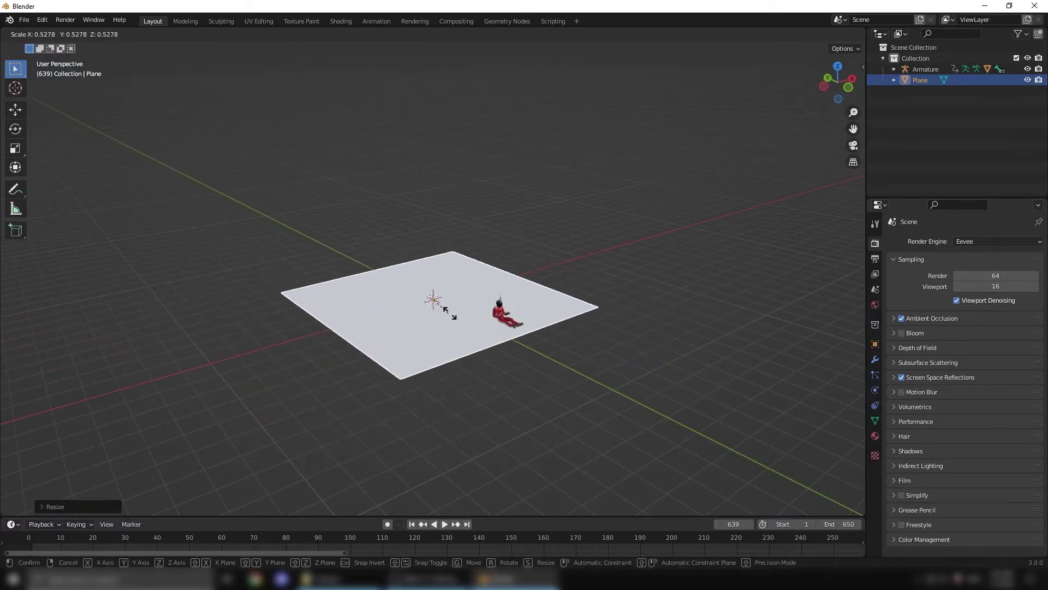
left_click(441, 324)
Step: Extrude the floor plane's rear edge straight up along Z into a tall backdrop wall behind the character
key("Tab")
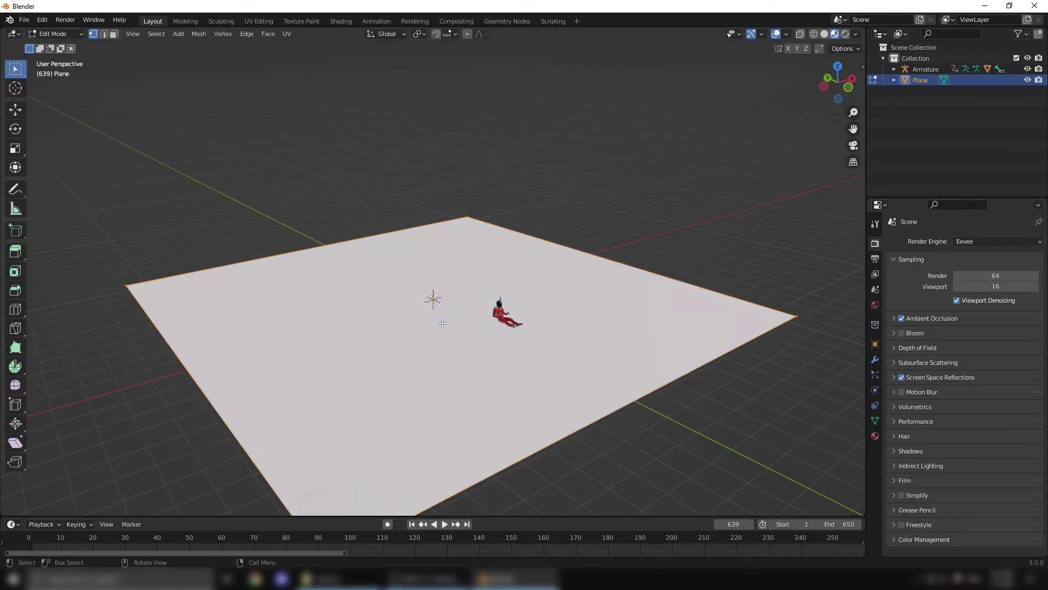
left_click(15, 109)
left_click(103, 34)
left_click(257, 255)
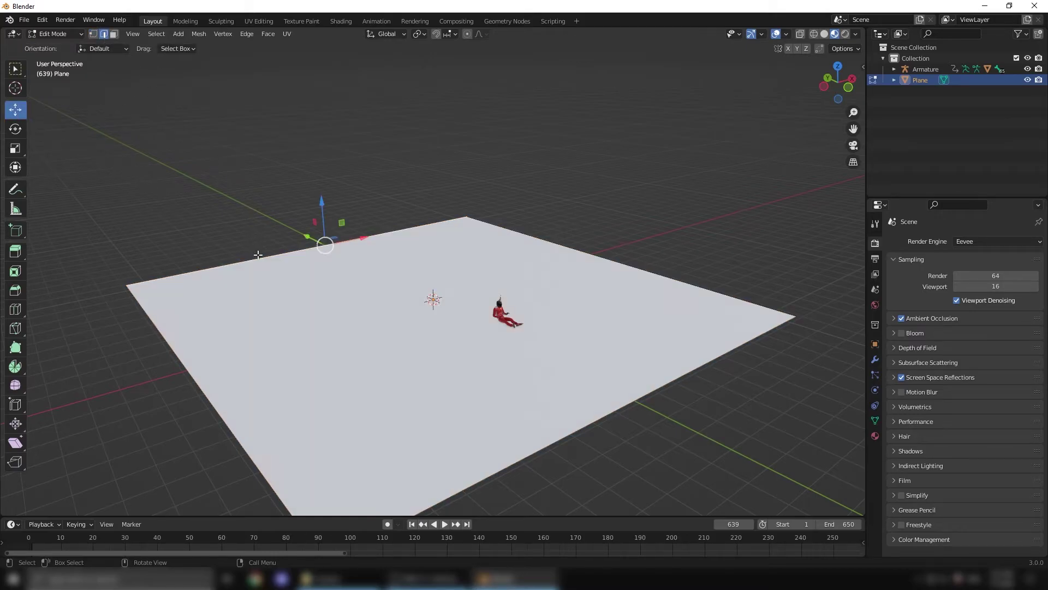
key("e")
right_click(321, 195)
left_click_drag(322, 199, 317, 437)
left_click(317, 437)
Step: Bevel the edge between the floor and the backdrop wall, rounding the corner into a multi-segment curve
left_click(320, 244)
right_click(320, 244)
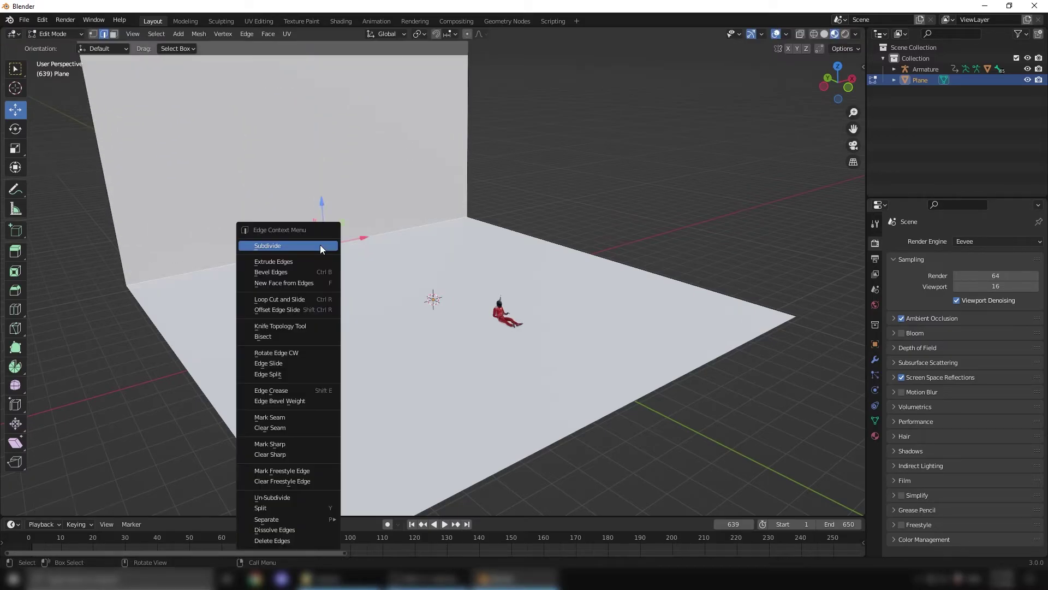
left_click(283, 273)
left_click(427, 266)
middle_click_drag(427, 266, 300, 319)
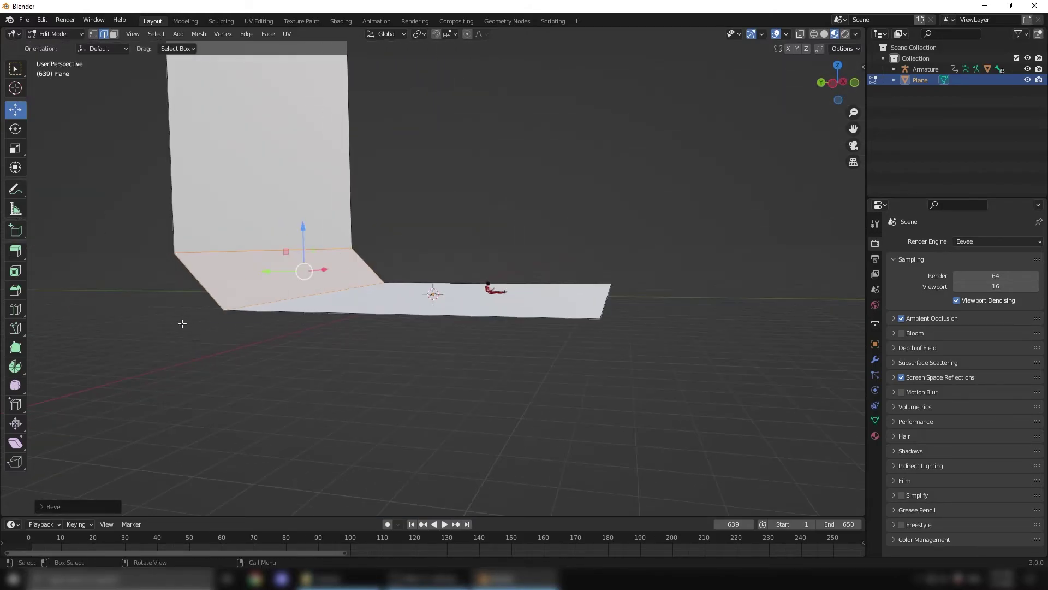
right_click(300, 282)
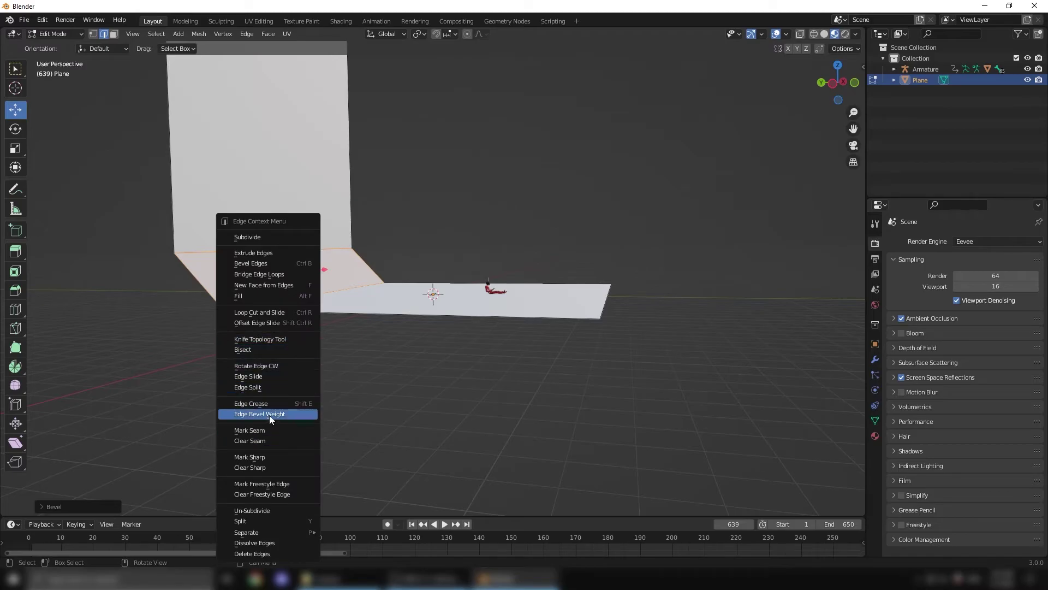
left_click_drag(144, 350, 221, 350)
Step: Return to Object Mode and apply Shade Smooth to the curved backdrop plane
key("Tab")
middle_click_drag(359, 251, 395, 198)
right_click(394, 198)
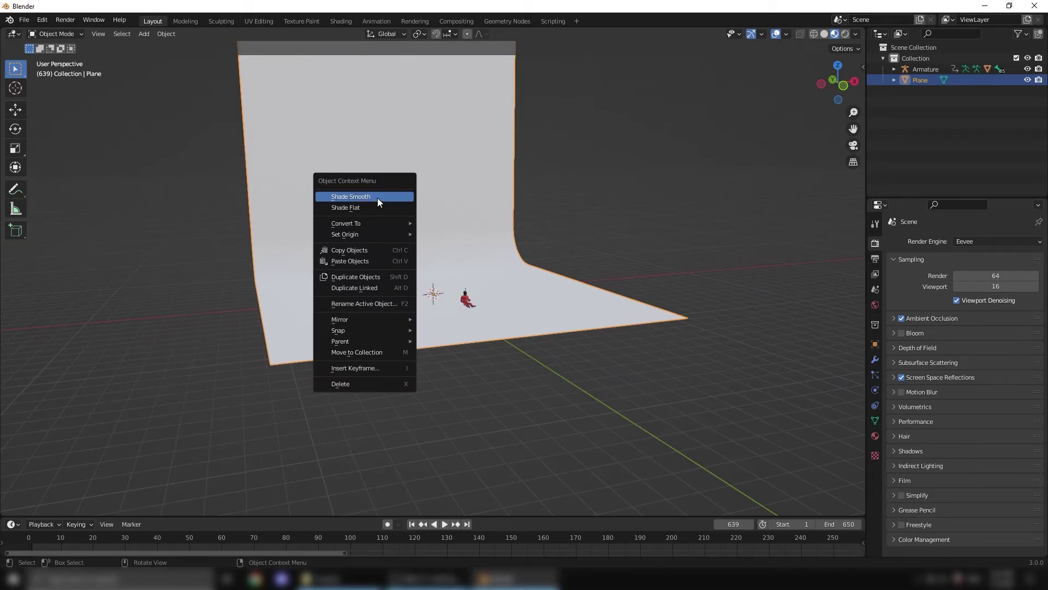
left_click(378, 197)
Step: Add a camera at the world origin beside the seated character
middle_click_drag(415, 283, 394, 248)
key("KP_Decimal")
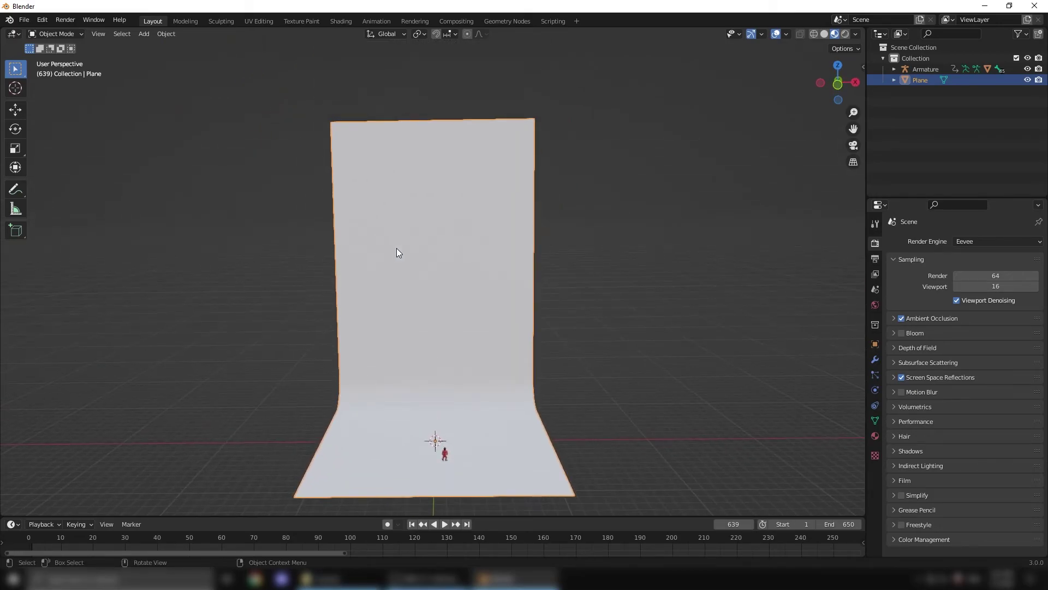
scroll(394, 248, "up", 4)
middle_click_drag(471, 410, 517, 169)
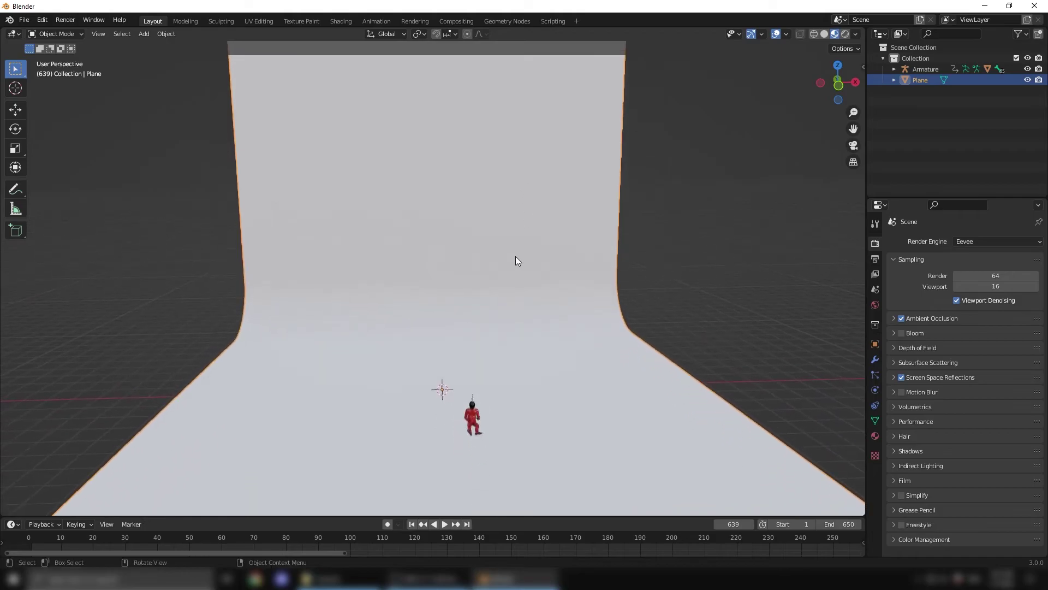
scroll(516, 262, "up", 3)
mouse_move(516, 293)
middle_mouse_down()
mouse_move(515, 261)
mouse_move(514, 277)
middle_mouse_up()
middle_click_drag(513, 325, 457, 102, "shift")
scroll(485, 186, "up", 2)
scroll(495, 201, "down", 2)
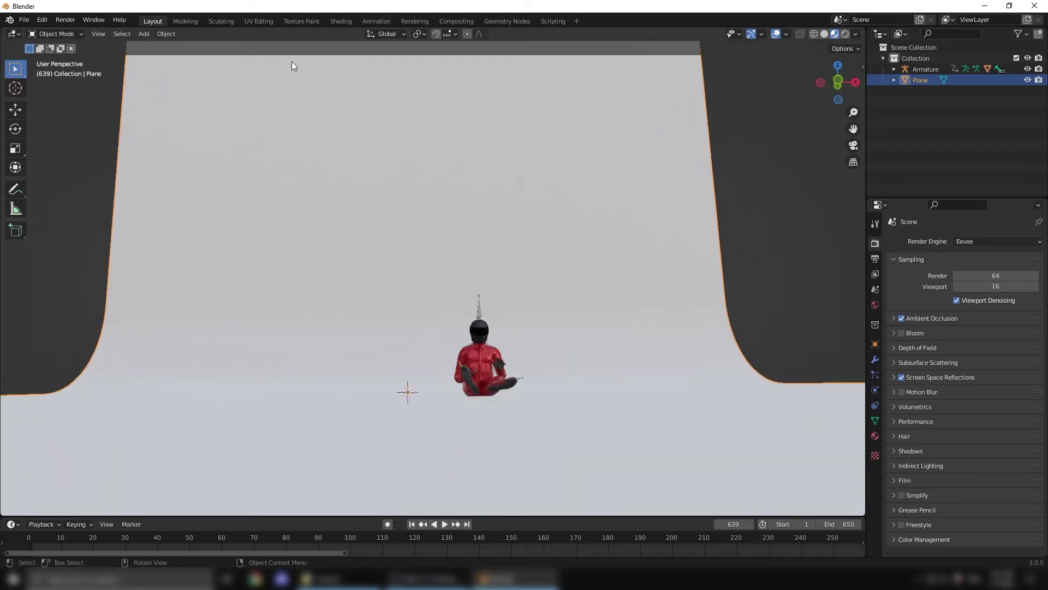
left_click(149, 31)
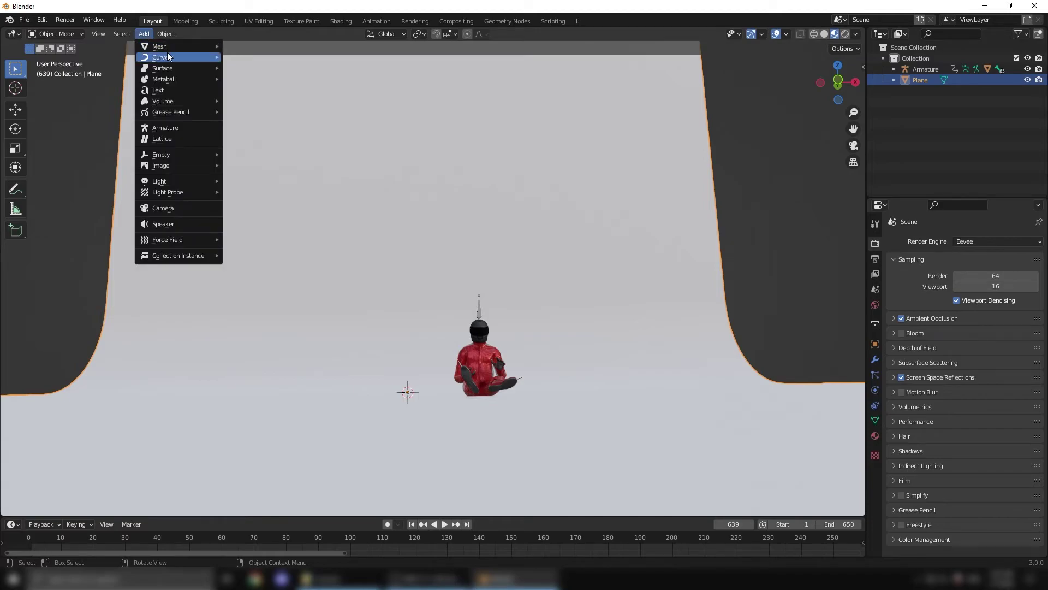
left_click(182, 208)
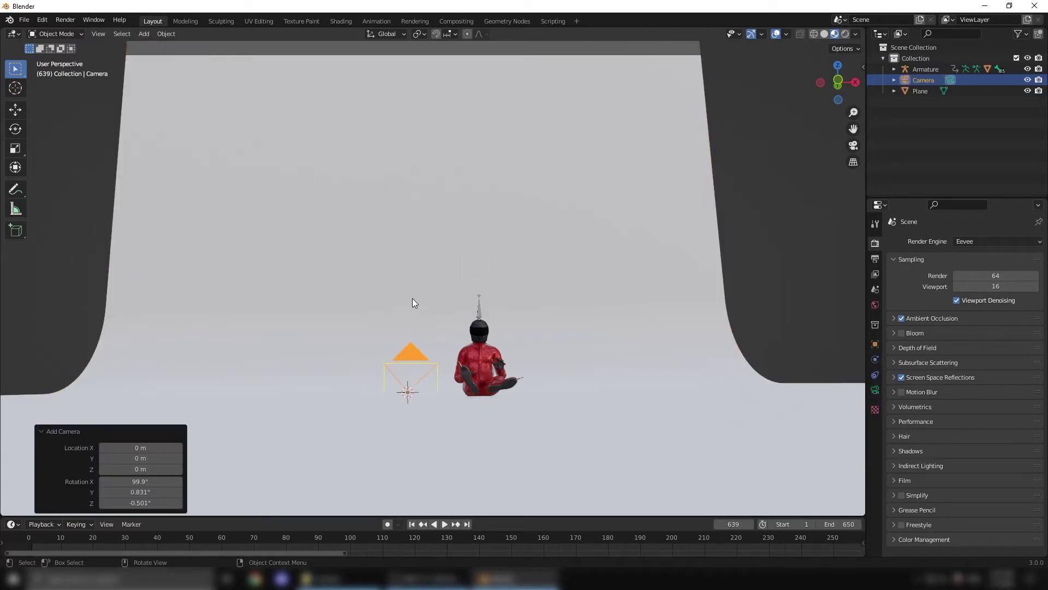
Step: Split the 3D viewport vertically into two areas and show the camera view in one of them
right_click(868, 219)
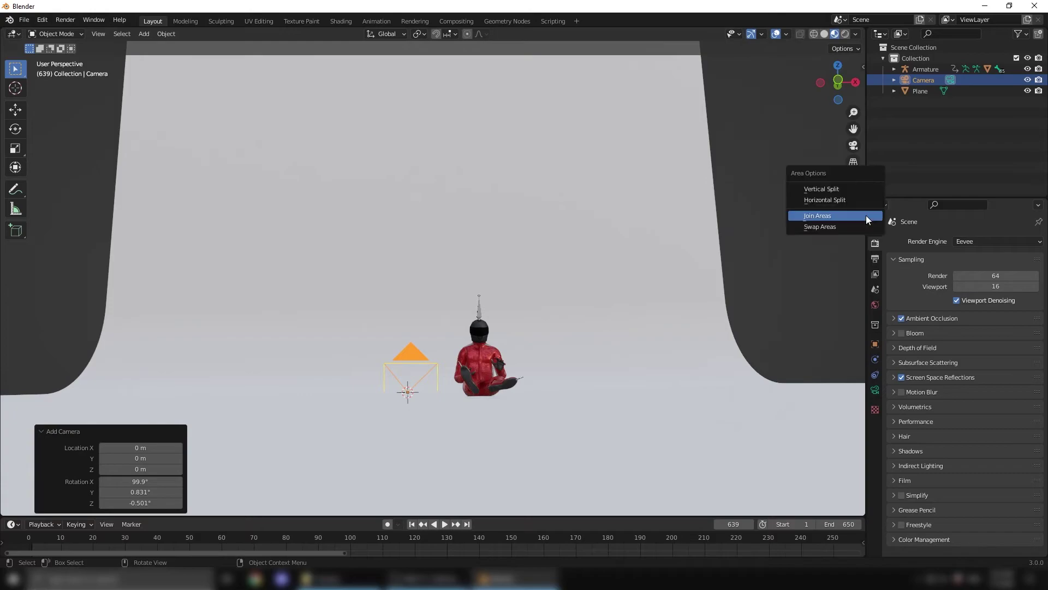
left_click(830, 188)
left_click(436, 234)
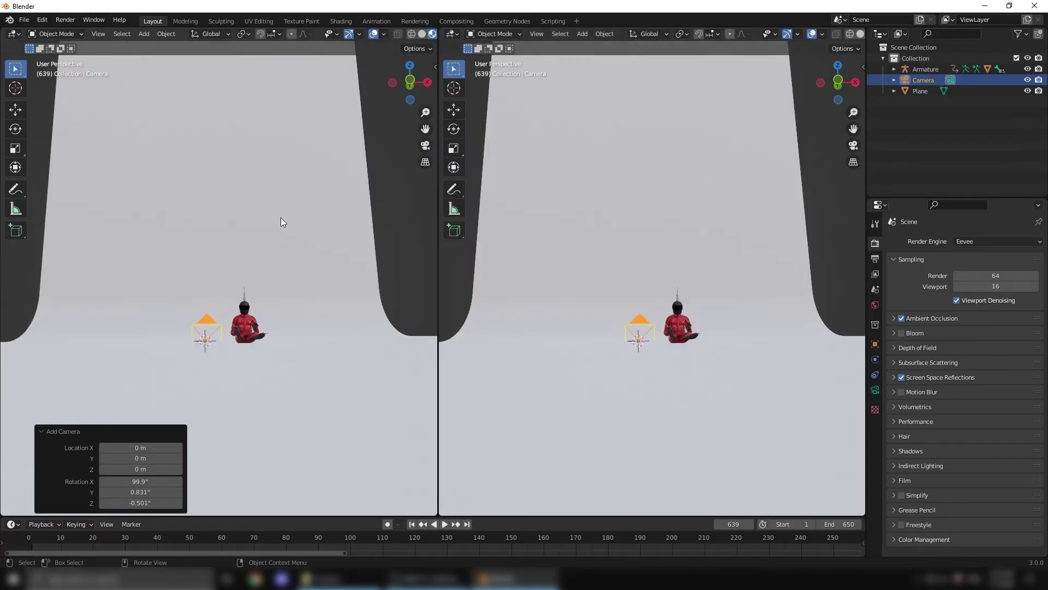
key("KP_0")
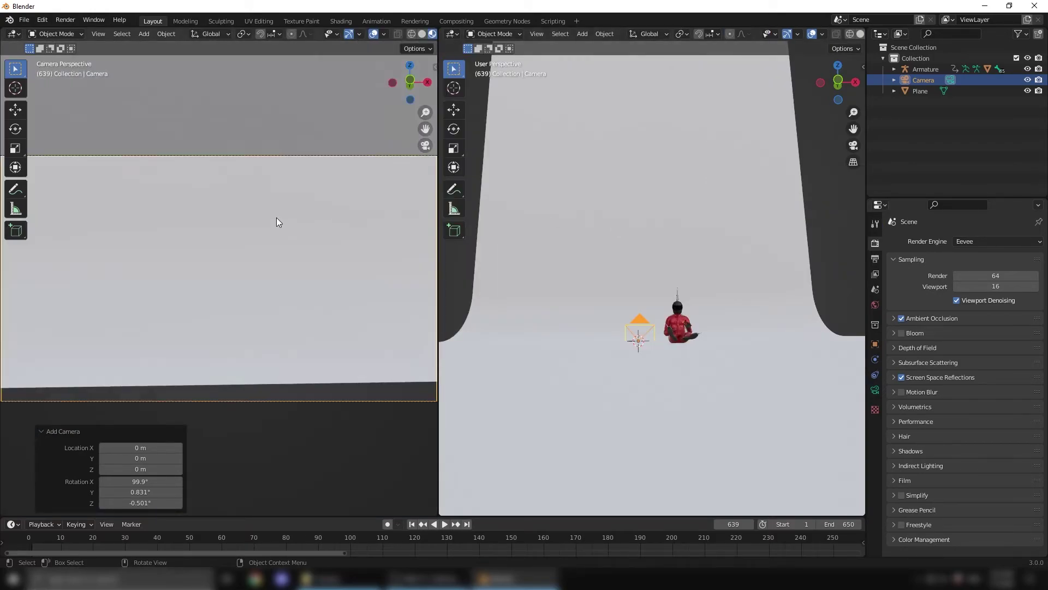
Step: Set the camera's viewport display Passepartout to 1.000 so everything outside the frame is black
left_click(877, 389)
left_click(895, 440)
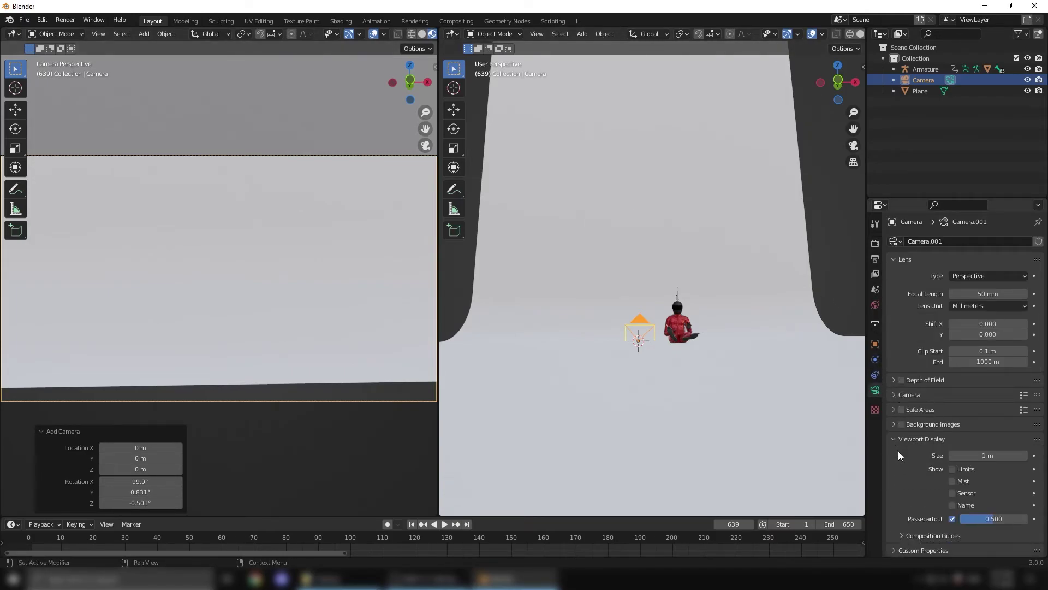
left_click_drag(989, 520, 1018, 520)
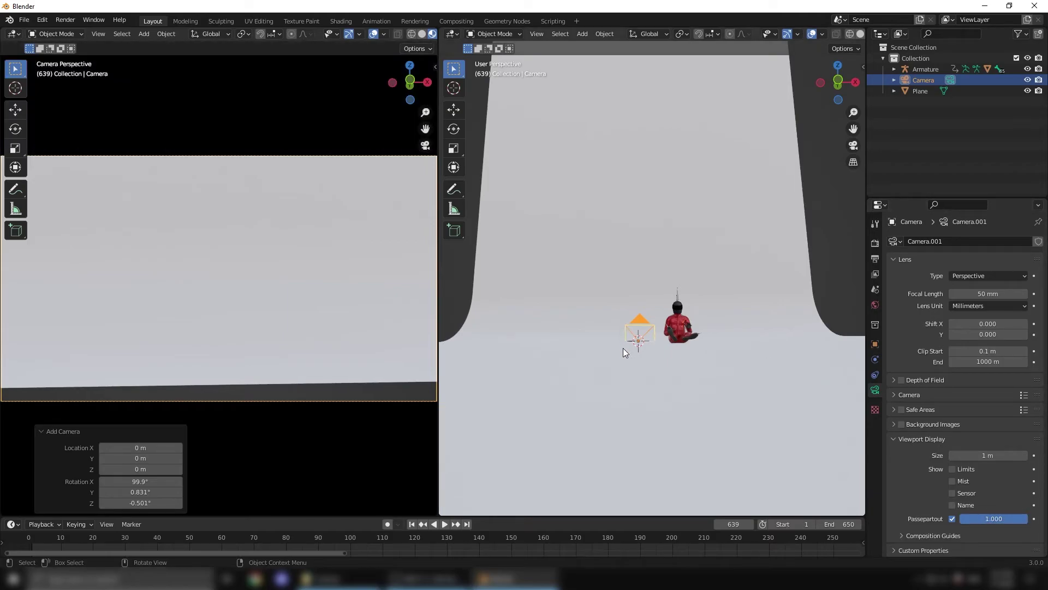
Step: Move the camera up about 1.39 m along Z and about -7 m along Y, in front of the character
middle_click_drag(620, 346, 667, 245)
left_click(454, 109)
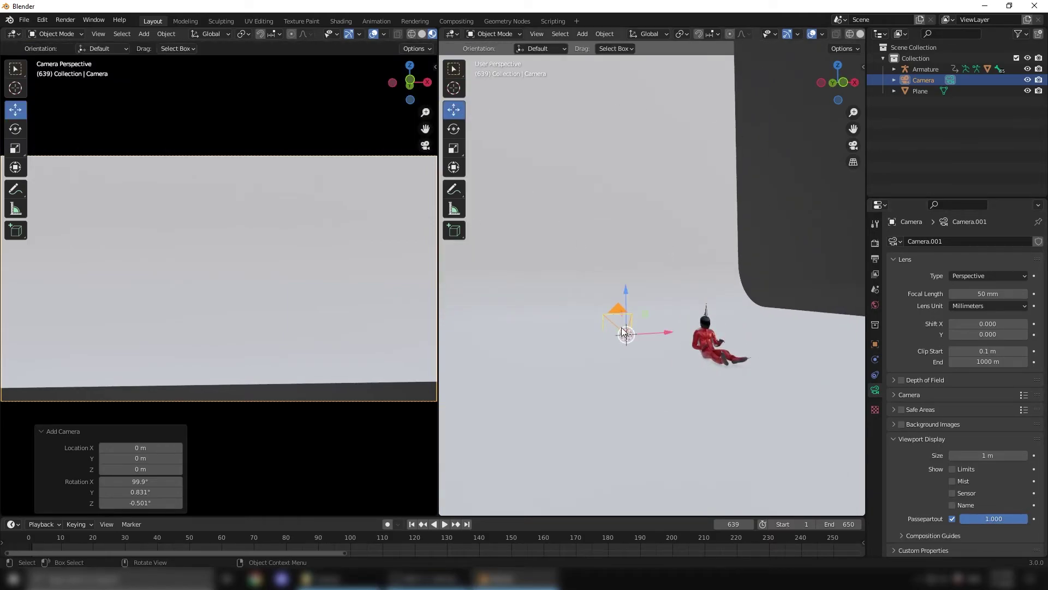
middle_click_drag(622, 328, 644, 329)
left_click_drag(613, 290, 615, 244)
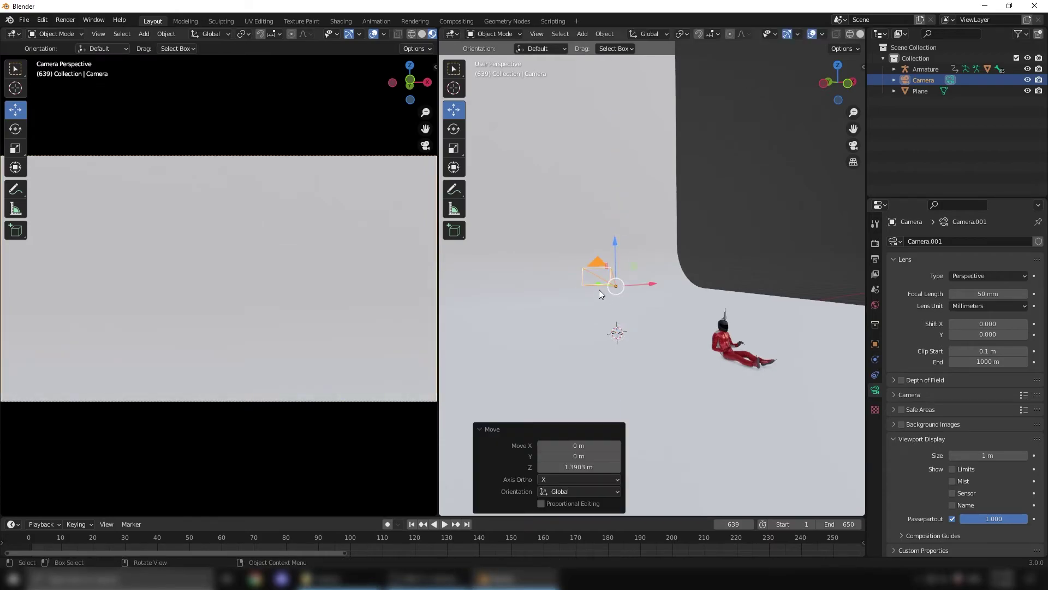
left_click_drag(599, 287, 756, 333)
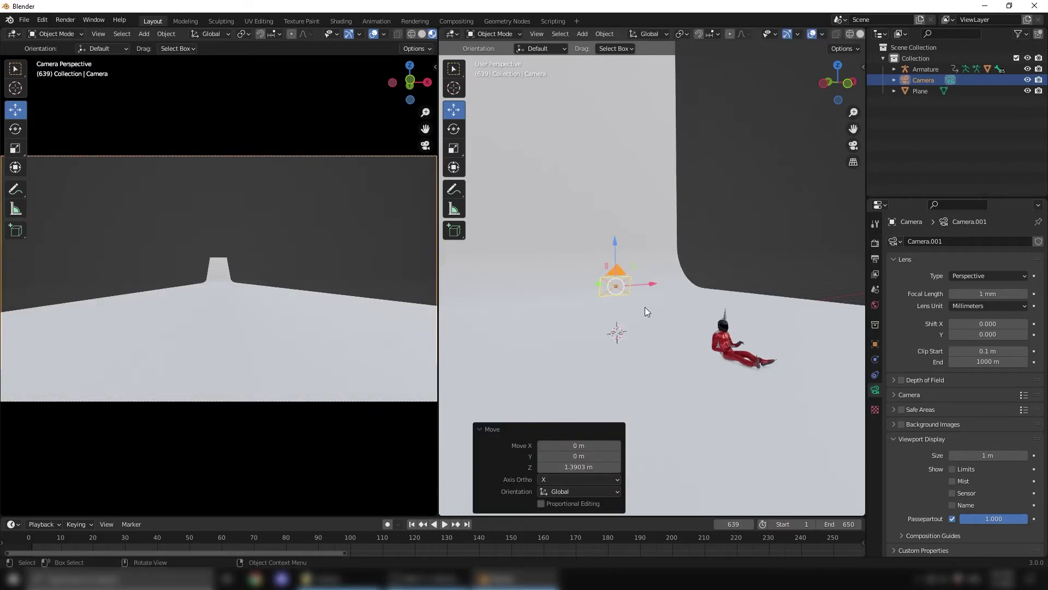
key("Escape")
middle_click_drag(627, 311, 600, 297)
left_click_drag(608, 286, 865, 364)
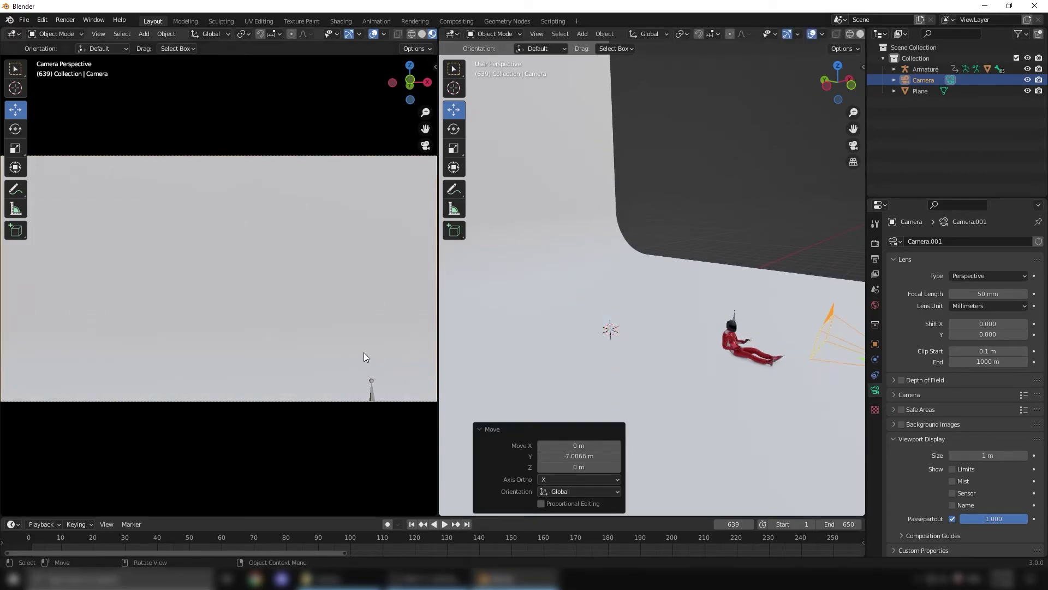
Step: Lower the camera about 0.46 m along Z while checking the framing in the camera view
scroll(423, 343, "down", 3)
middle_click_drag(489, 334, 447, 327)
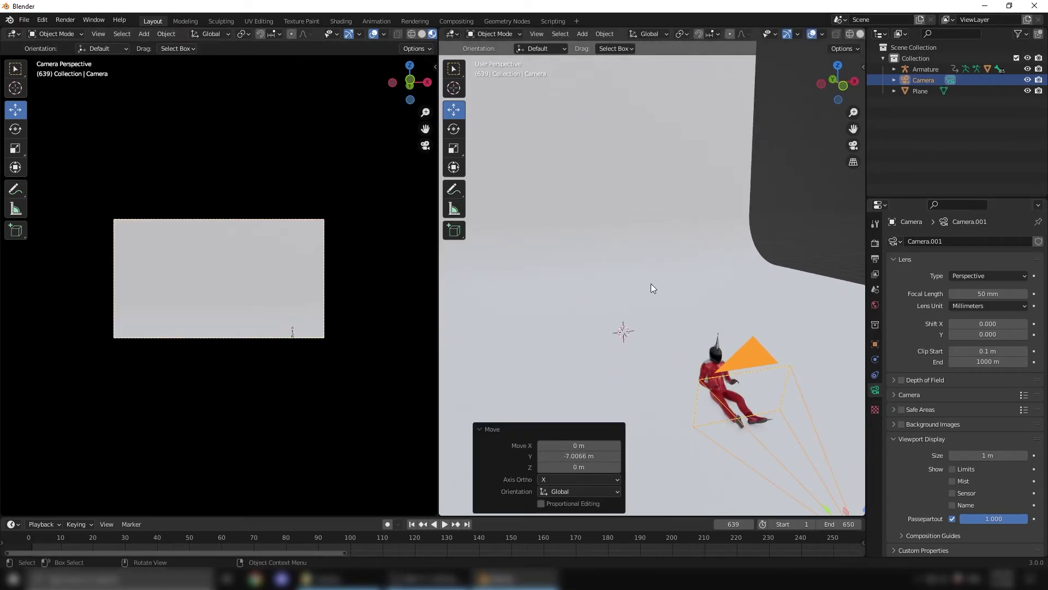
key("Home")
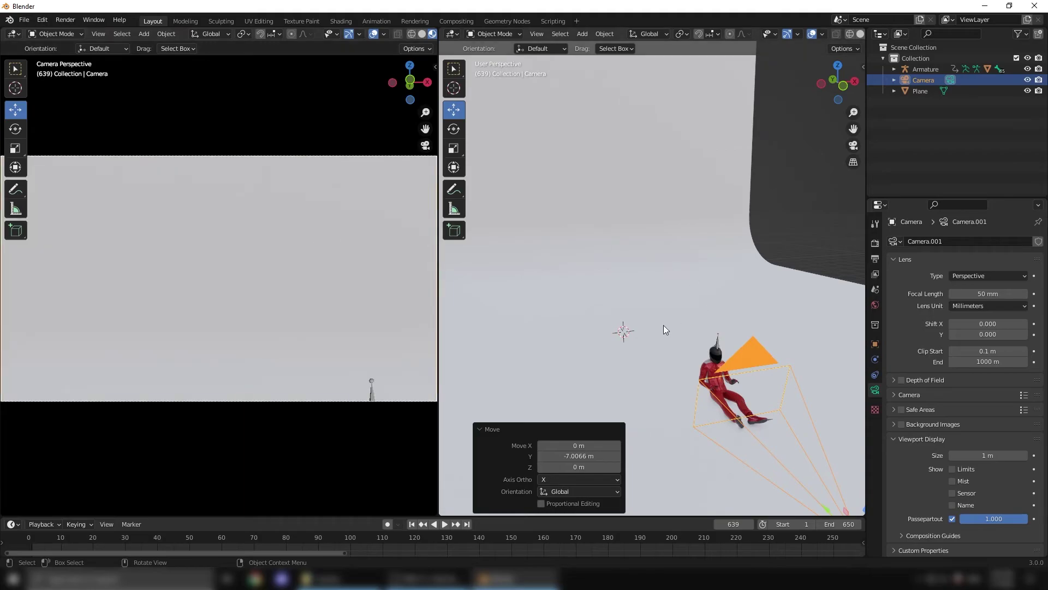
scroll(775, 362, "down", 5)
middle_click_drag(706, 328, 742, 317)
left_click_drag(753, 268, 752, 281)
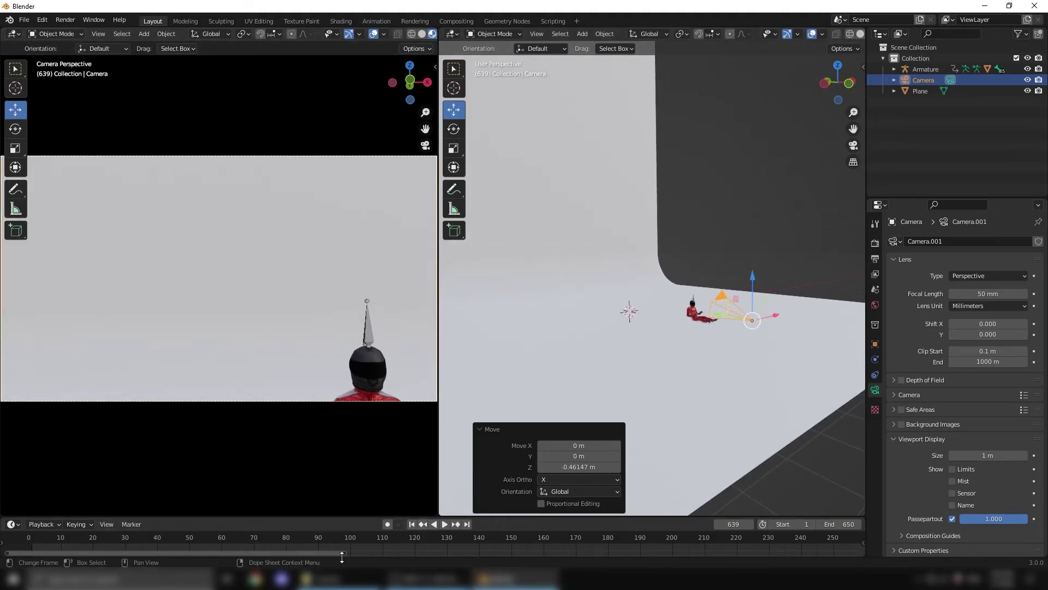
Step: Go to frame 334 and tilt the camera down about the X axis so the walking character's full body is in frame
left_click_drag(346, 554, 442, 538)
left_click(454, 129)
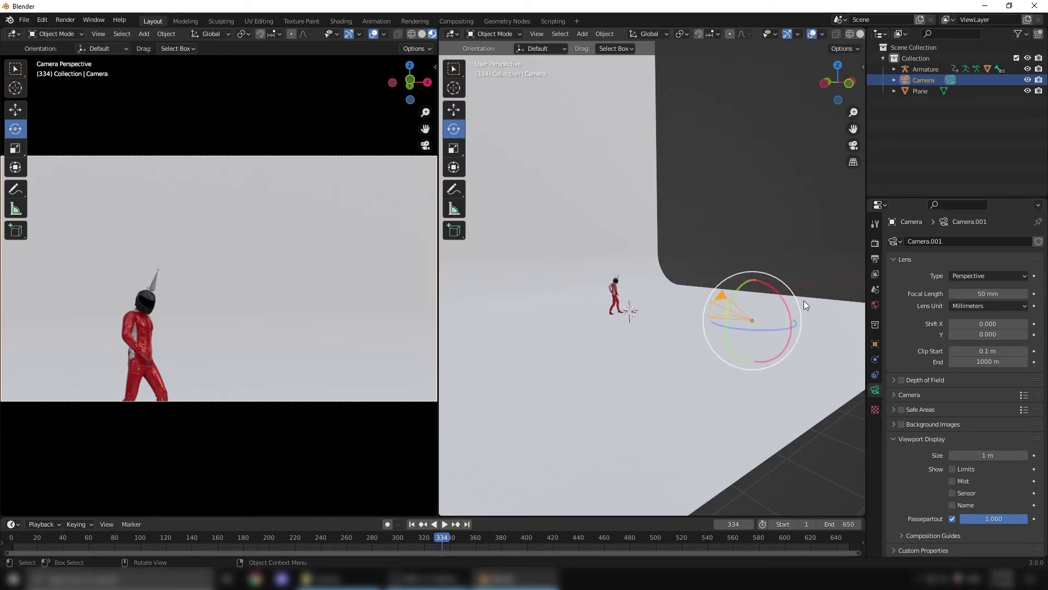
mouse_move(788, 307)
left_mouse_down()
mouse_move(790, 298)
mouse_move(791, 314)
left_mouse_up()
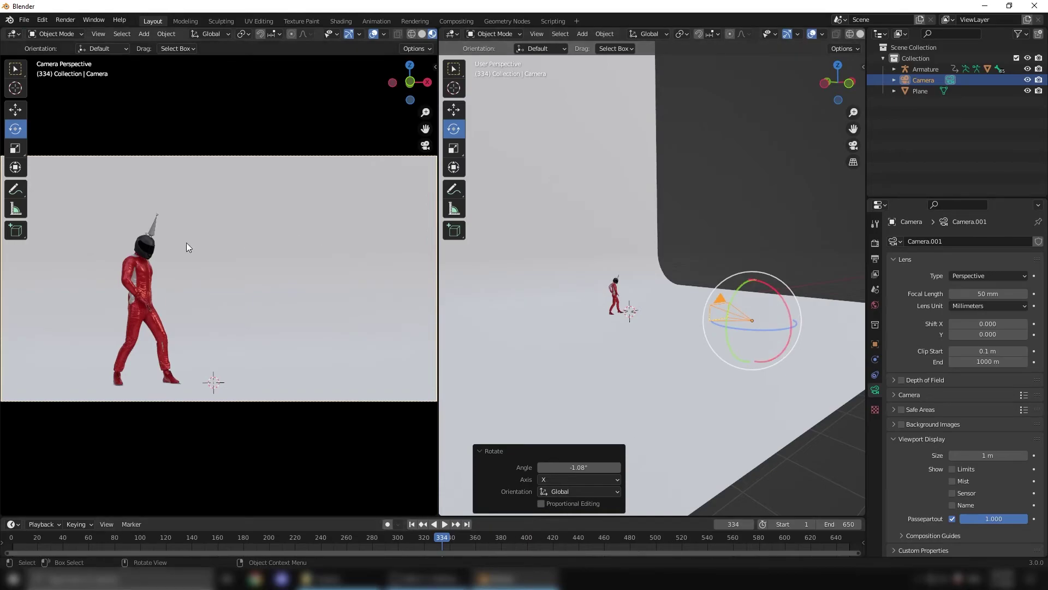
Step: Hide the gizmos and overlays in the camera view and make its area slightly wider
left_click(349, 33)
left_click(372, 33)
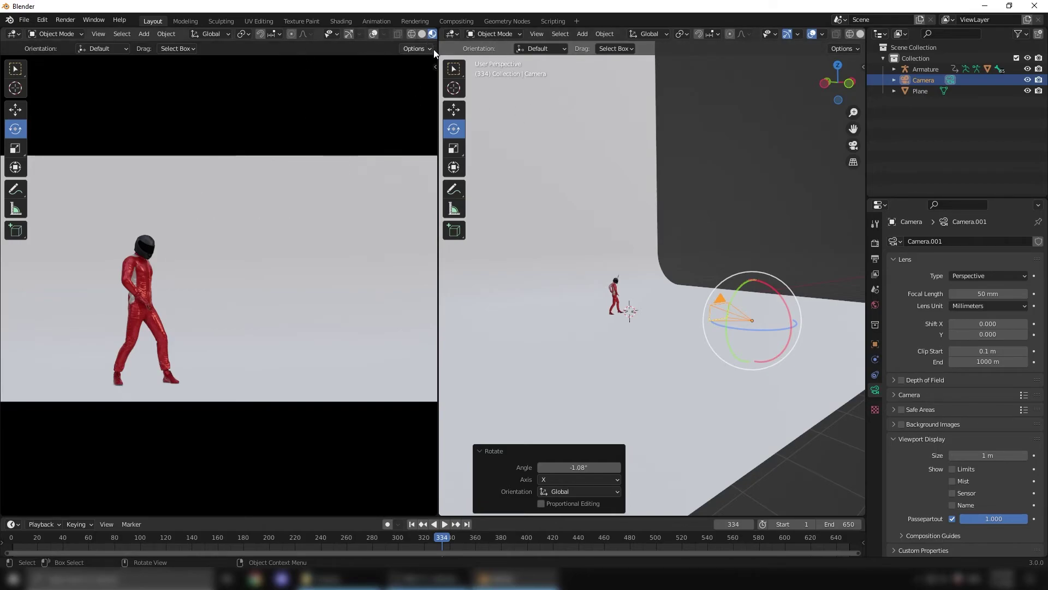
left_click_drag(438, 41, 463, 37)
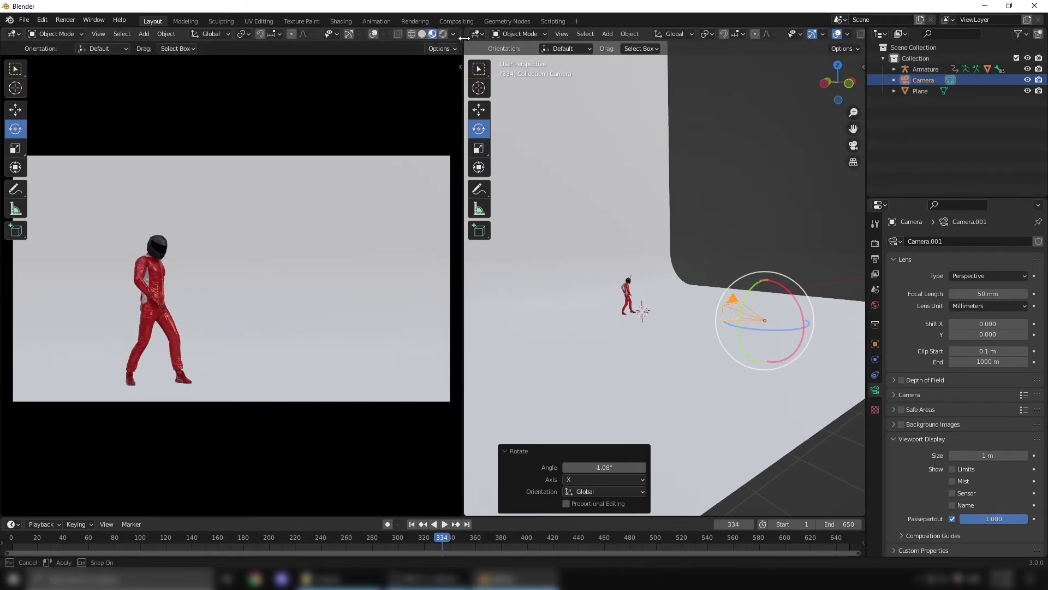
Step: Switch the camera view to Rendered shading, disable Scene World and rotate the HDRI lighting to about 1.7°
left_click(443, 34)
left_click(453, 34)
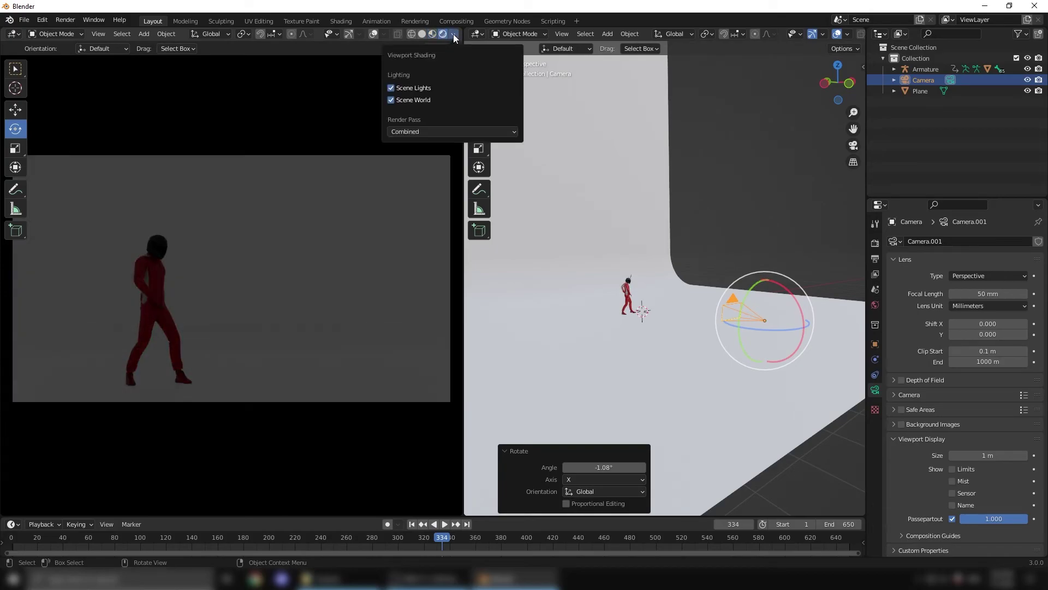
left_click(398, 100)
left_click_drag(431, 152, 436, 152)
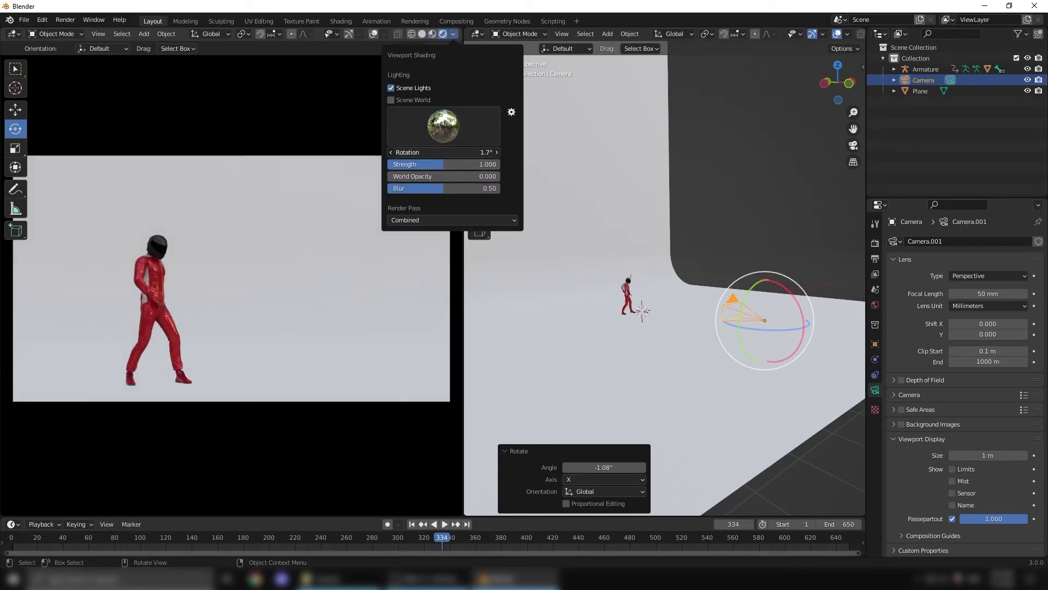
Step: Compare the built-in HDRIs for the rendered view and choose the warm interior one
left_click(456, 135)
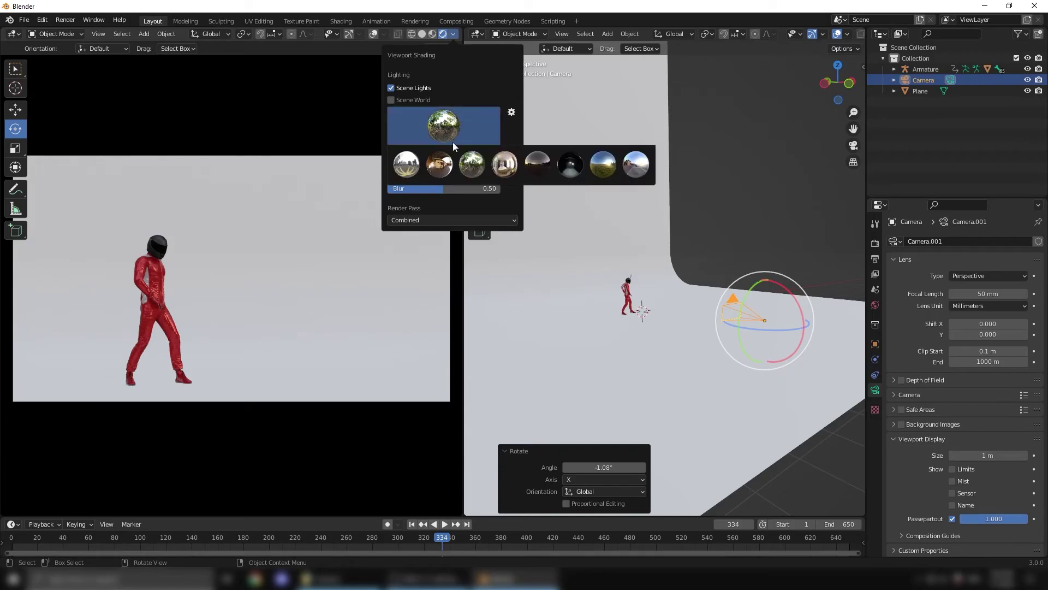
left_click(442, 162)
left_click(441, 127)
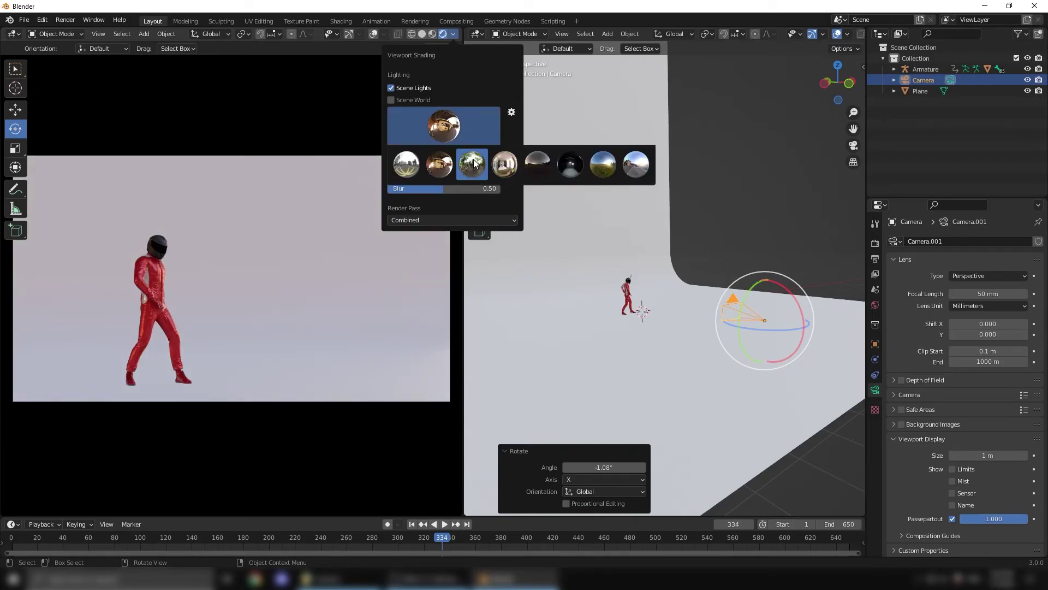
left_click(474, 163)
left_click(437, 120)
left_click(448, 168)
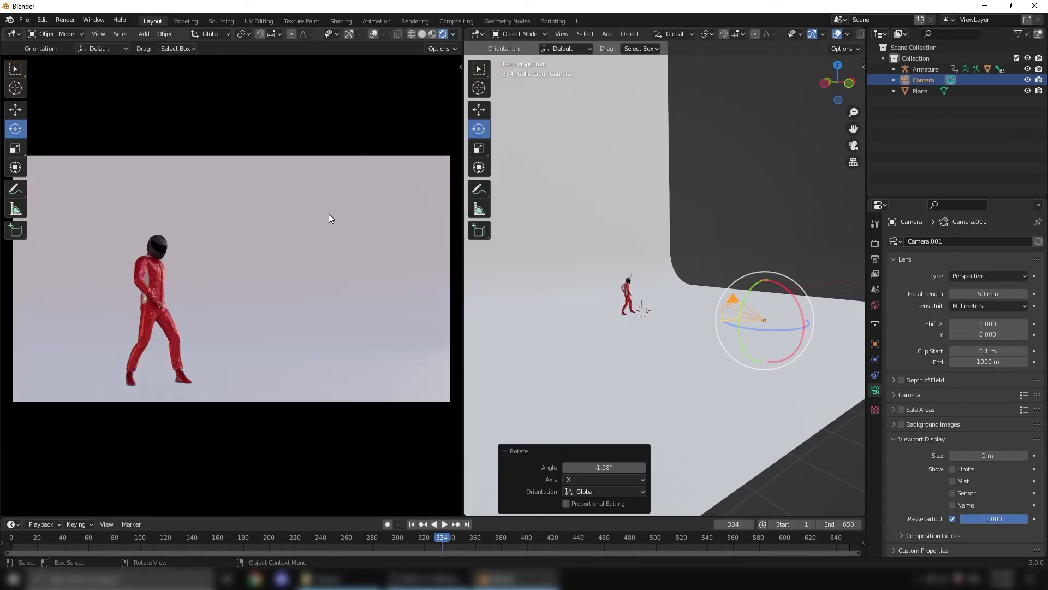
Step: Select the character's body mesh and set the Metallic value of its Ch20_body material to 0.000
left_click(626, 299)
left_click(875, 435)
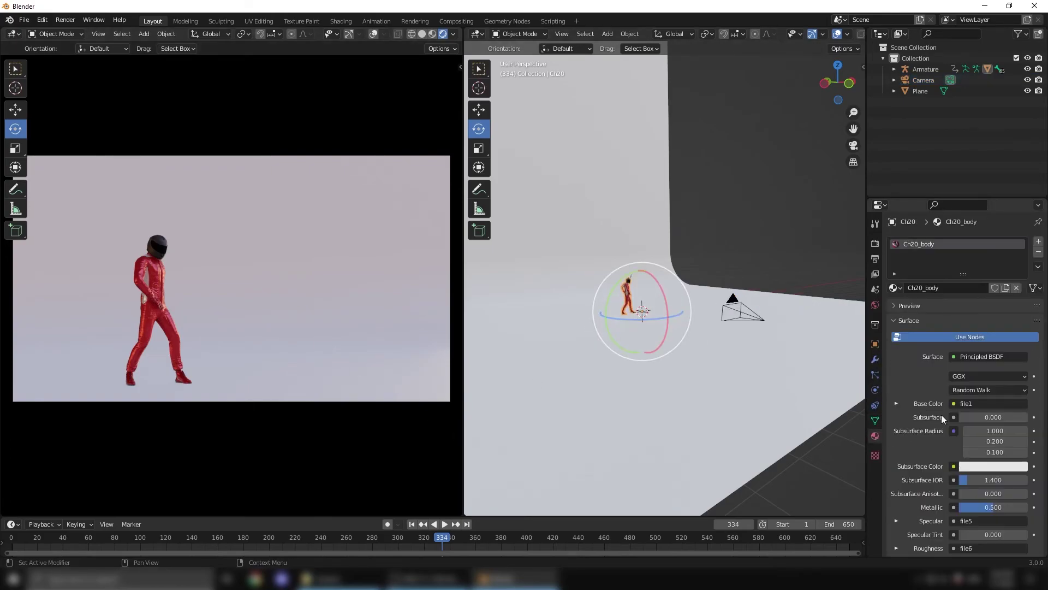
scroll(965, 426, "down", 4)
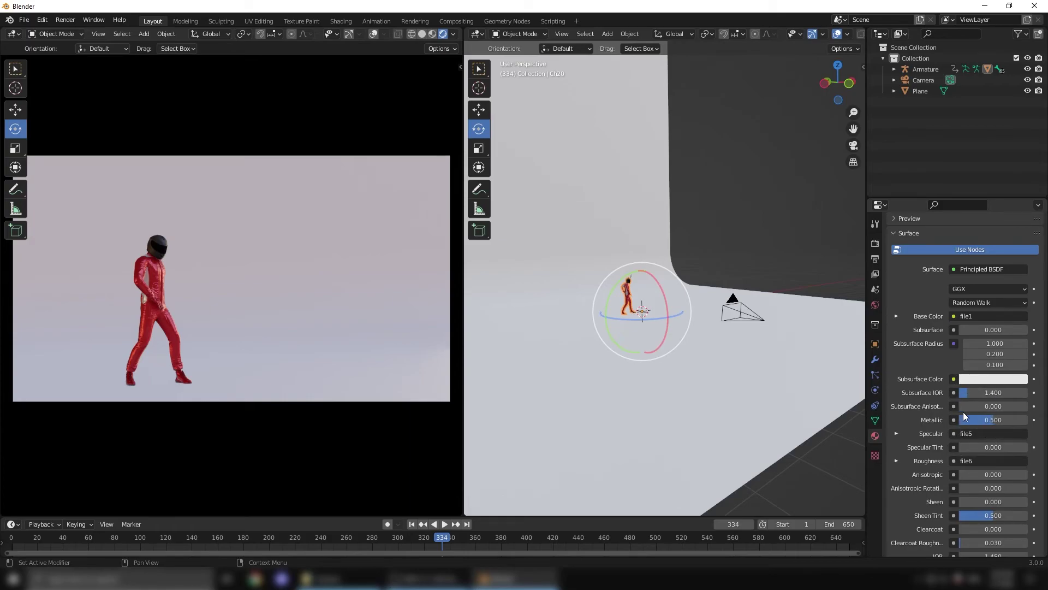
mouse_move(988, 420)
left_mouse_down()
mouse_move(1003, 420)
mouse_move(955, 420)
left_mouse_up()
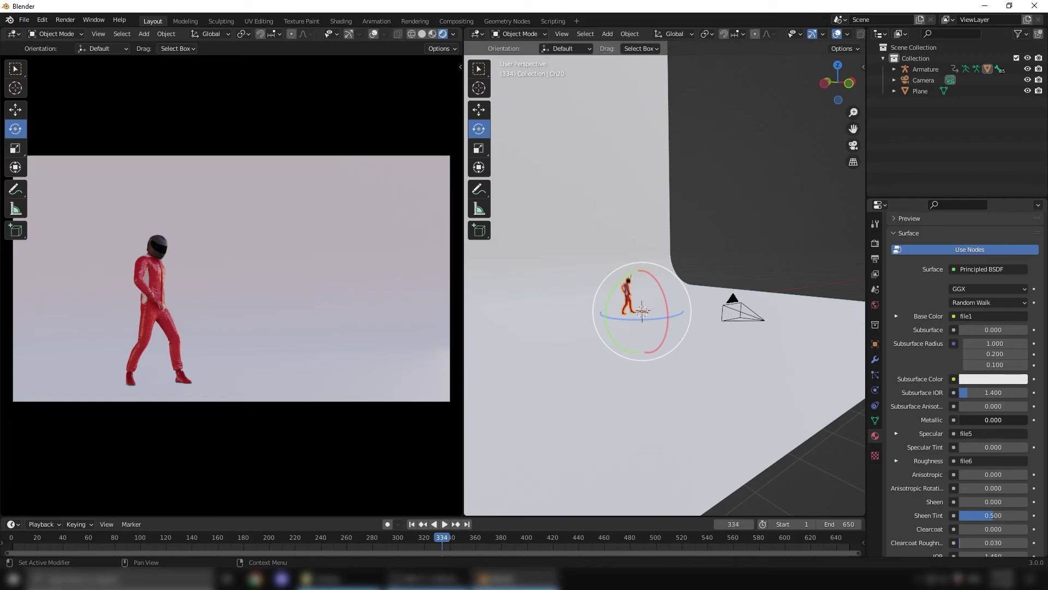
Step: Raise the Metallic value of the character's body material to 0.976
left_click_drag(960, 420, 1027, 420)
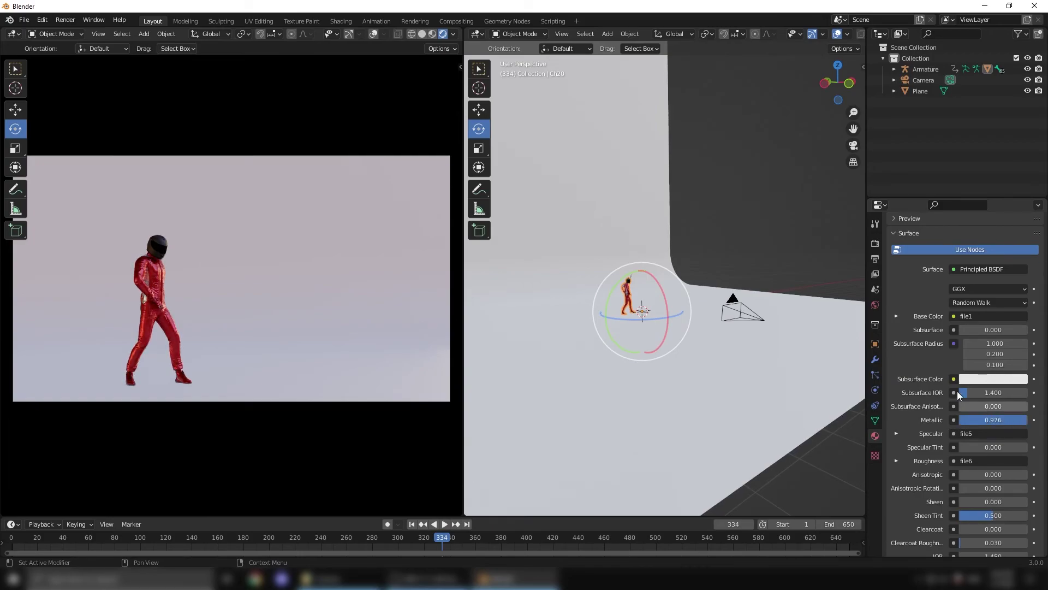
Step: Add a point light to the scene and raise it about 2.19 m along the Z axis
middle_click_drag(734, 205, 655, 218)
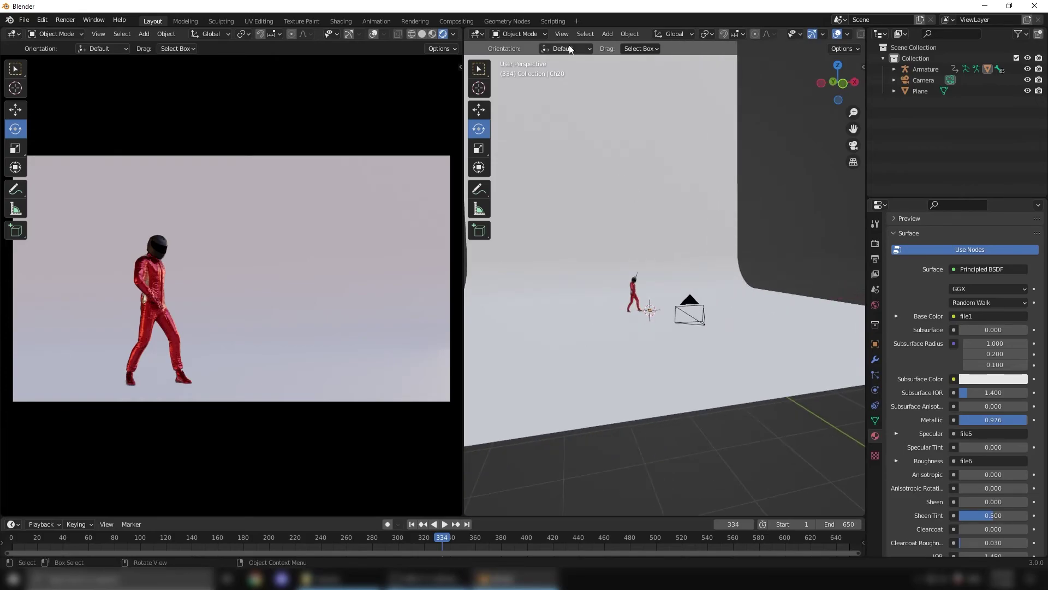
left_click(607, 34)
mouse_move(646, 81)
mouse_move(640, 180)
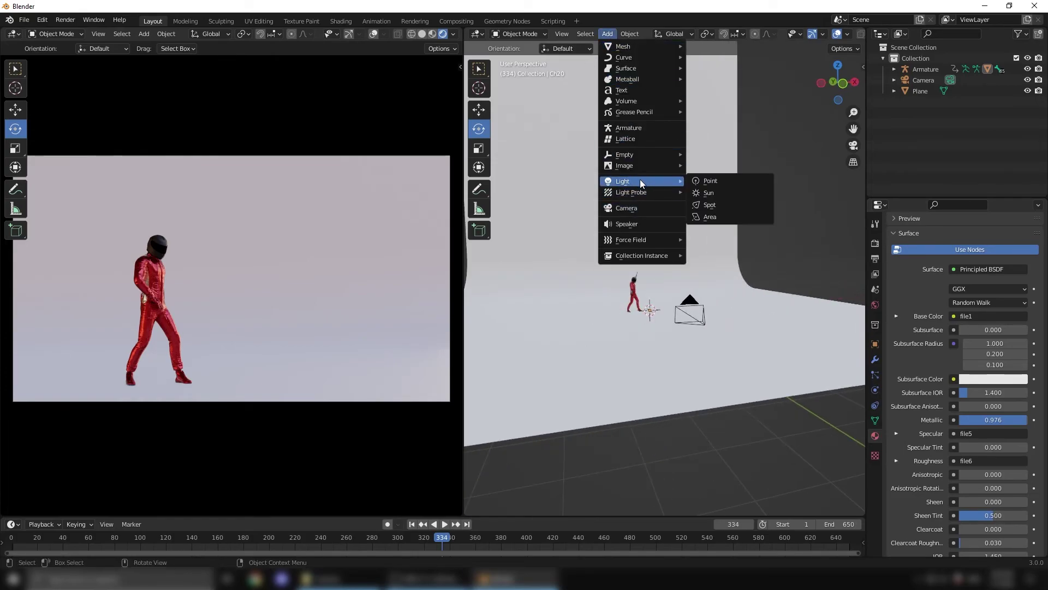
left_click(709, 181)
left_click(480, 109)
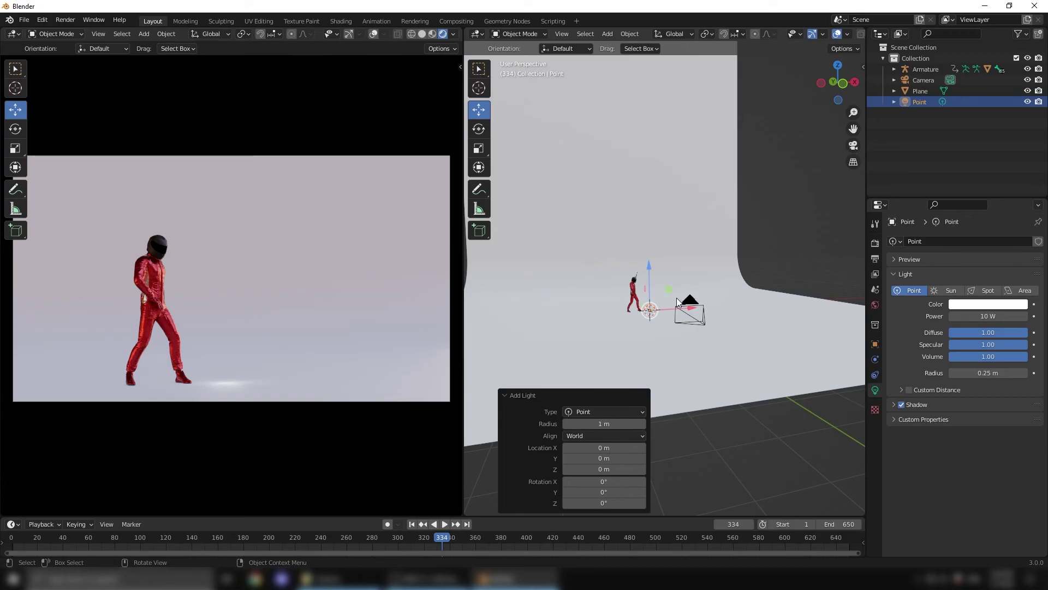
left_click_drag(649, 268, 649, 224)
Step: Set the point light's power to 500 W and shift it along the X axis until it sits above the character
left_click(1004, 315)
type("500")
key("Return")
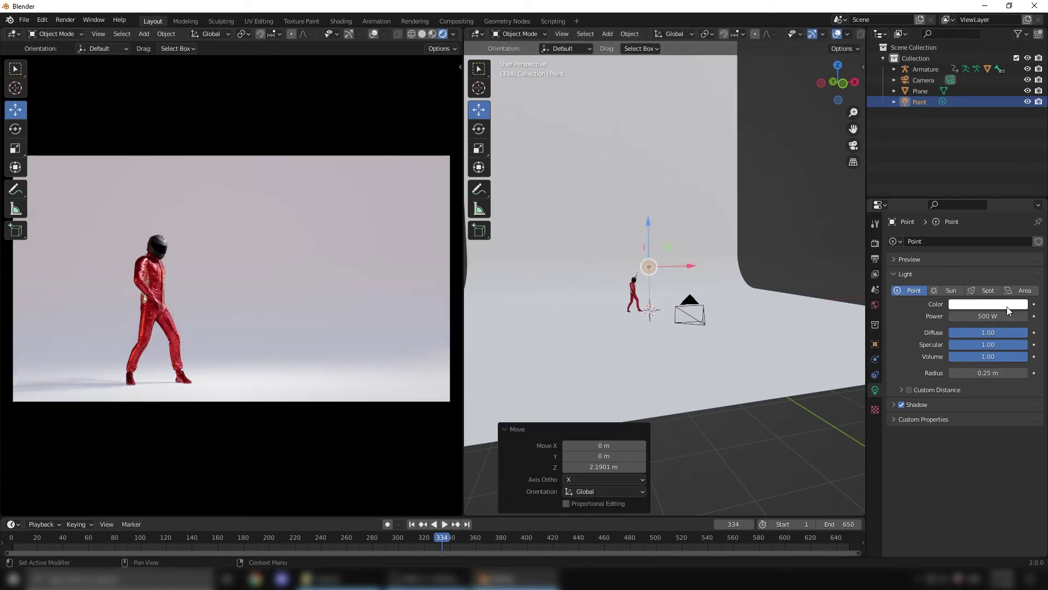
middle_click_drag(686, 299, 720, 265)
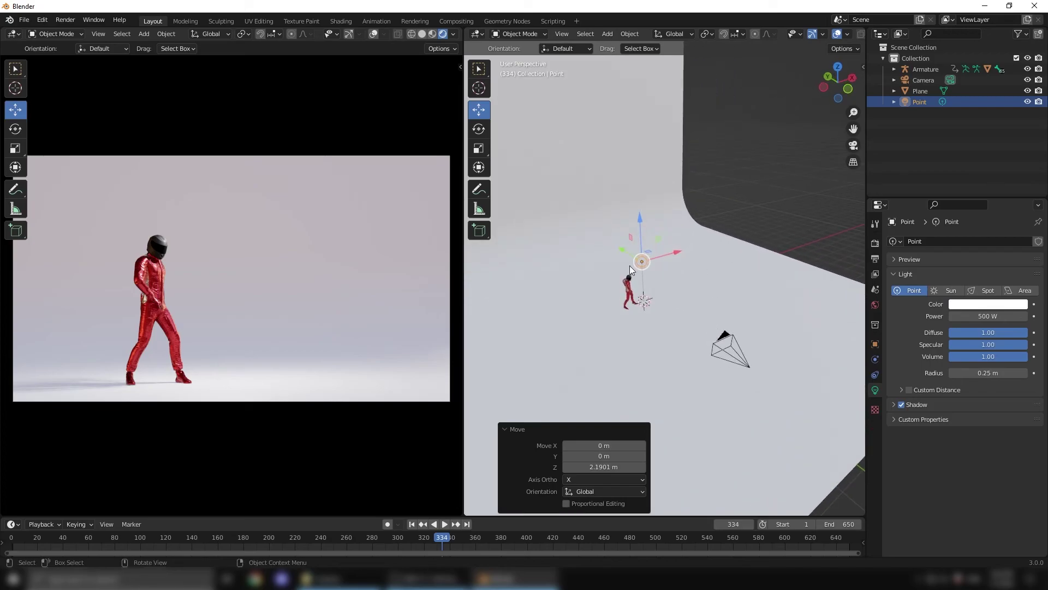
mouse_move(674, 251)
left_mouse_down()
mouse_move(657, 251)
mouse_move(664, 257)
left_mouse_up()
left_click(728, 211)
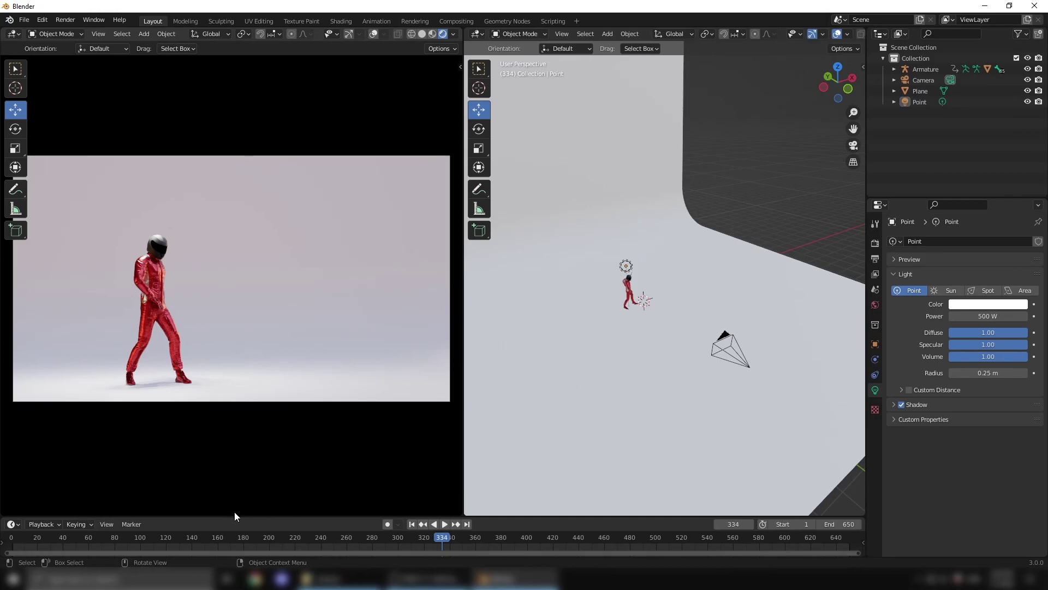
Step: Play and scrub through the animation to check the point light's effect on the character in the camera view
left_click(66, 538)
key("space")
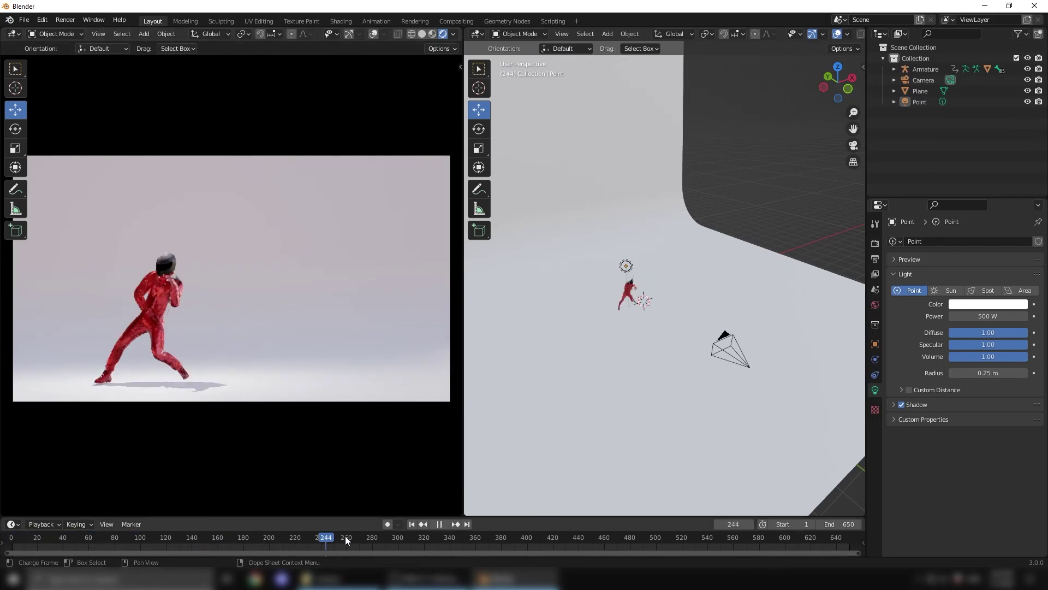
key("space")
key("space")
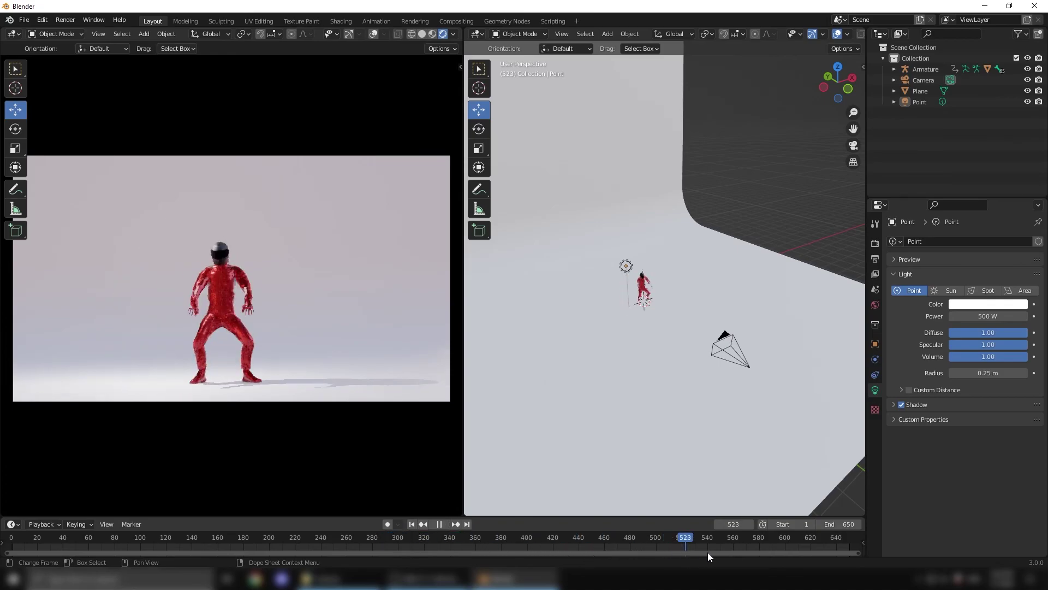
left_click_drag(830, 541, 235, 550)
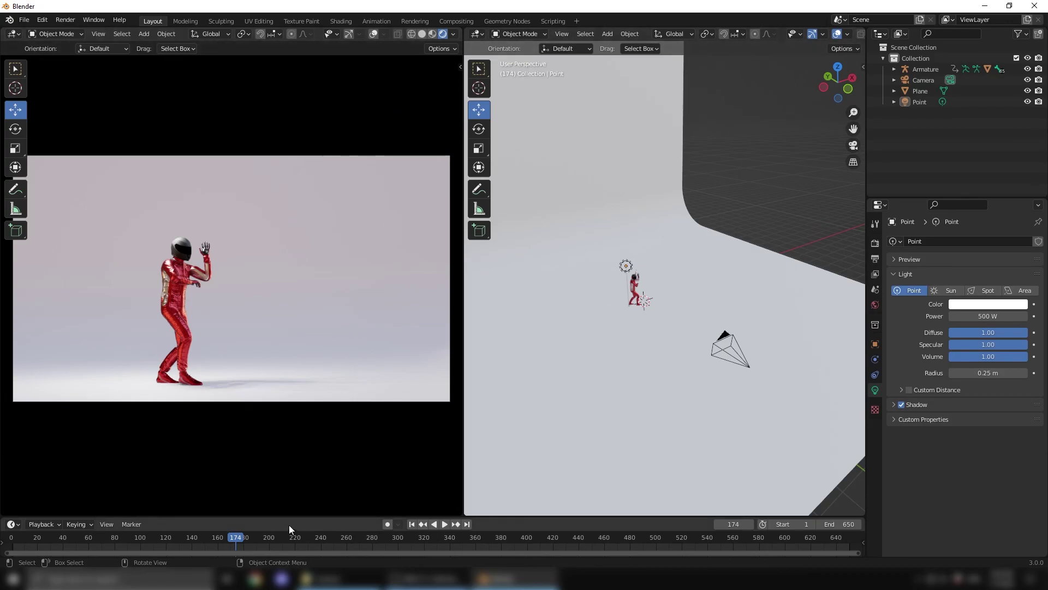
key("space")
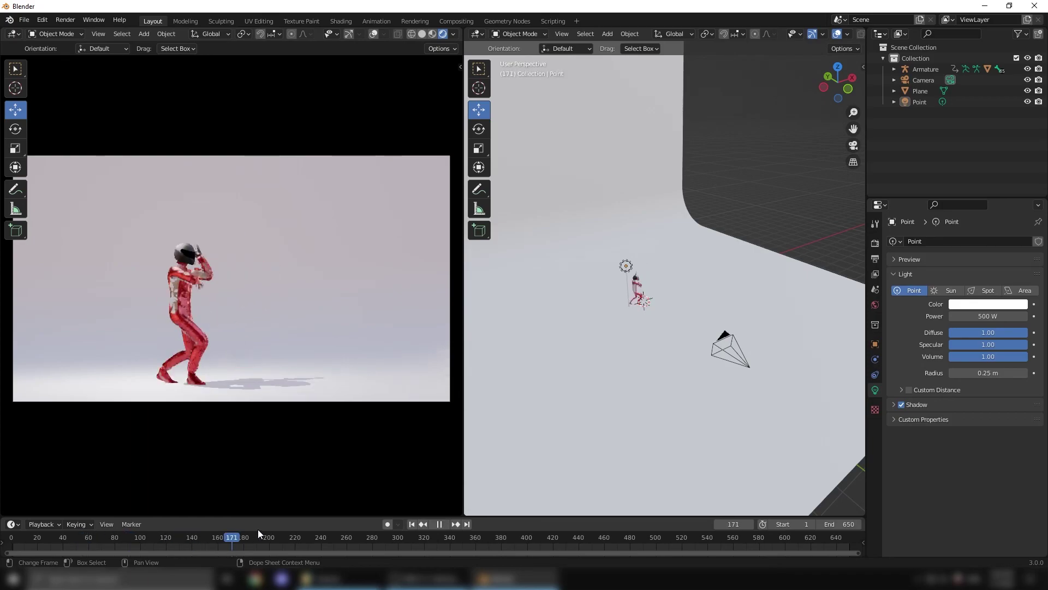
key("space")
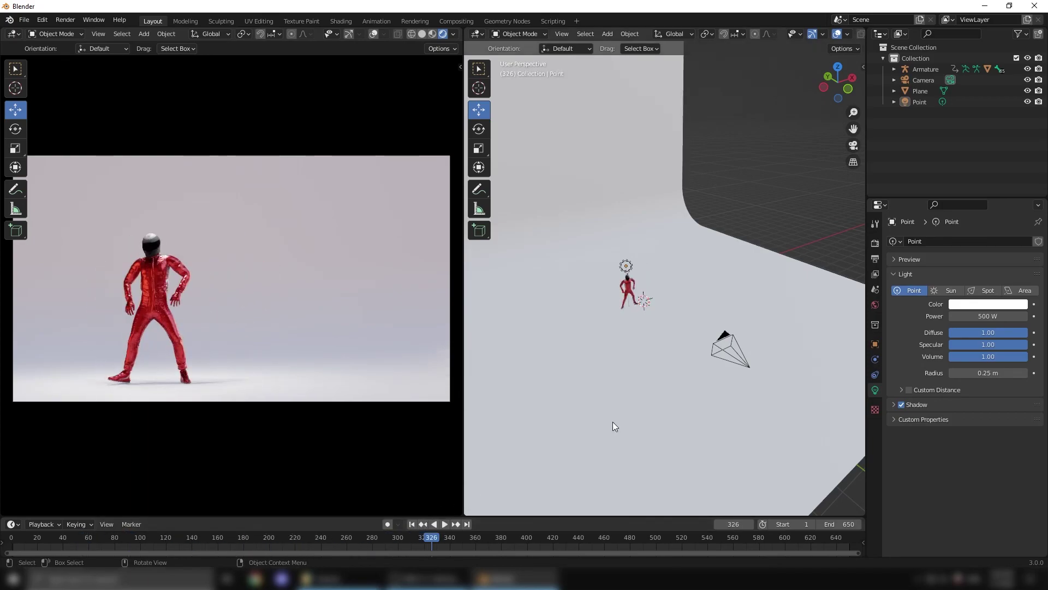
Step: Give the backdrop plane a new material with a yellow-orange base color
left_click(656, 233)
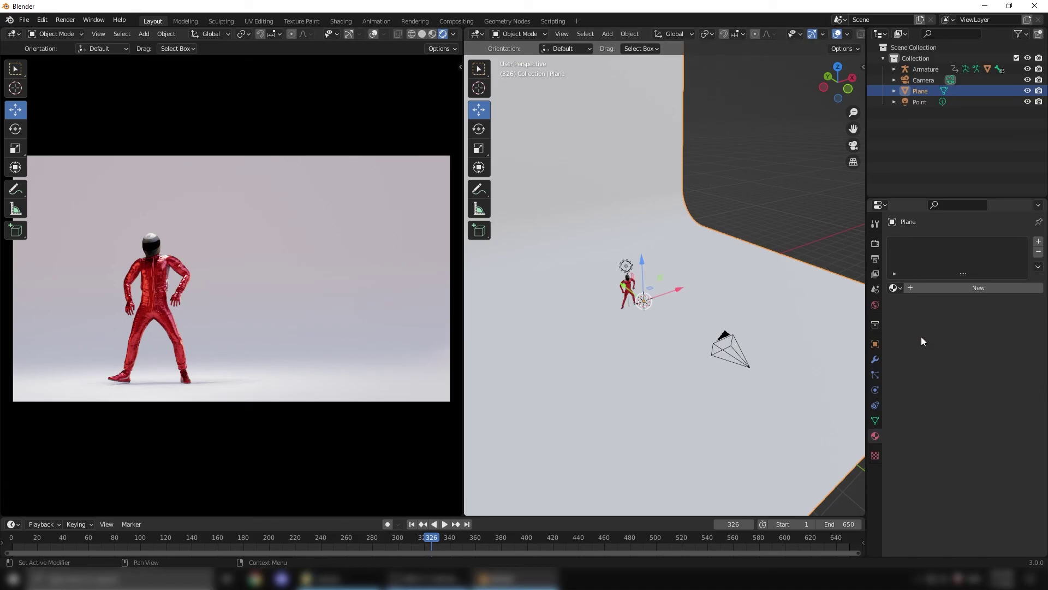
left_click(925, 284)
left_click(983, 404)
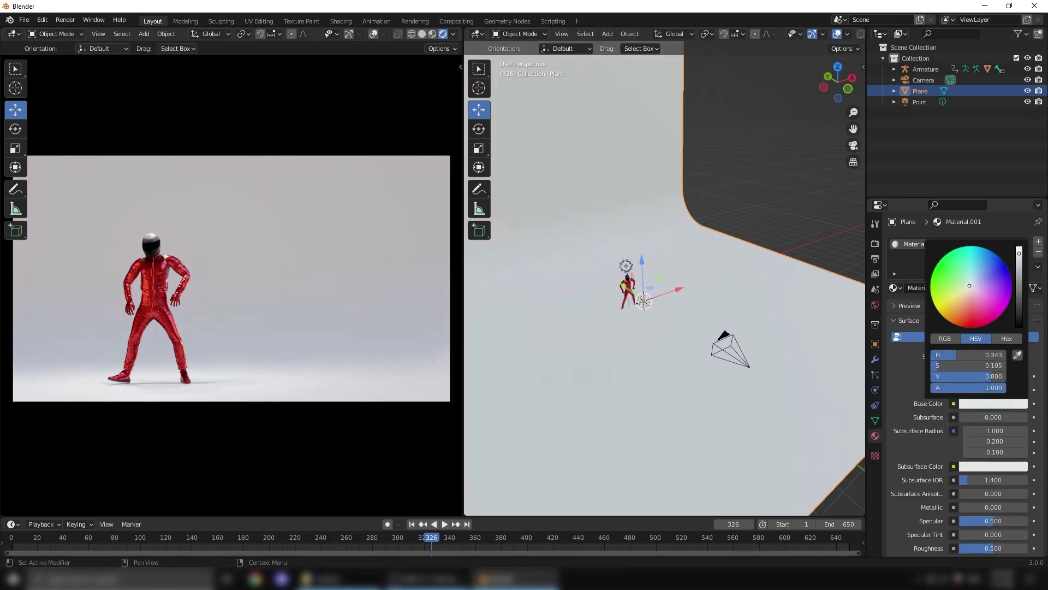
left_click(952, 307)
left_click_drag(952, 307, 960, 309)
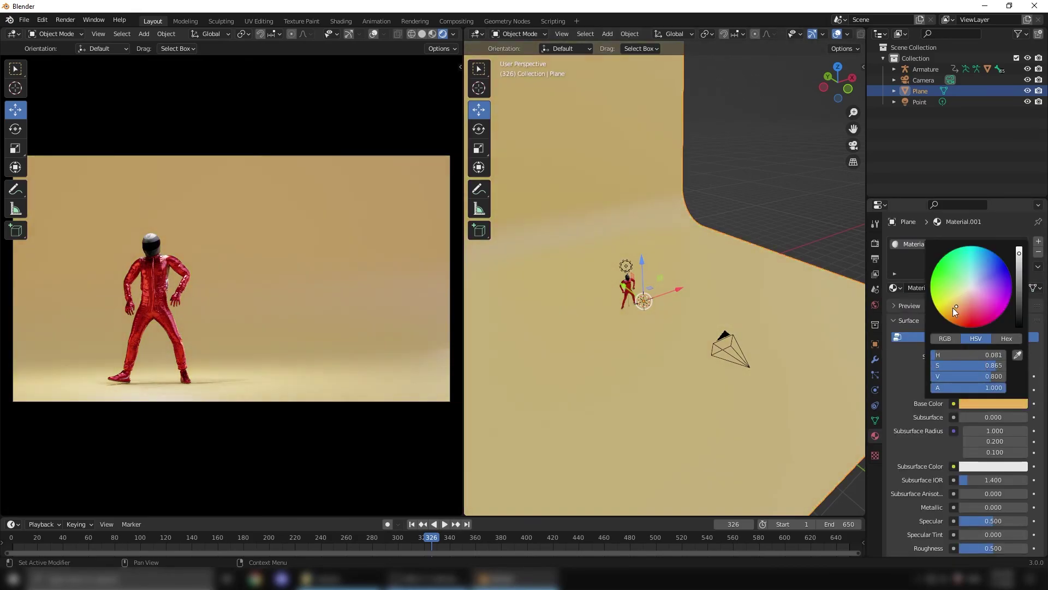
Step: Review the animation against the colored backdrop by playing it and scrubbing to the end of the timeline
left_click_drag(150, 541, 359, 538)
key("space")
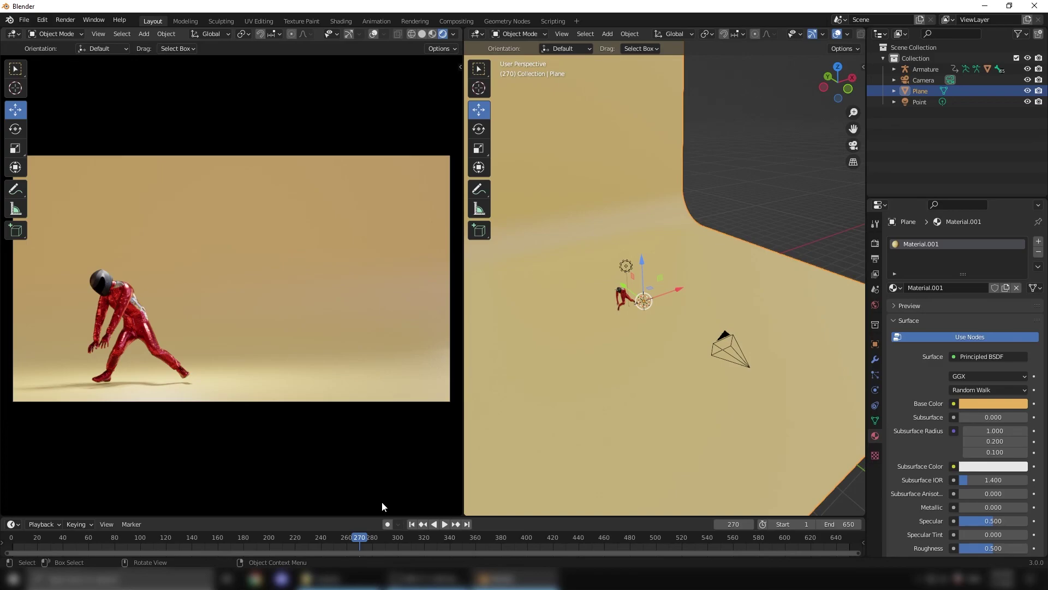
key("space")
left_click_drag(420, 544, 861, 537)
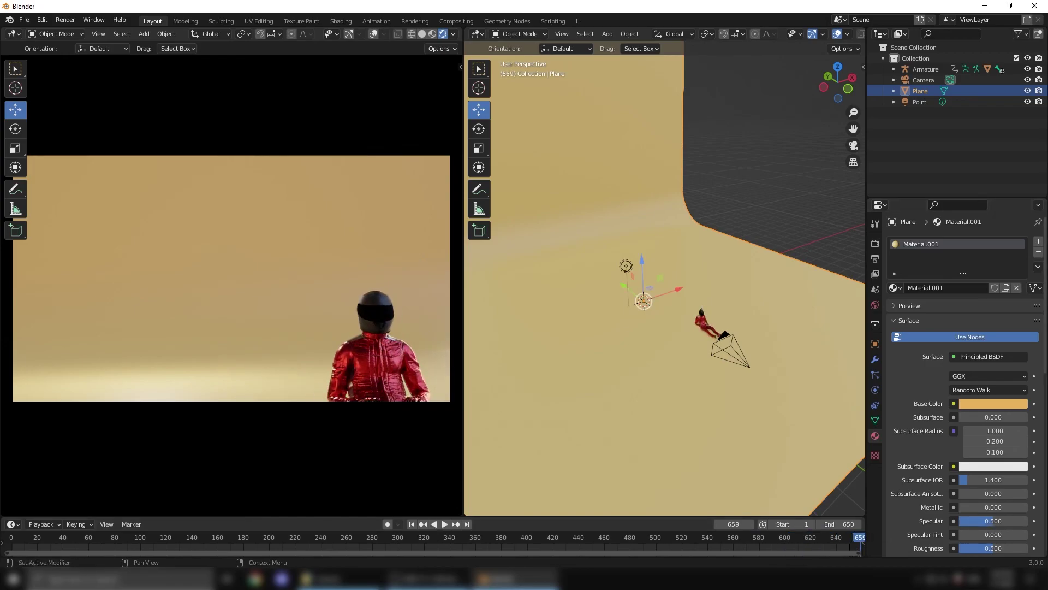